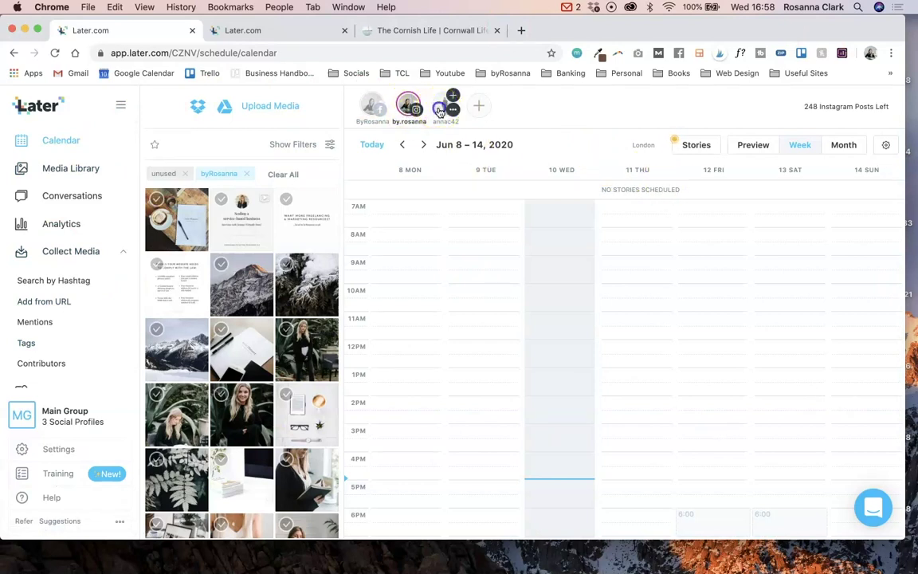
Show the by.rosanna Instagram profile's calendar by month and view the details of the June 9 post
click(439, 111)
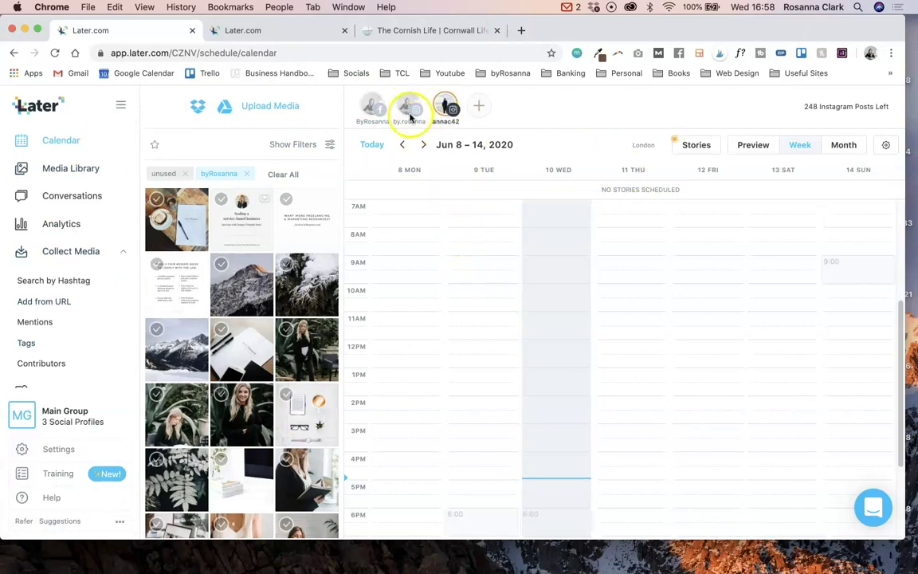
click(403, 112)
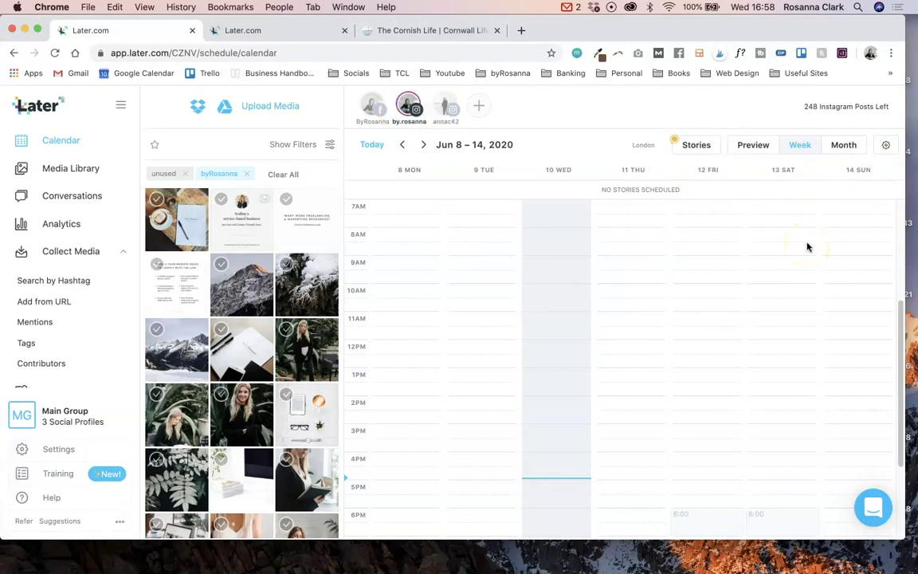
click(847, 145)
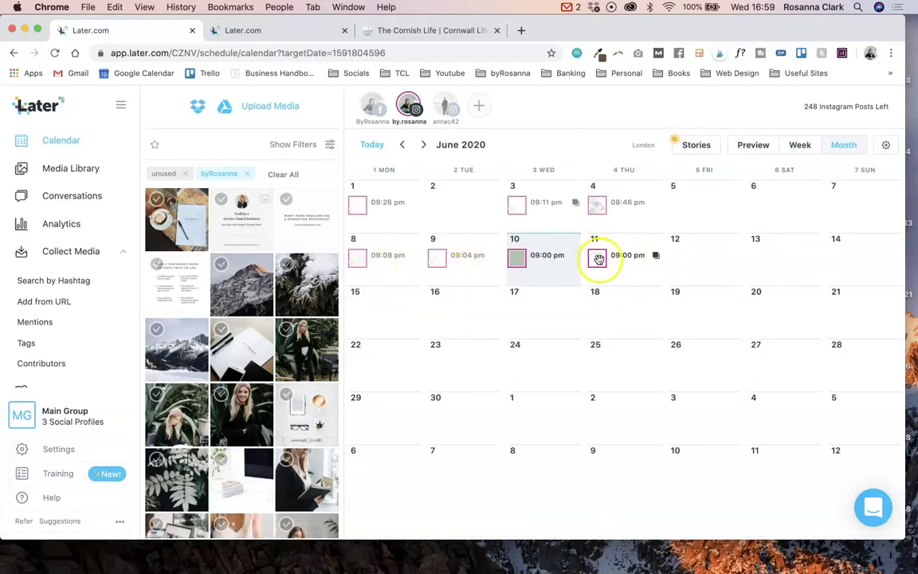
click(438, 260)
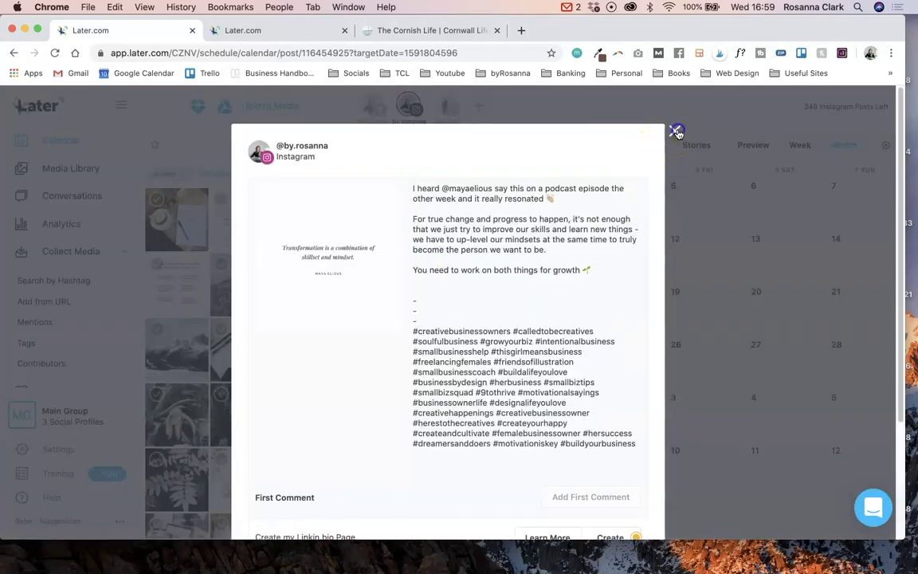
click(677, 132)
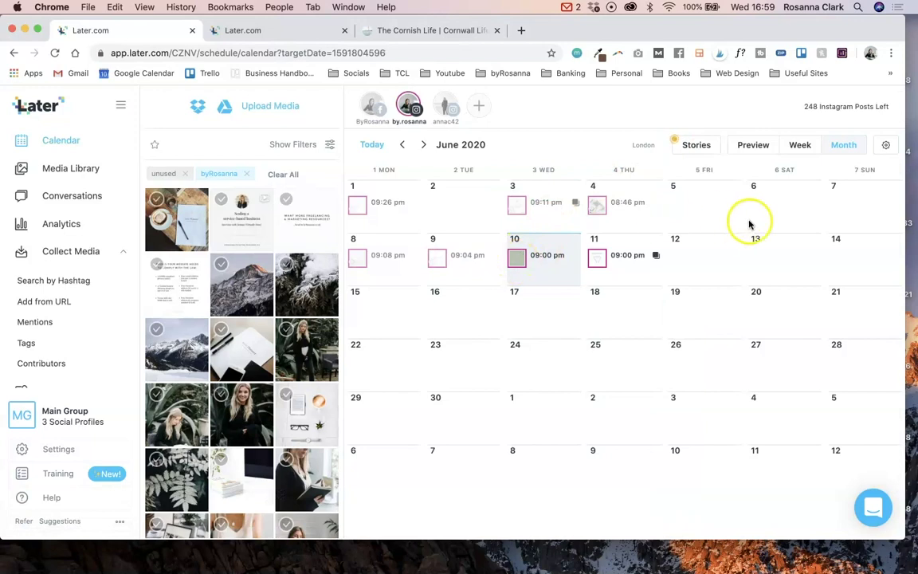
Preview the by.rosanna Instagram feed grid with its scheduled posts and look through the planned layout
click(754, 152)
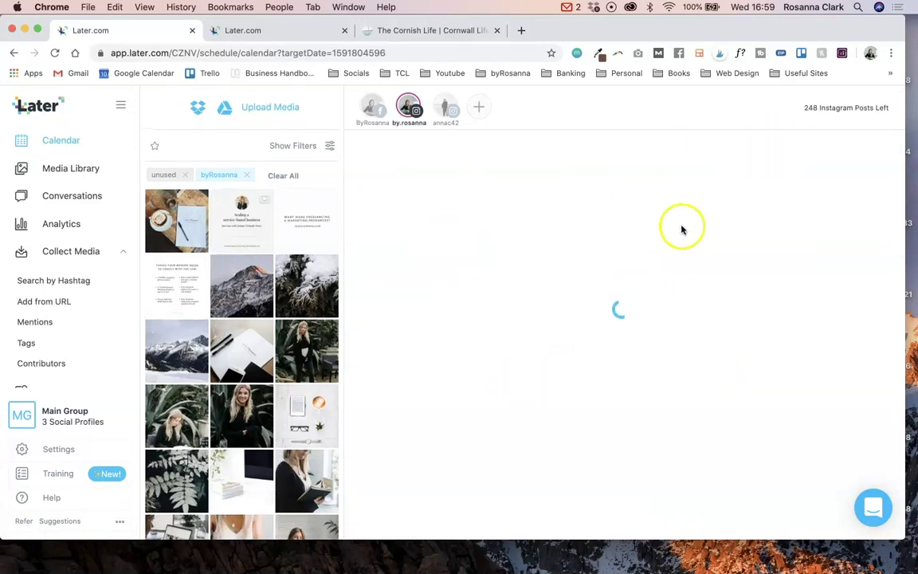
click(502, 390)
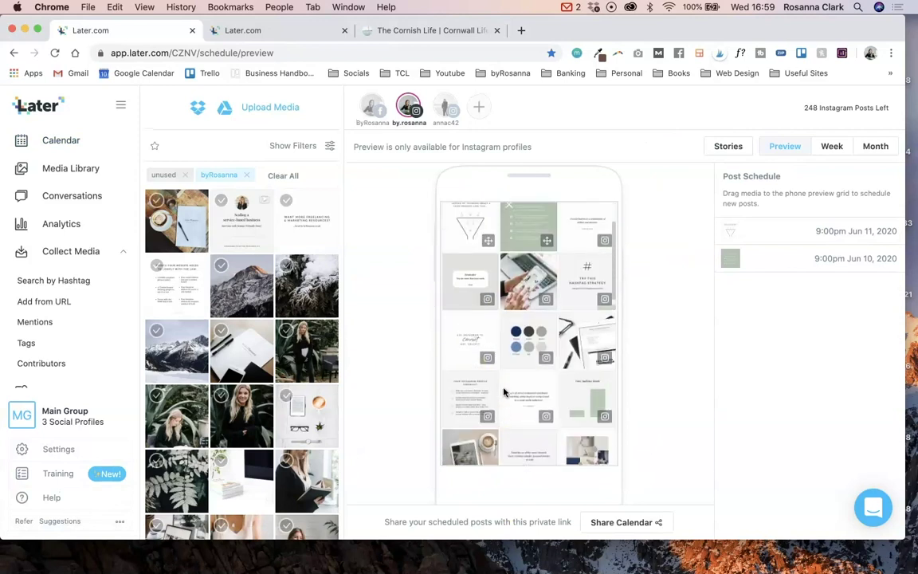
click(480, 308)
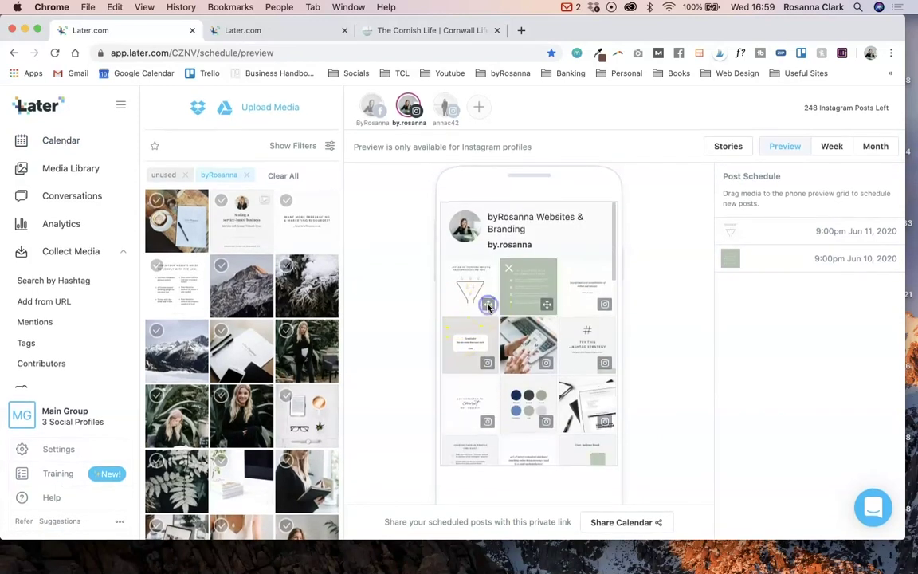
mouse_move(495, 292)
mouse_down()
mouse_move(477, 301)
mouse_move(510, 300)
mouse_up()
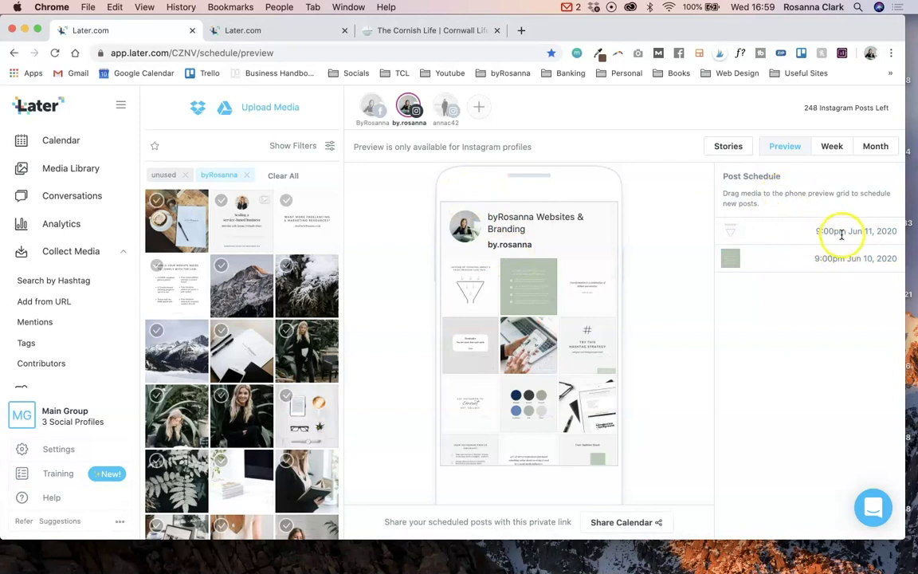
Start Instagram Stories scheduling for the other Instagram profile, acknowledging the instructions on how to publish stories
click(876, 146)
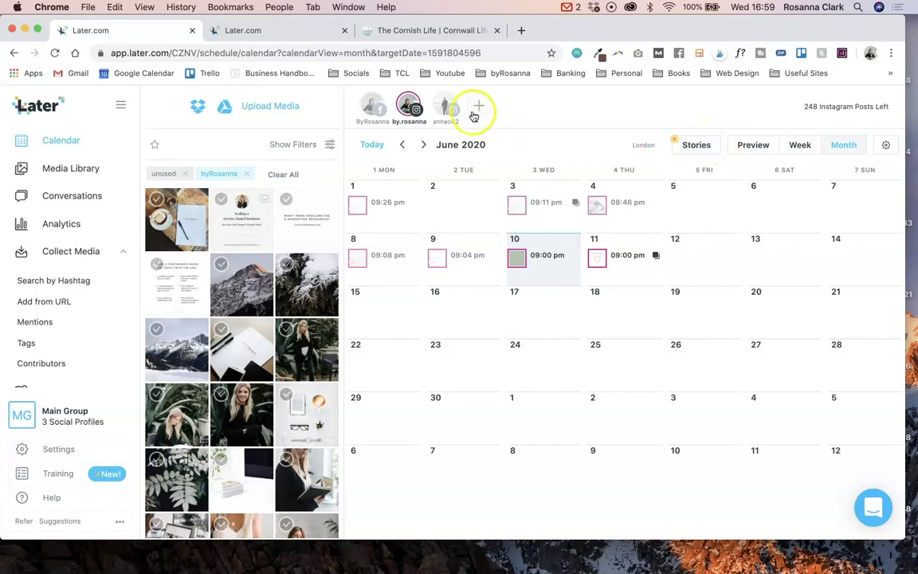
click(439, 108)
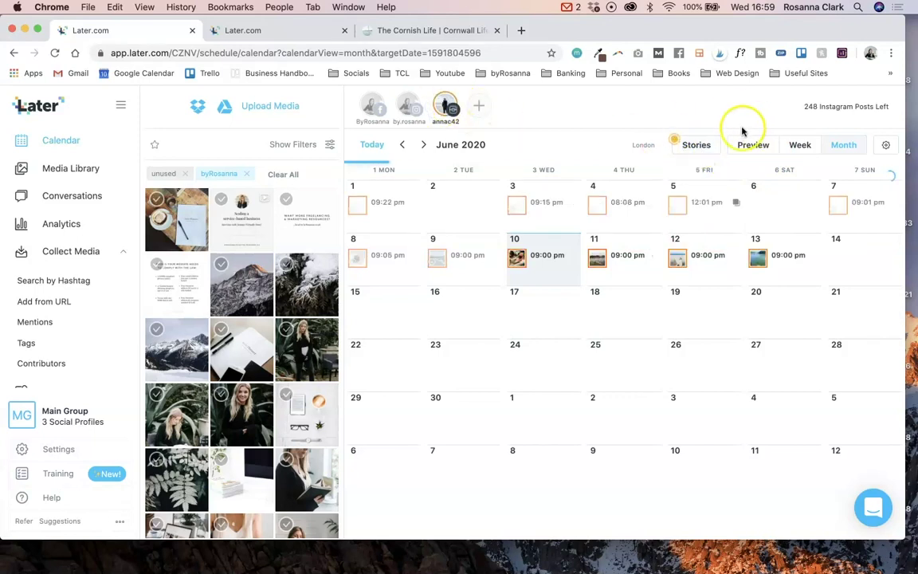
click(697, 146)
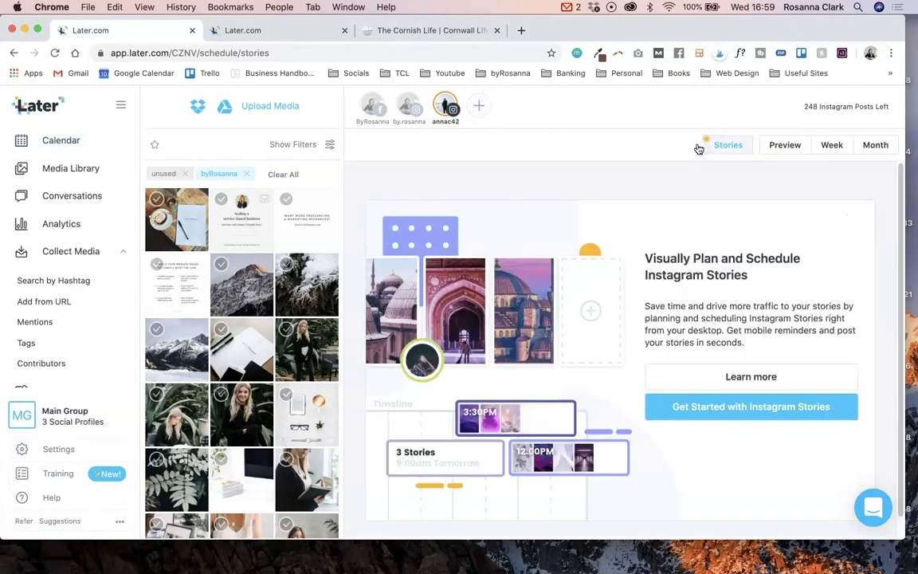
click(759, 413)
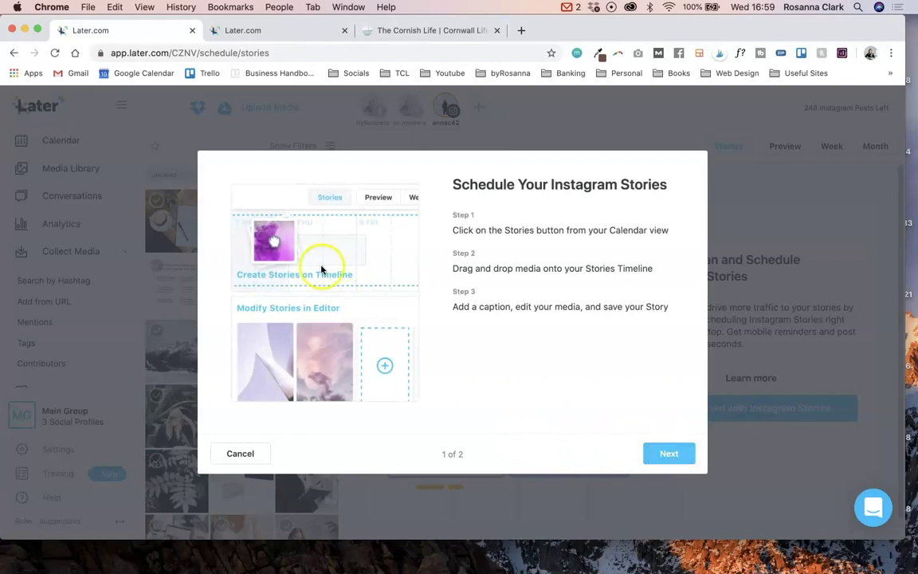
click(670, 453)
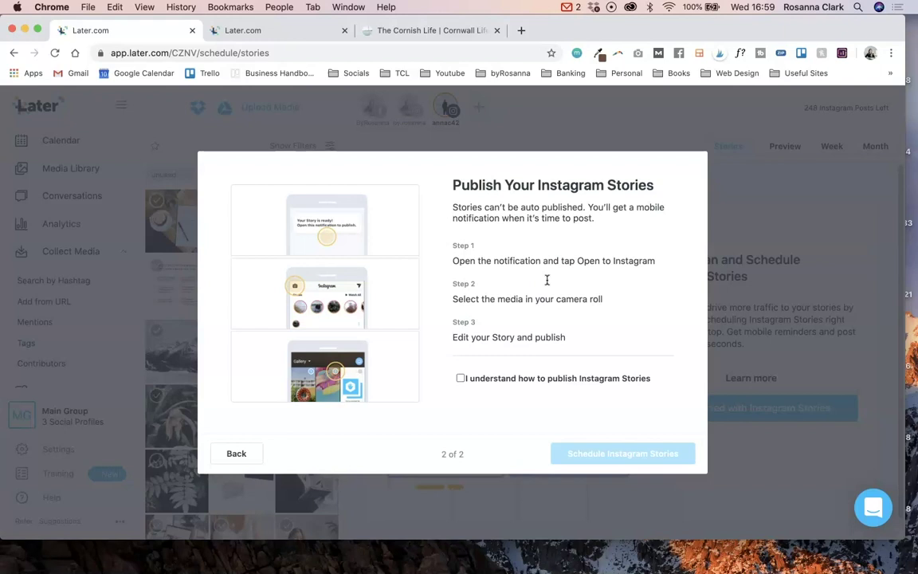
click(459, 380)
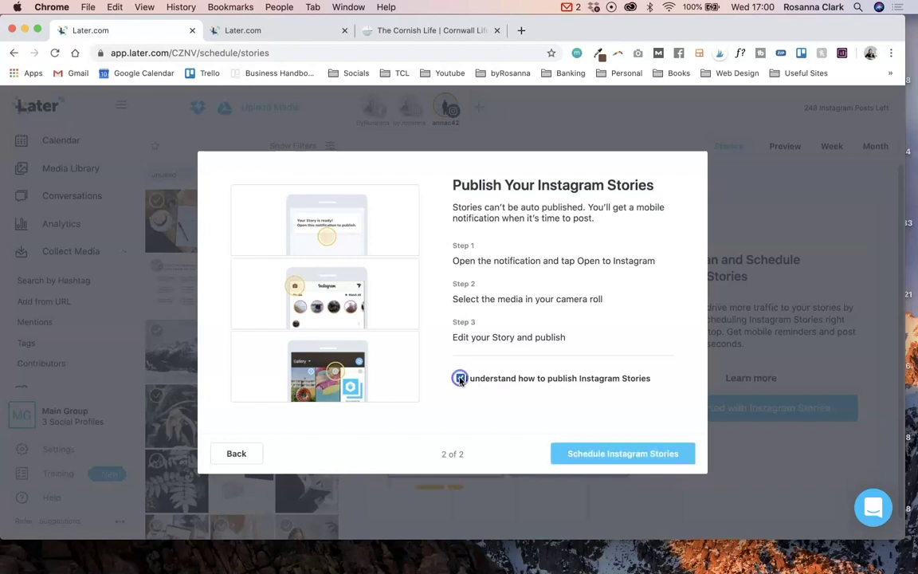
click(588, 453)
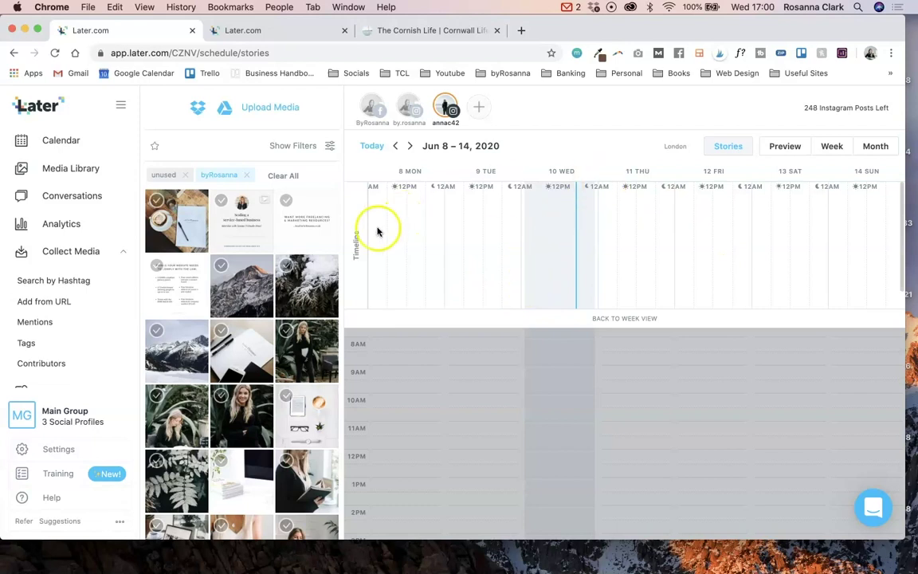
Create a story from the sunlit mountain photo on the timeline for 2020/06/12 07:47 pm and dismiss the editor tip
drag(236, 283, 762, 223)
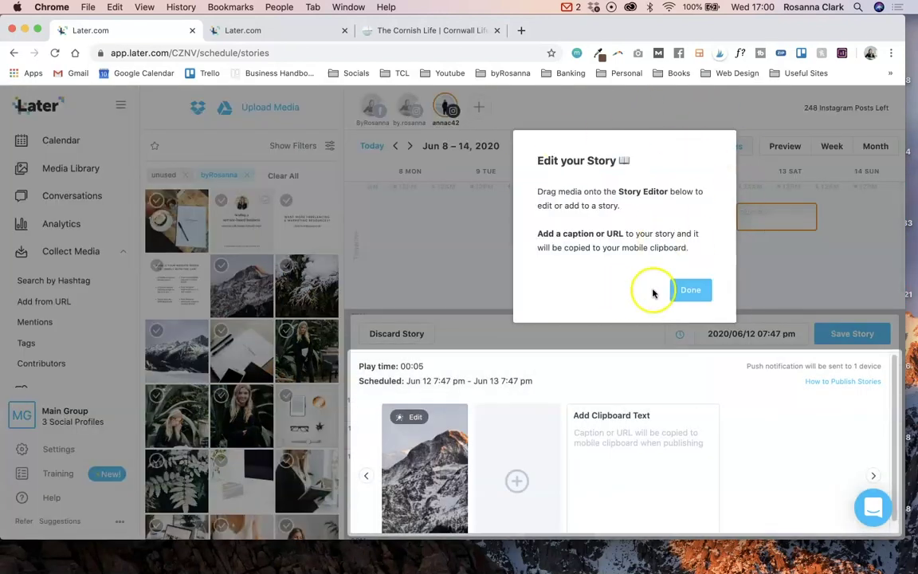
click(693, 293)
Examine the crop and filter options for the story's mountain image, and leave the image editor discarding any changes
click(413, 418)
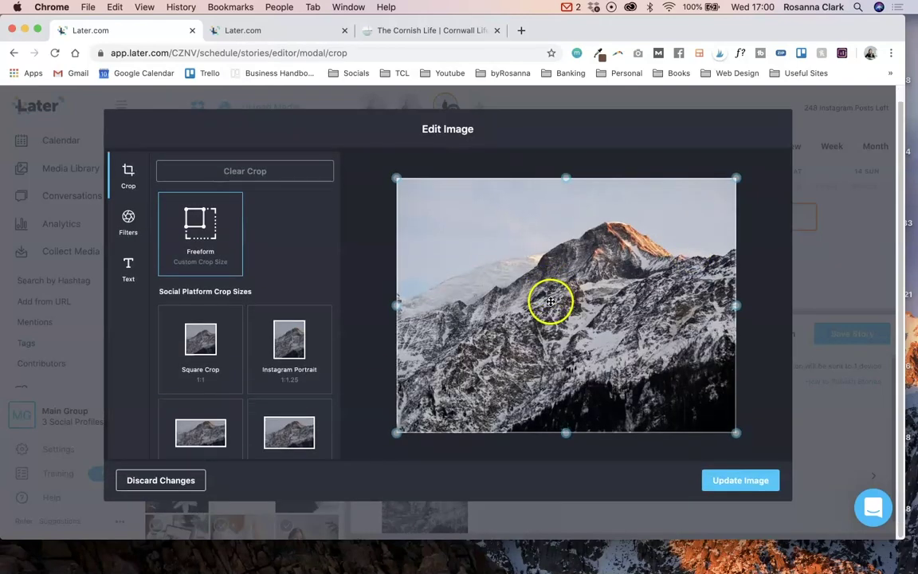
scroll(263, 334, down, 5)
click(121, 231)
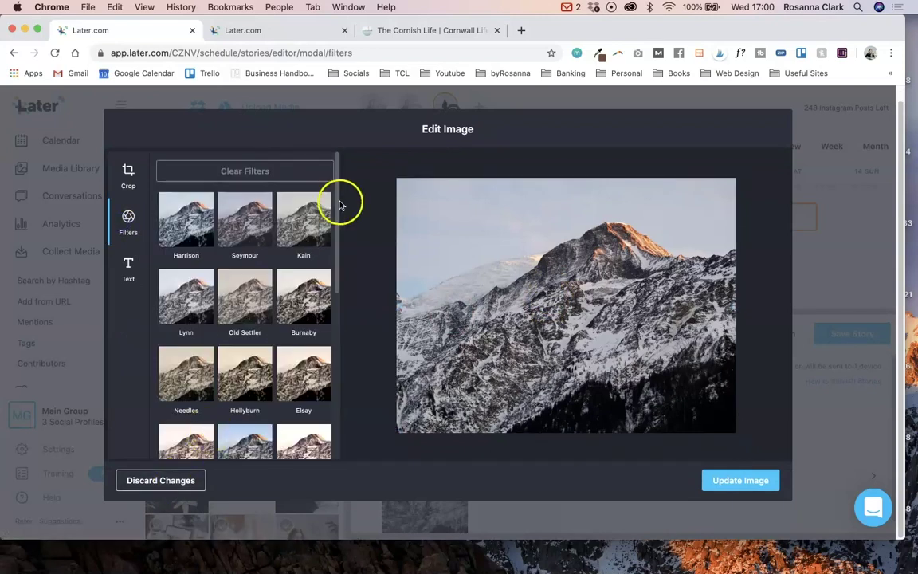
click(167, 482)
click(493, 348)
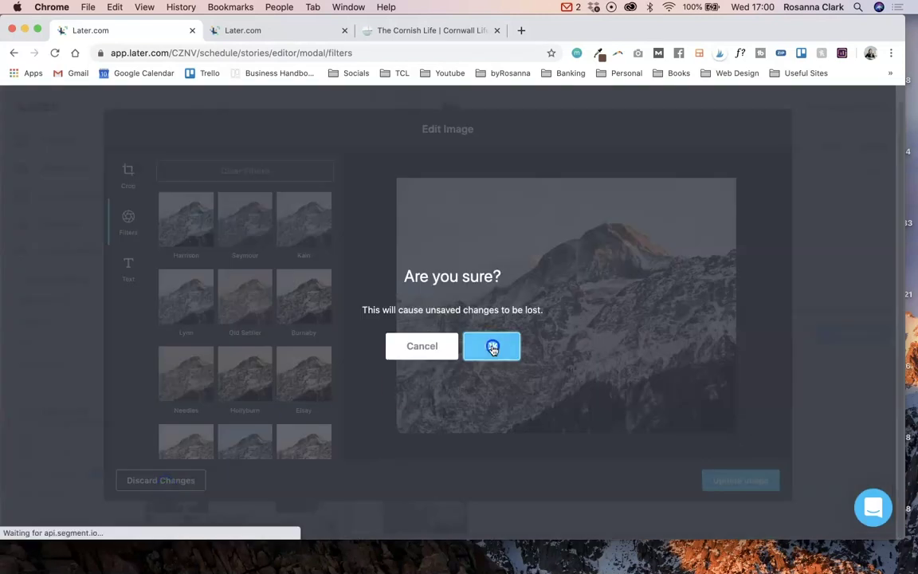
Add the portrait of the woman in black as the story's second image and activate the clipboard text for entry
scroll(562, 457, down, 1)
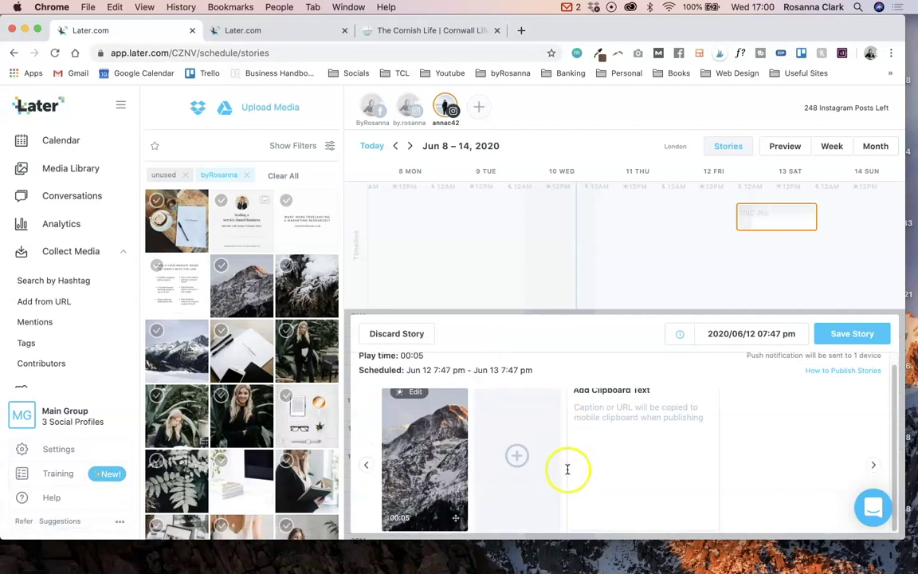
click(510, 464)
drag(240, 402, 536, 455)
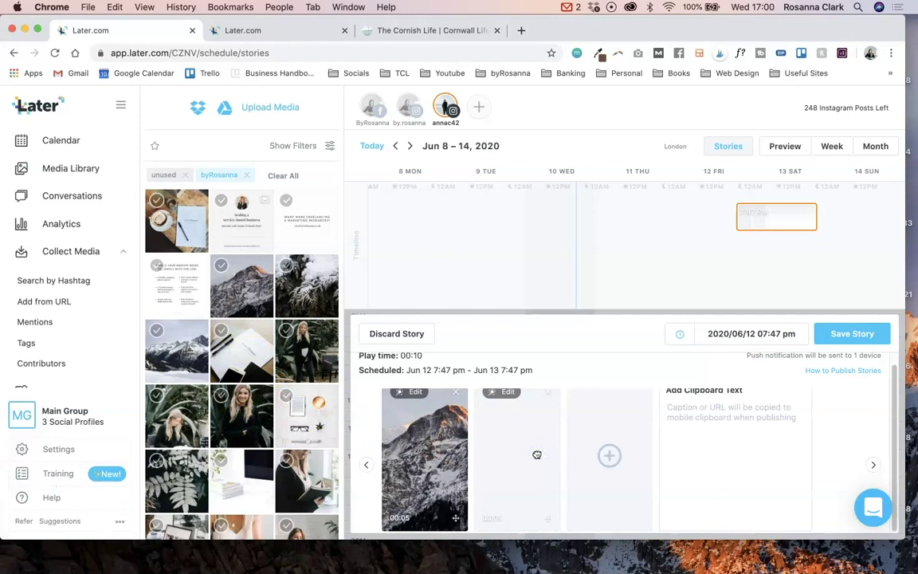
click(541, 441)
click(676, 413)
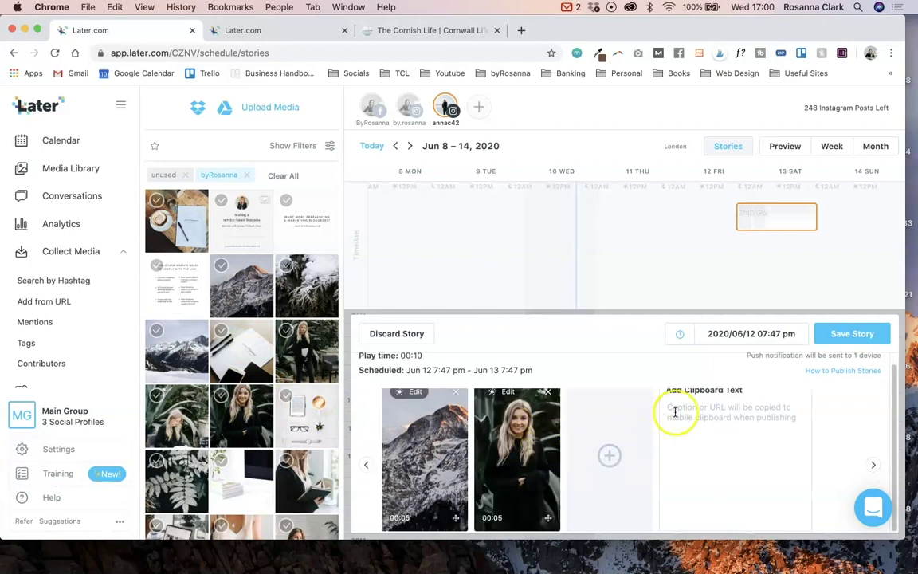
scroll(717, 442, up, 1)
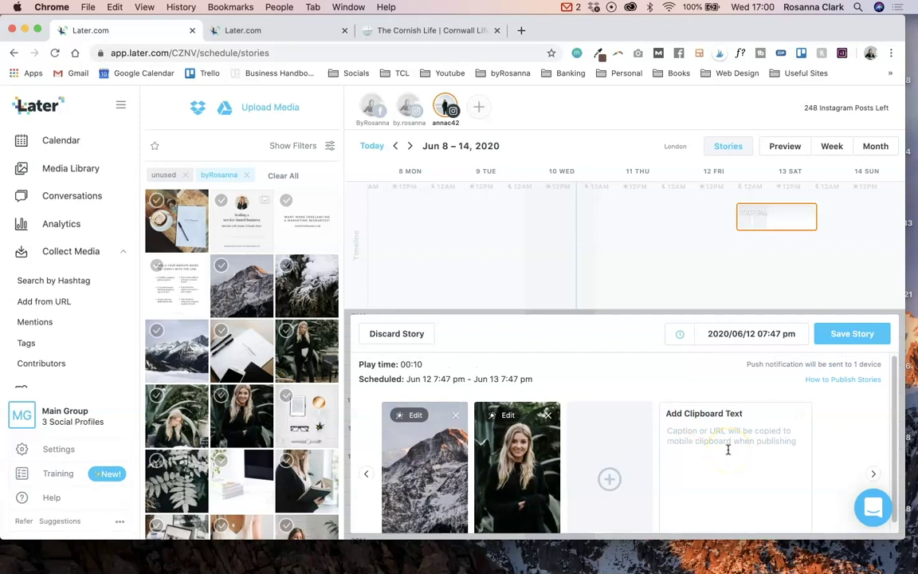
scroll(728, 448, down, 1)
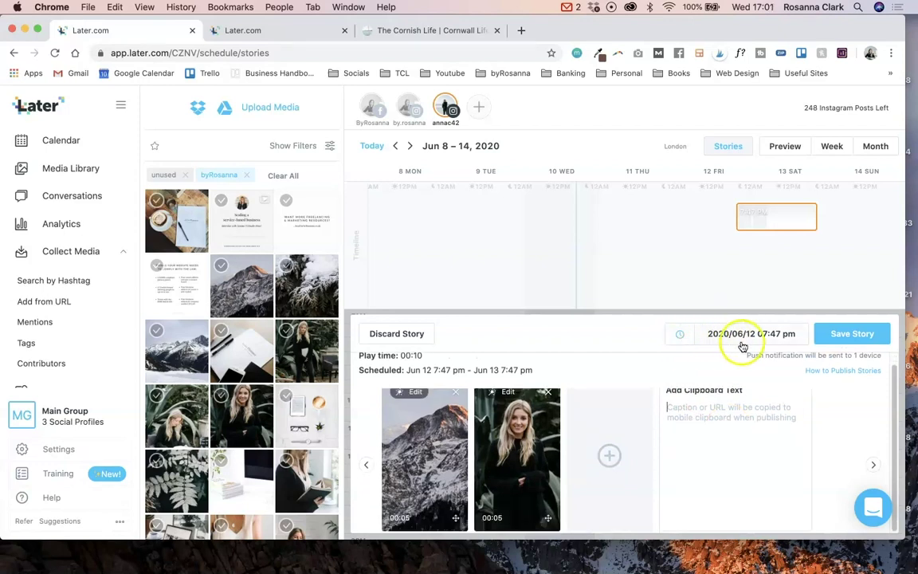
Discard the unsaved two-image story and confirm its deletion
click(403, 334)
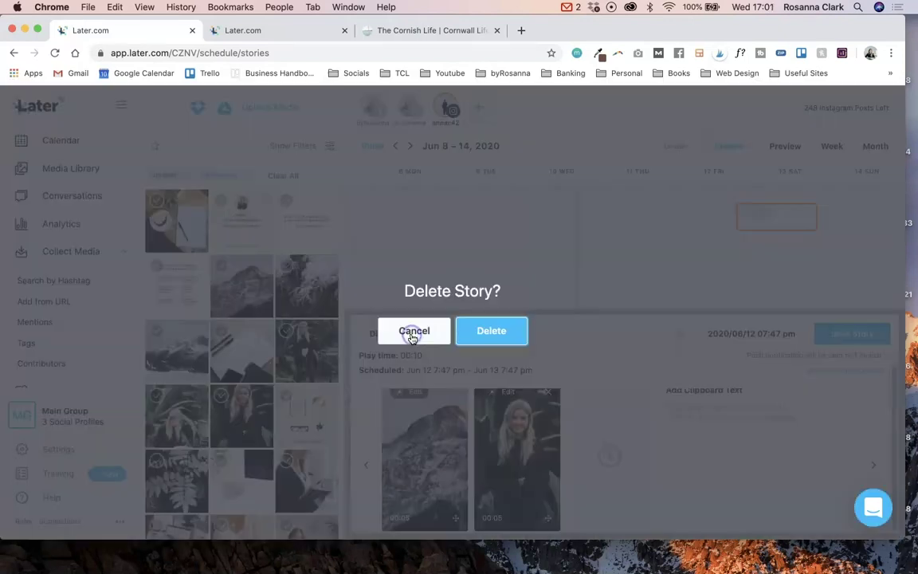
click(495, 332)
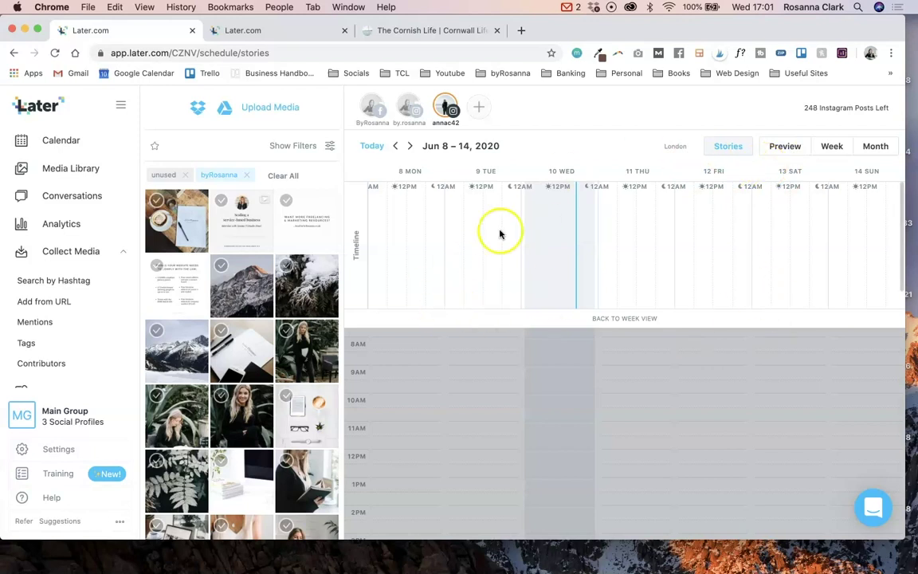
Switch back to the by.rosanna profile and upload idealcustomer.png from the Downloads folder to the media library
click(410, 106)
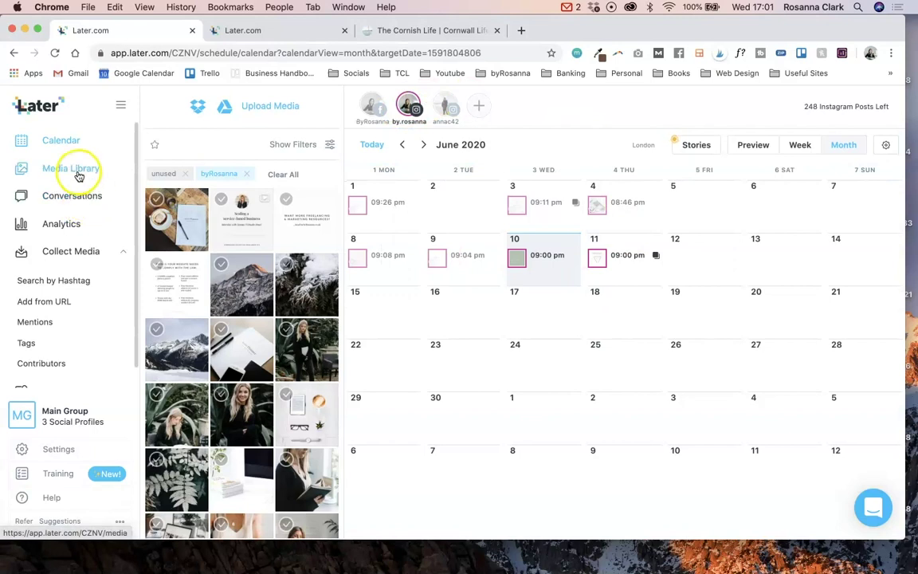
click(54, 176)
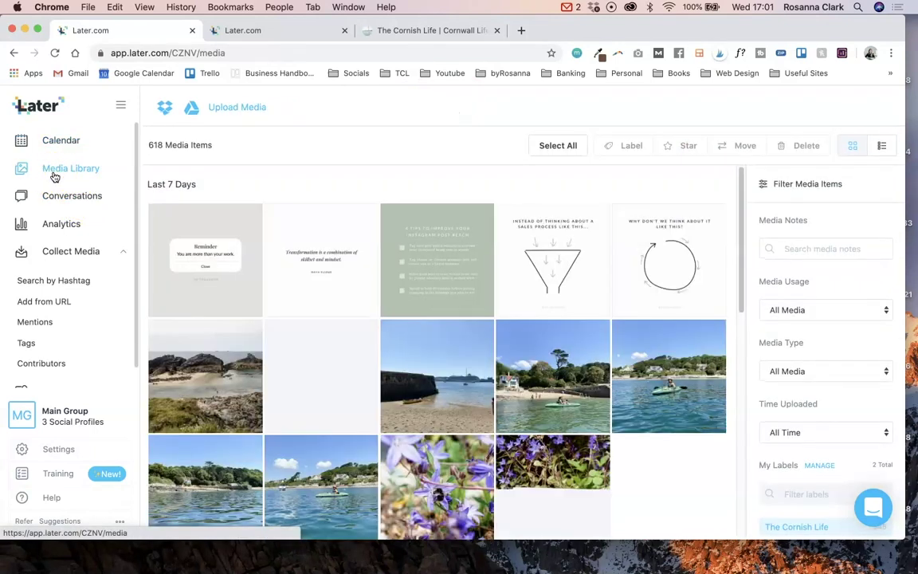
click(249, 107)
click(255, 231)
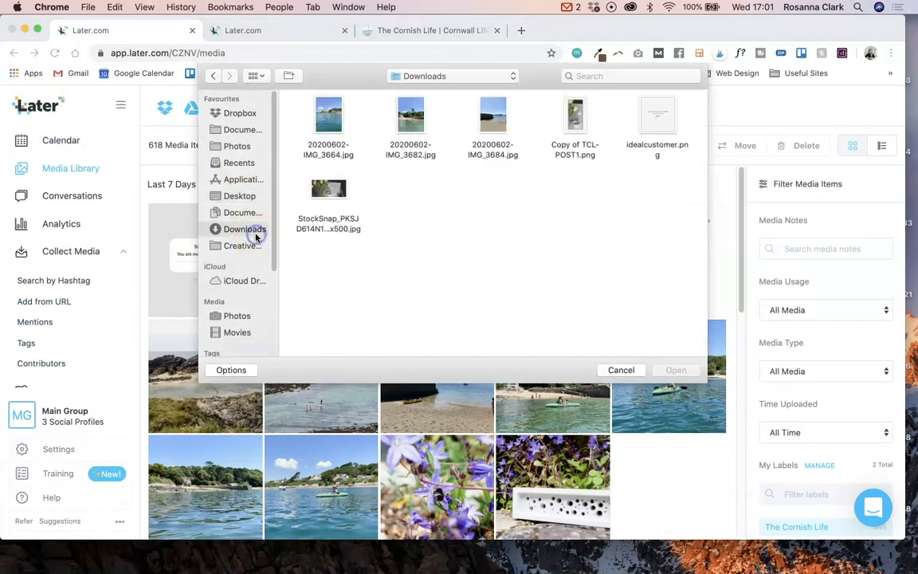
click(649, 126)
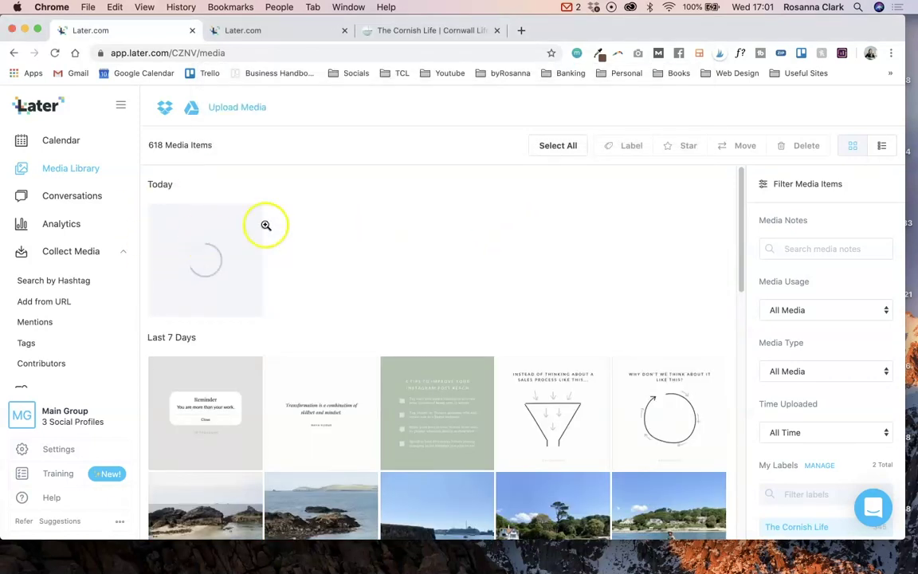
Apply the byRosanna label to the newly uploaded image under Today in the media library
click(256, 232)
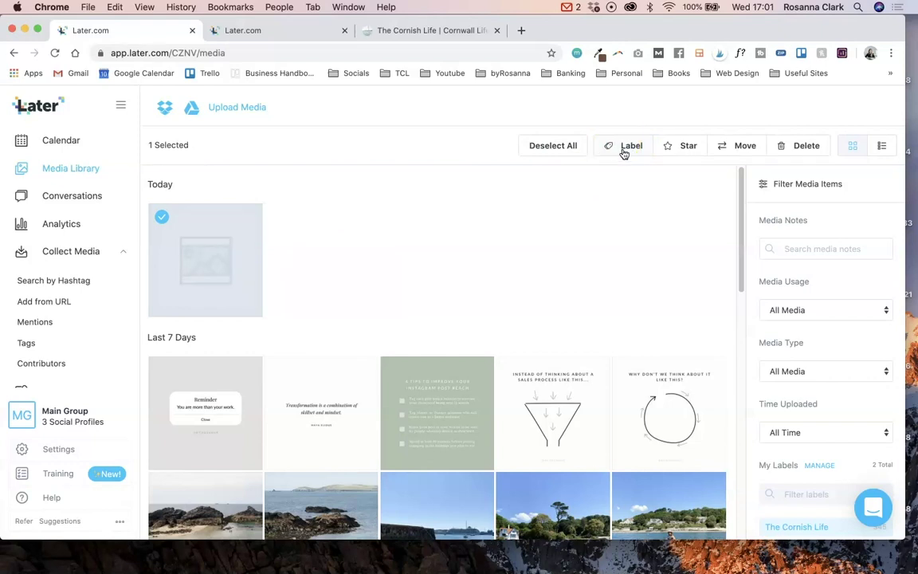
scroll(440, 334, down, 5)
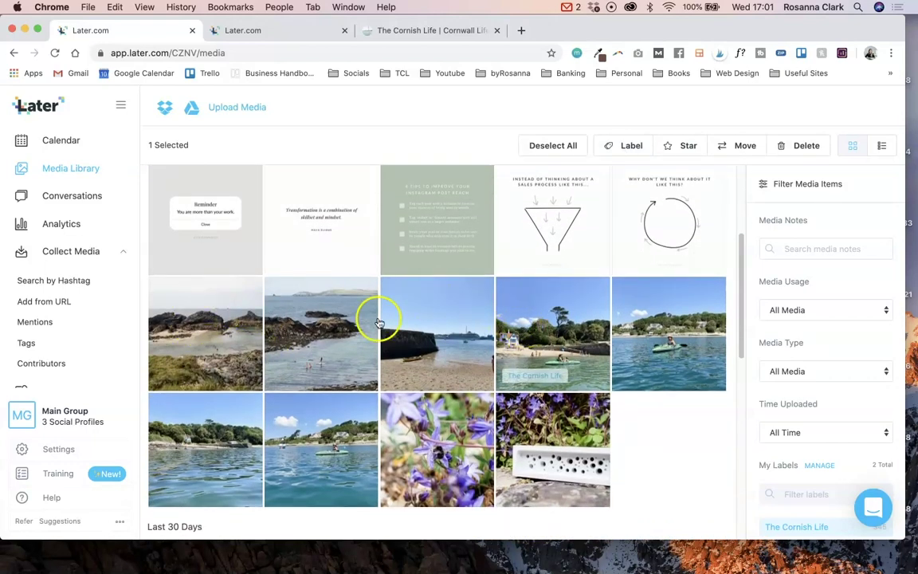
scroll(414, 311, up, 5)
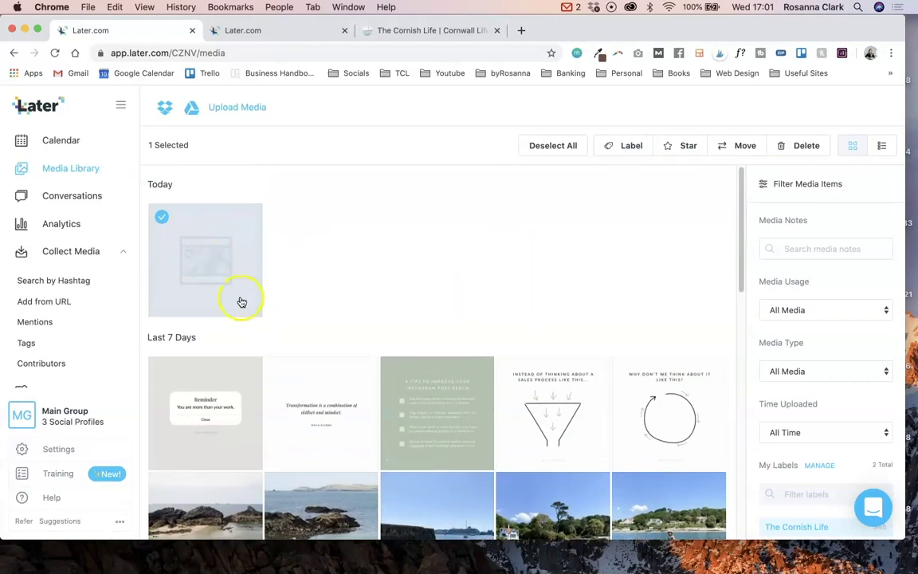
click(618, 146)
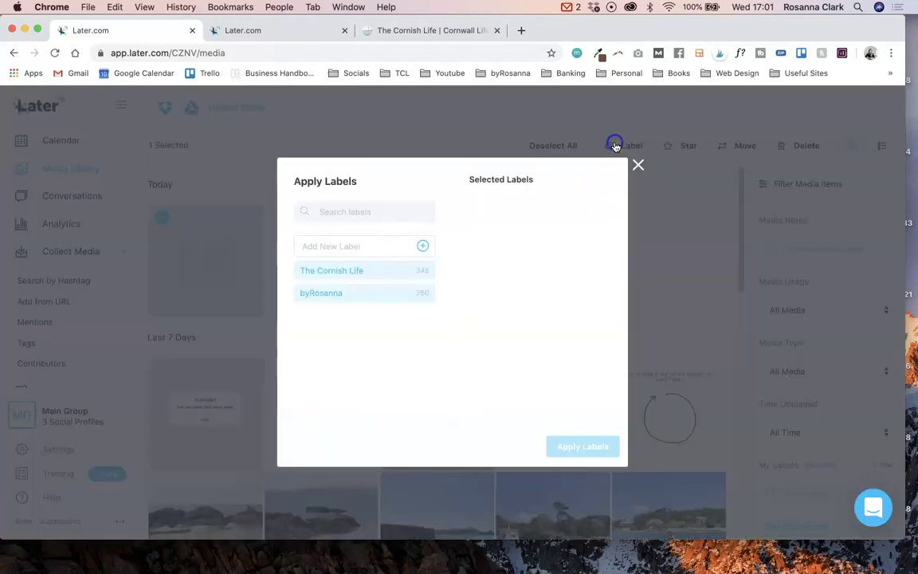
click(354, 295)
click(590, 447)
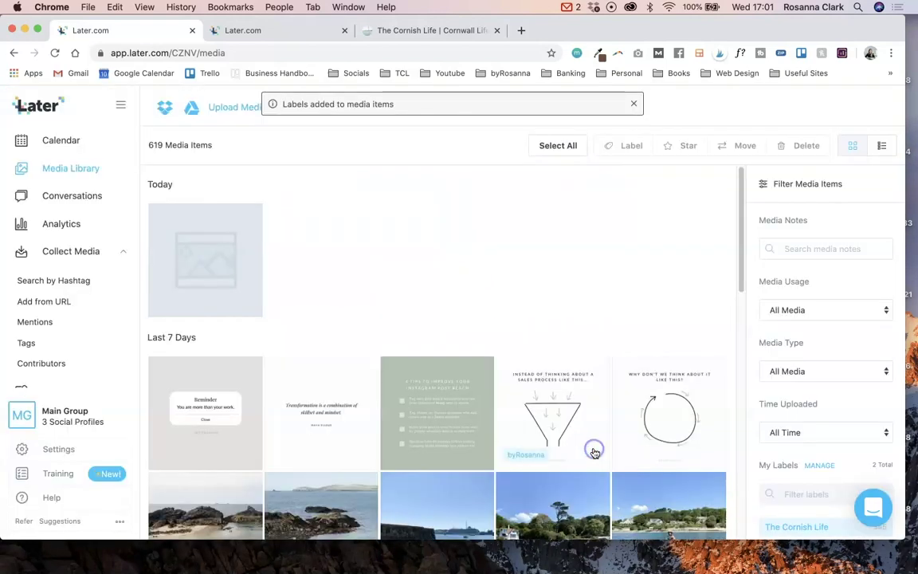
Filter the media library by the byRosanna label and go to the posting calendar
scroll(406, 287, down, 4)
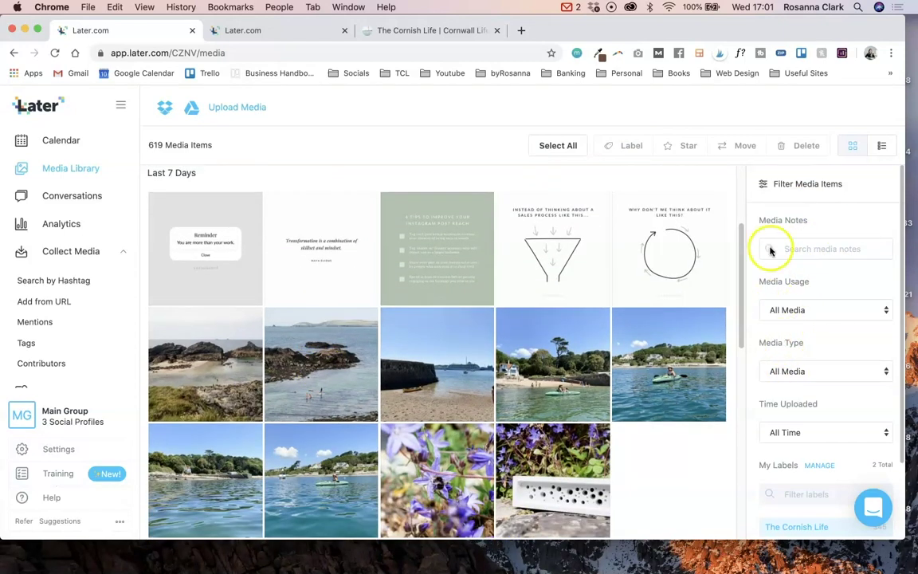
scroll(811, 369, down, 1)
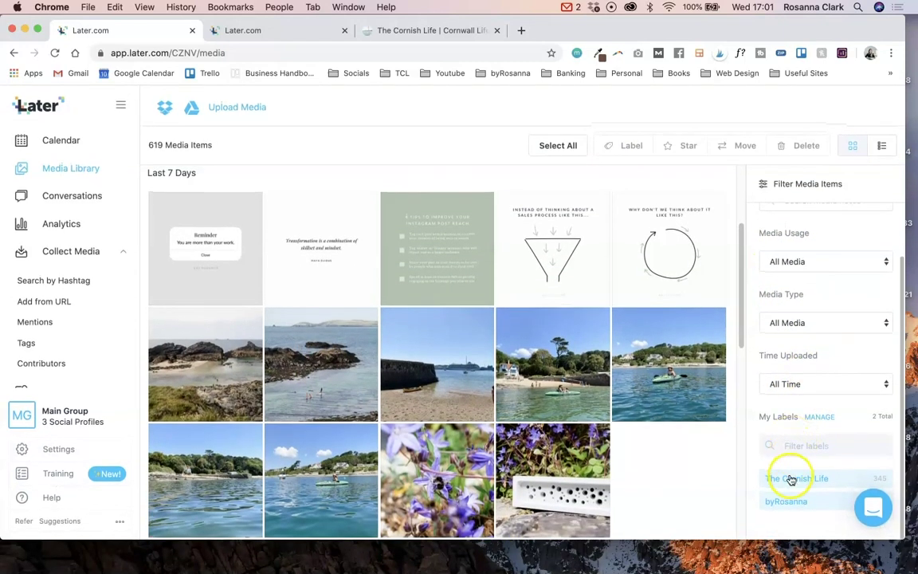
click(787, 500)
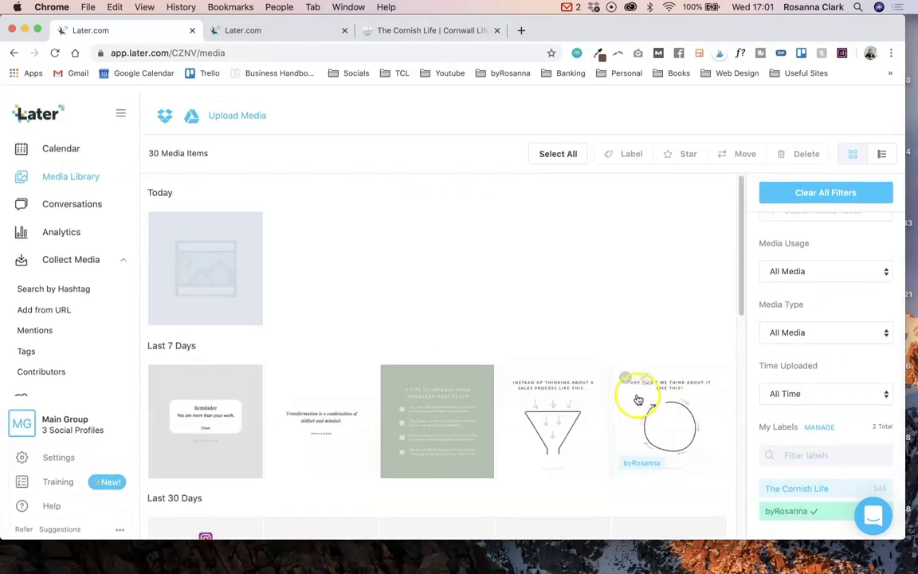
click(61, 139)
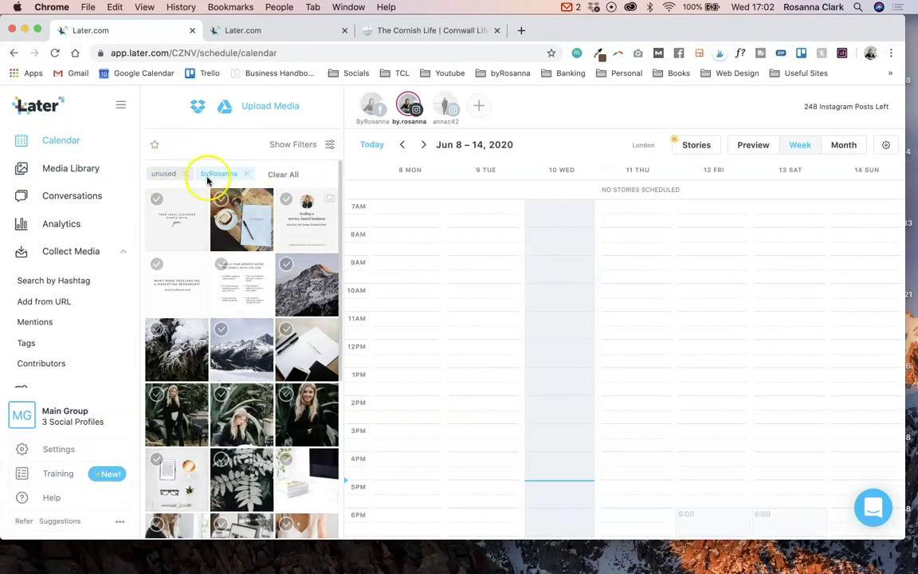
View the calendar's unused media labelled The Cornish Life, and restore the byRosanna label filter
click(302, 145)
click(400, 398)
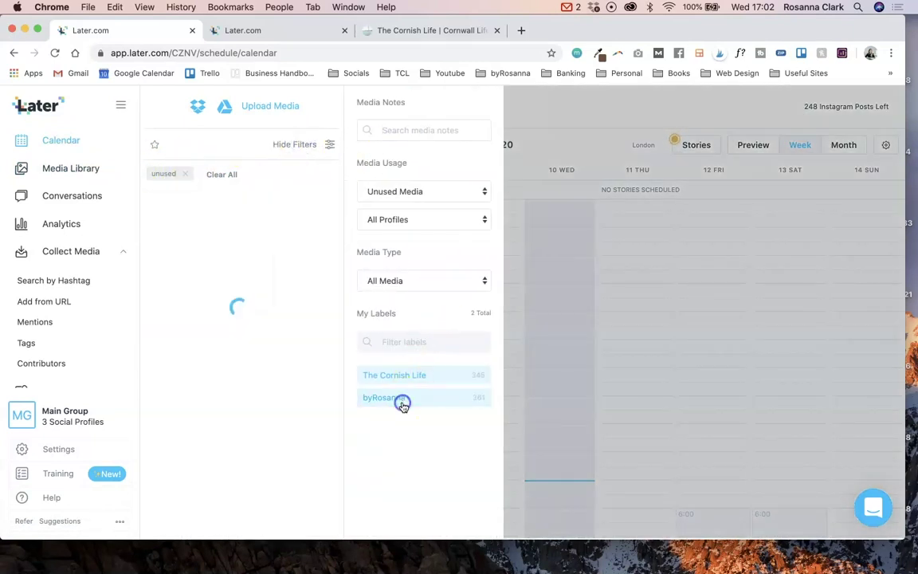
click(410, 375)
click(403, 376)
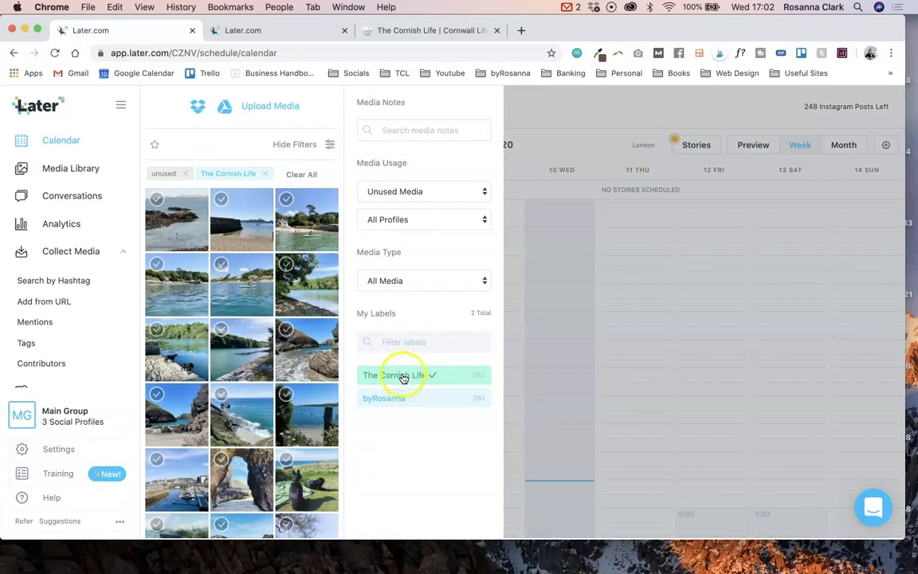
click(394, 398)
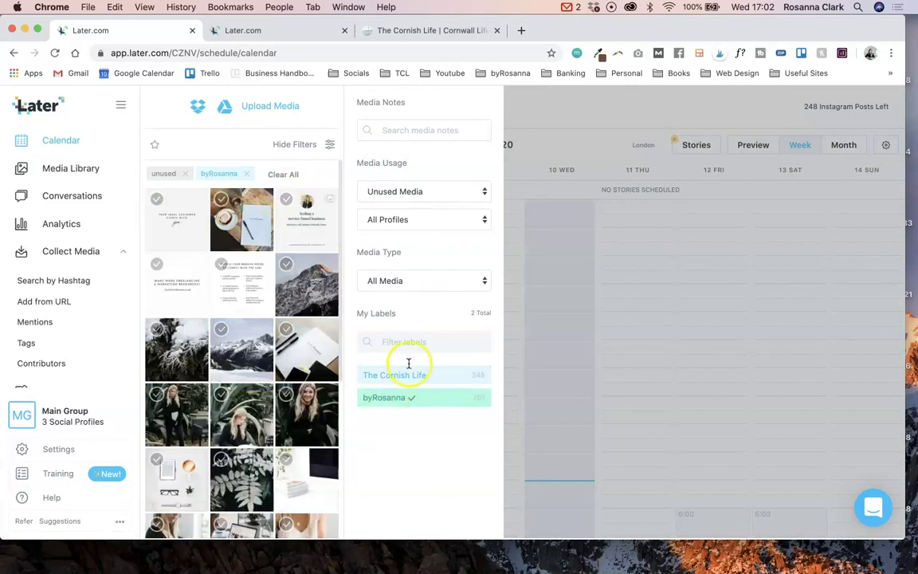
click(303, 145)
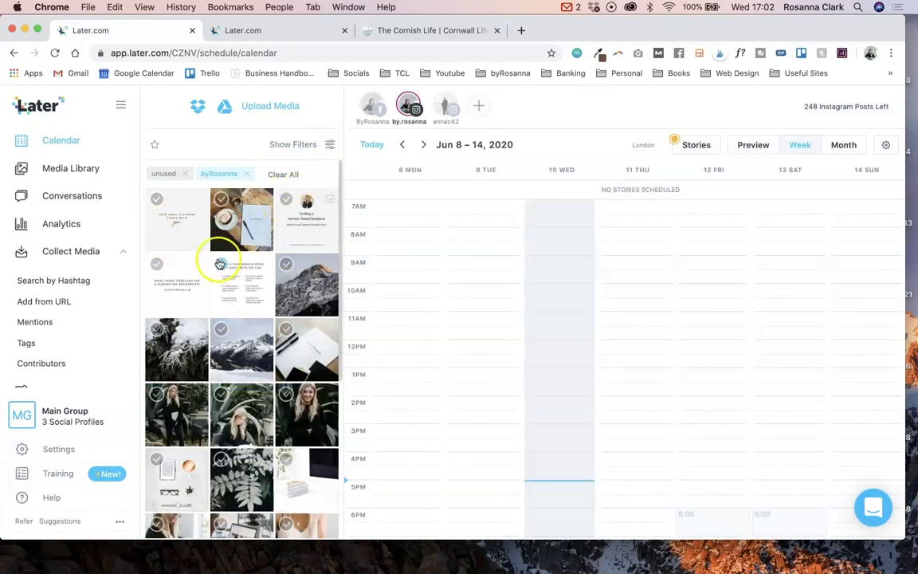
Show the calendar by month and create a post for Friday 12 June 2020 from the "Your ideal customer starts with you" image
click(847, 145)
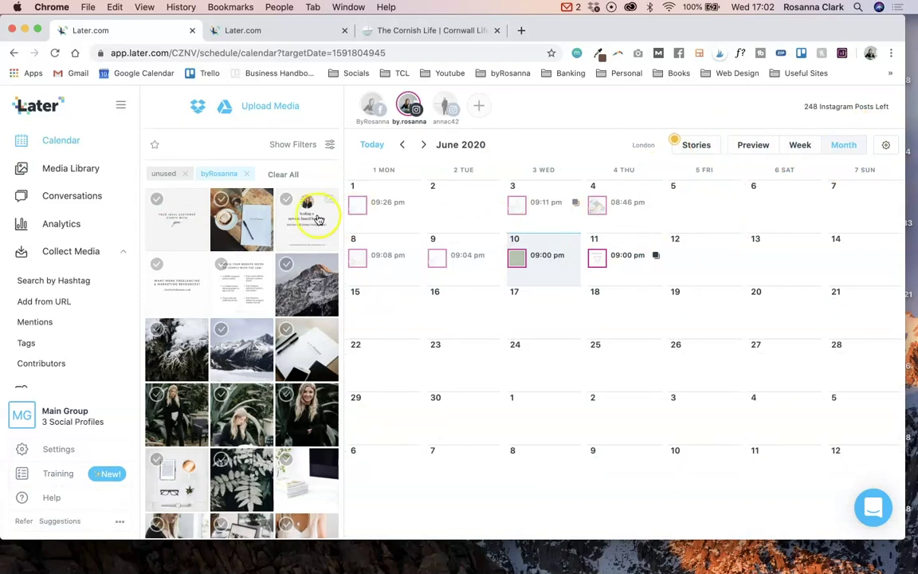
drag(172, 226, 721, 259)
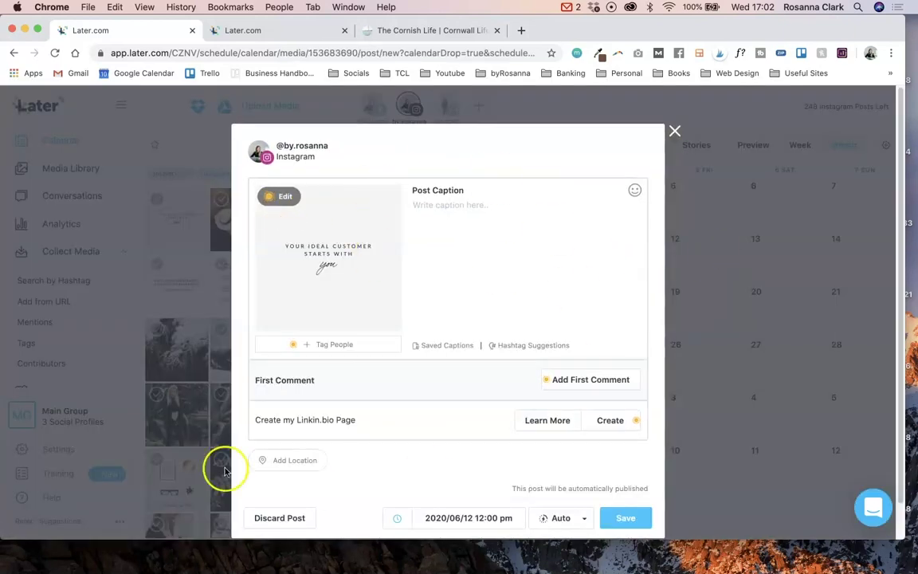
scroll(555, 339, down, 1)
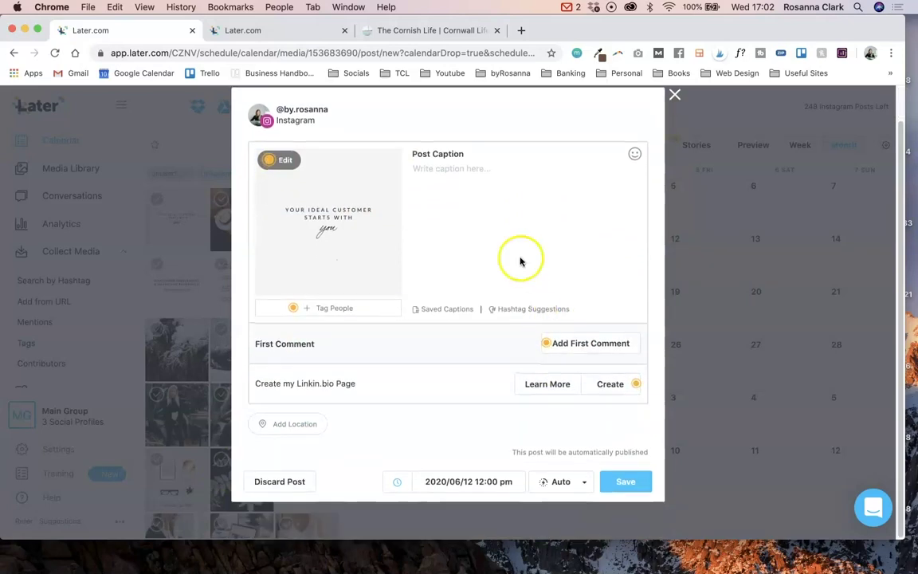
scroll(521, 260, up, 1)
Write the post caption "Text" with a smiling halo emoji on a separate line below it
click(428, 192)
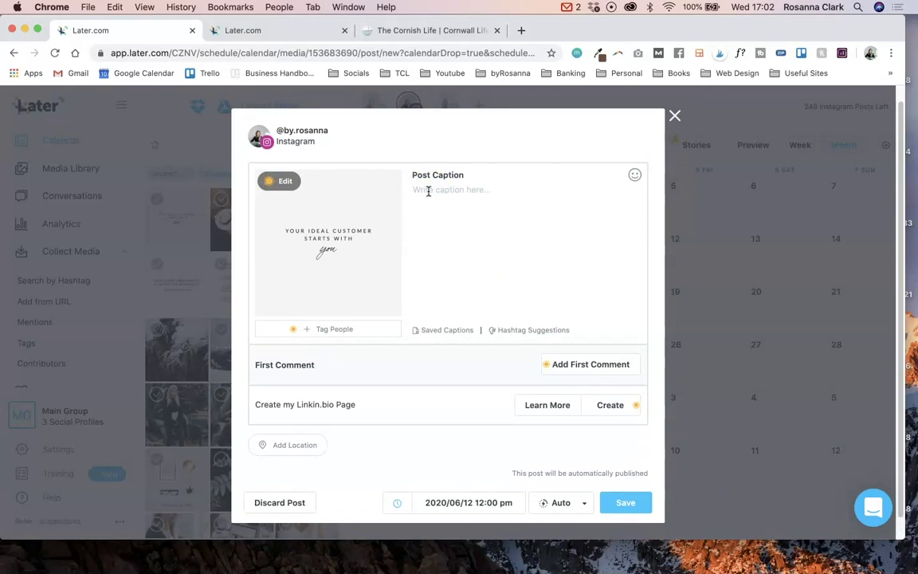
text(T)
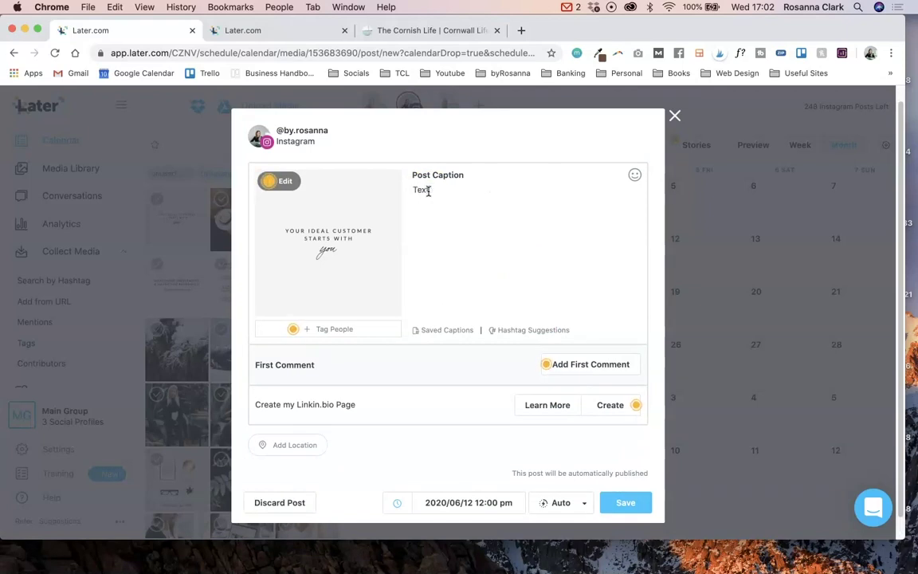
text(ext)
key(Return)
key(ctrl+super+space)
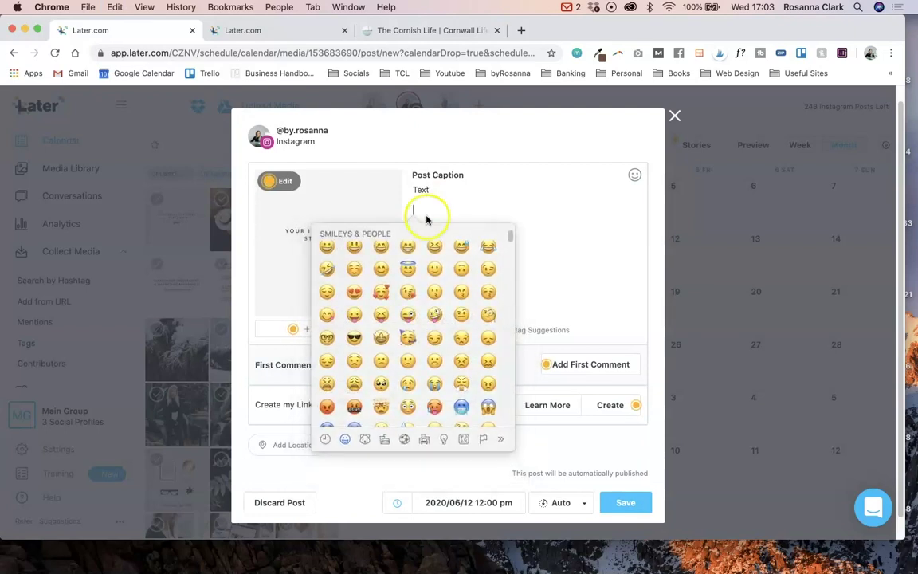
click(411, 266)
mouse_move(447, 265)
mouse_down()
mouse_move(461, 262)
mouse_move(473, 235)
mouse_up()
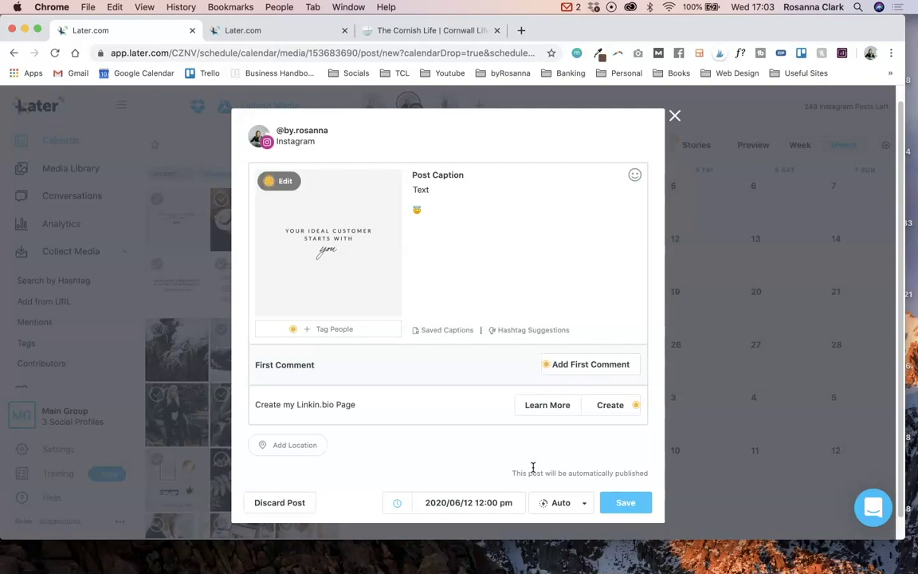
Examine the publishing method options for the post, leaving it on Auto
click(572, 504)
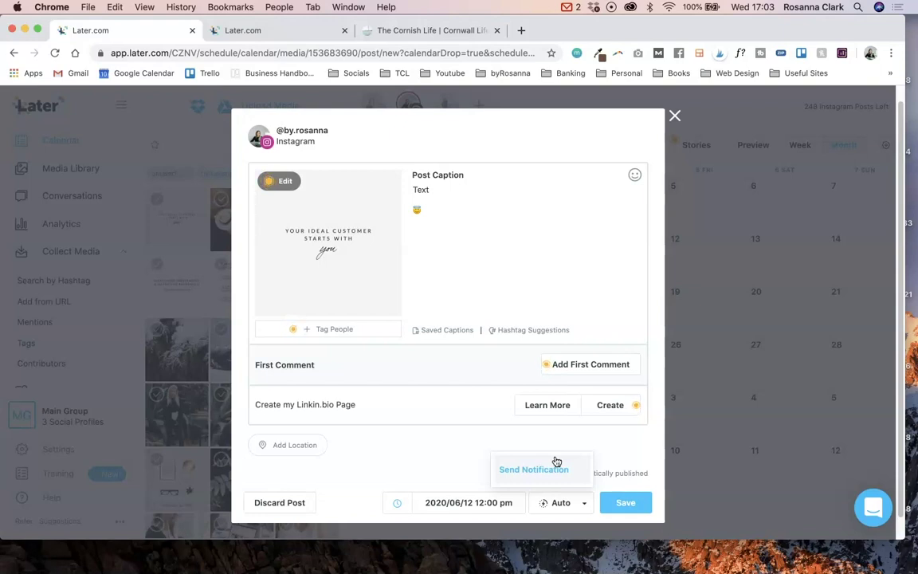
click(492, 443)
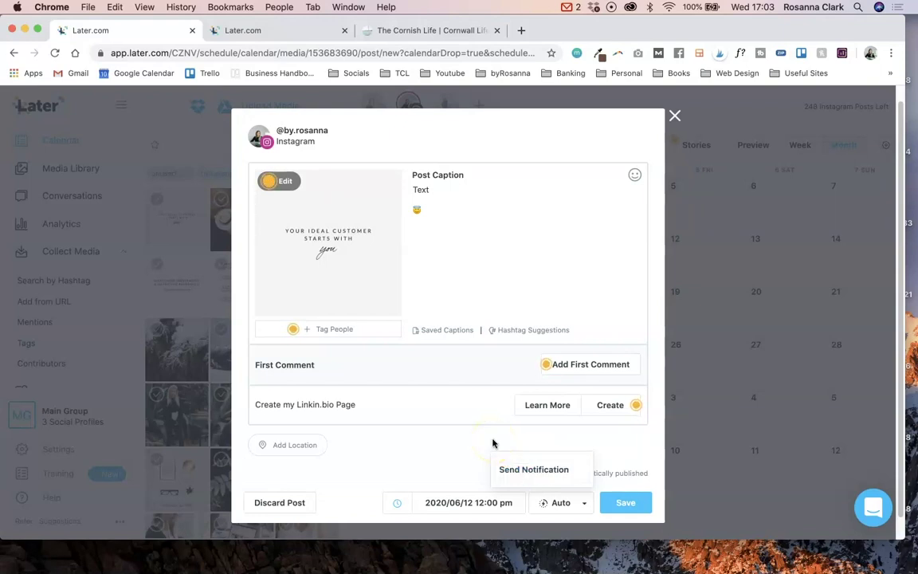
click(478, 441)
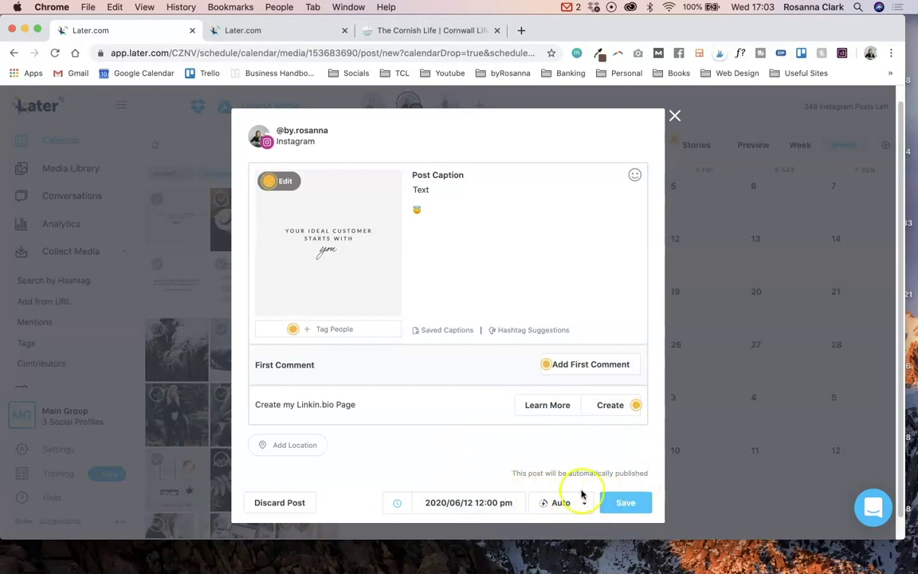
Try tagging the Instagram account marieforleo on the post's image, and leave the tag editor
click(331, 334)
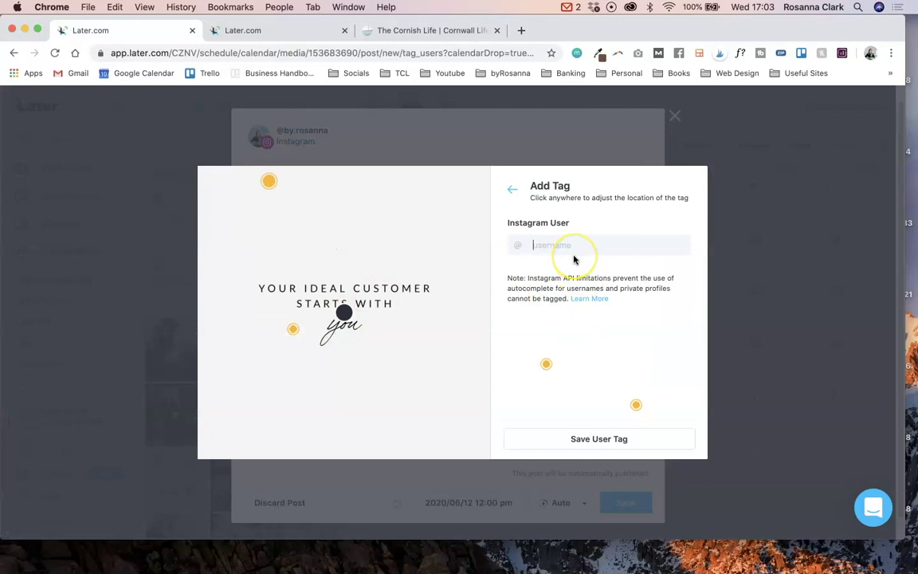
click(574, 255)
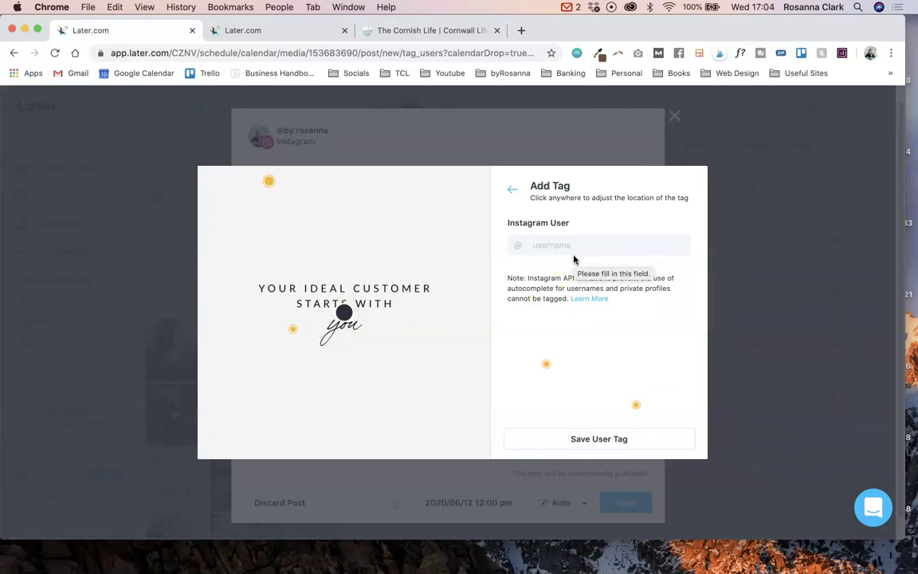
text(marie)
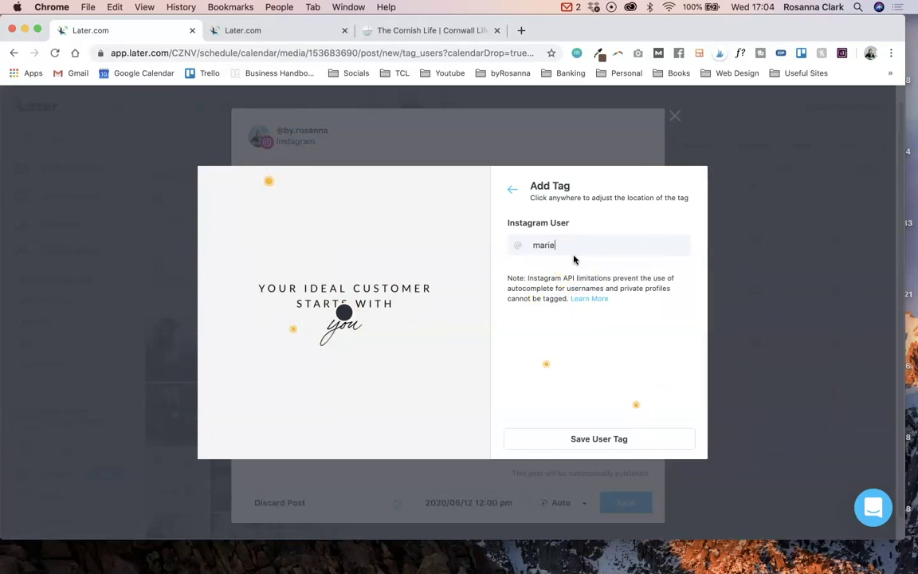
text(forleo)
click(605, 439)
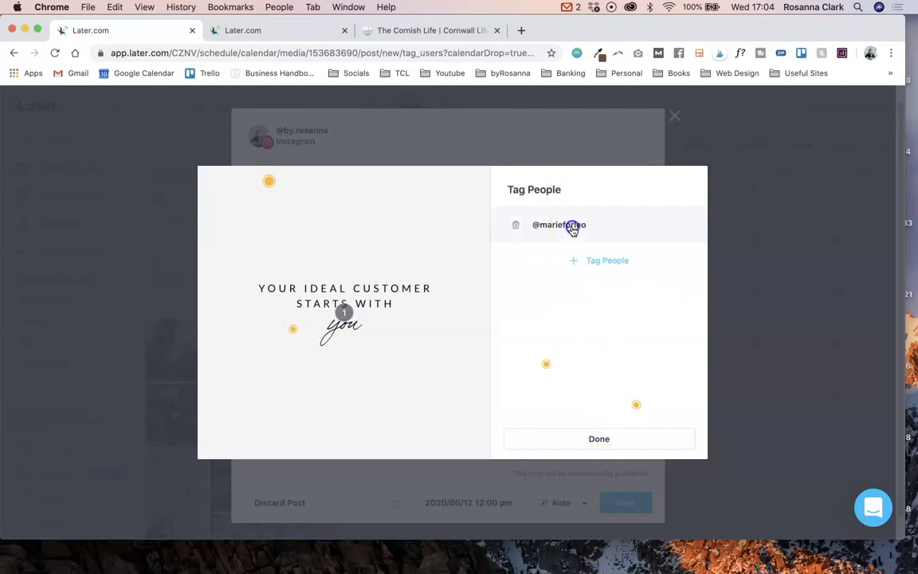
click(572, 228)
click(479, 152)
click(485, 345)
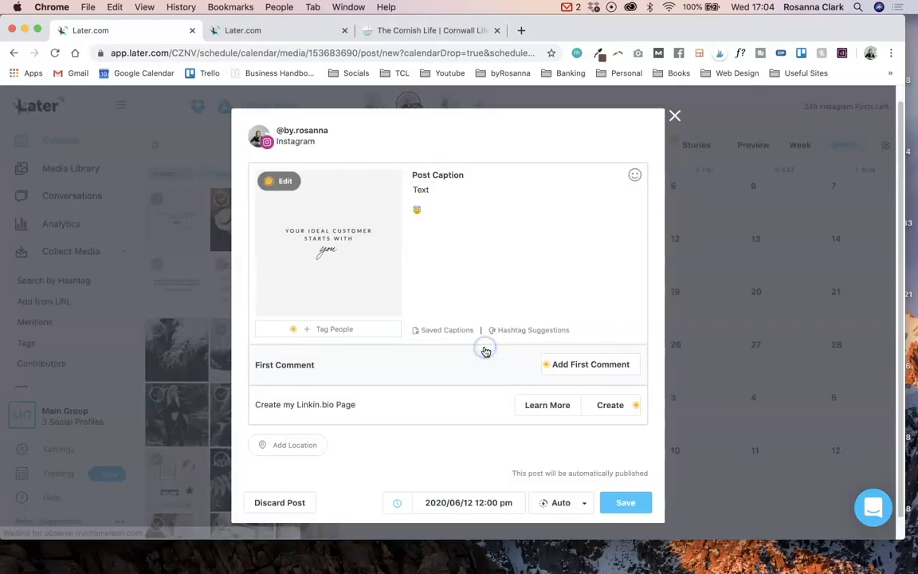
Search for Cornwall and set the post's location to Falmouth, Cornwall
click(297, 445)
text(Cornwall)
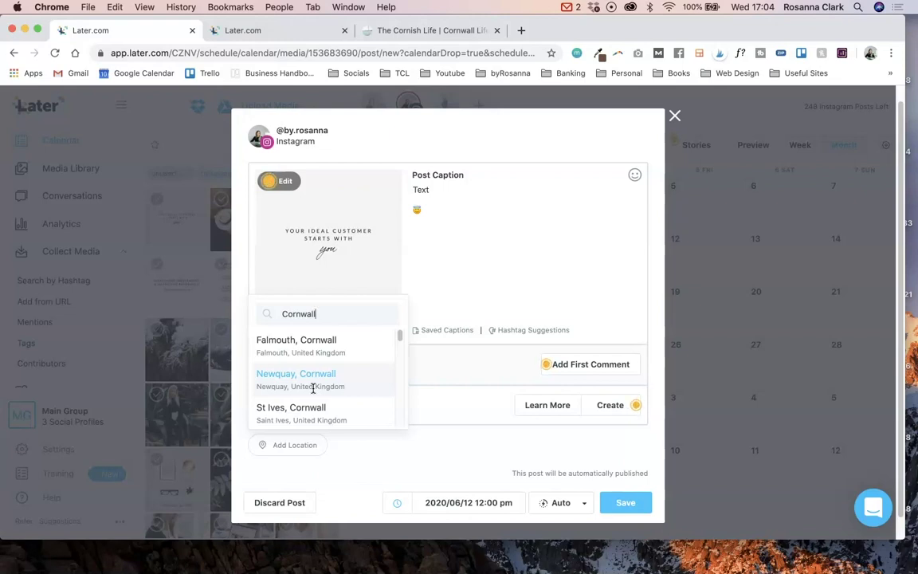
click(339, 346)
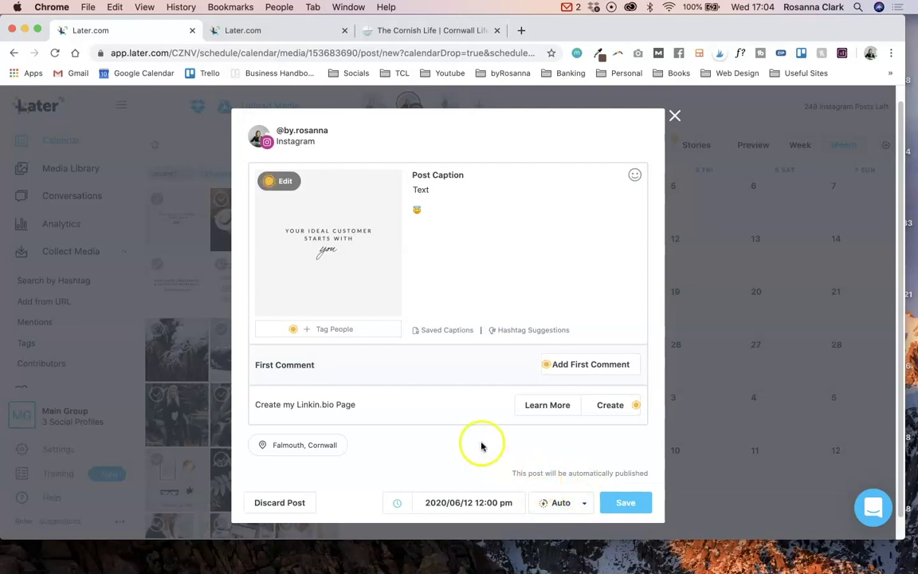
Add "#hashtag" to the post caption, spaced below the emoji
scroll(474, 428, up, 1)
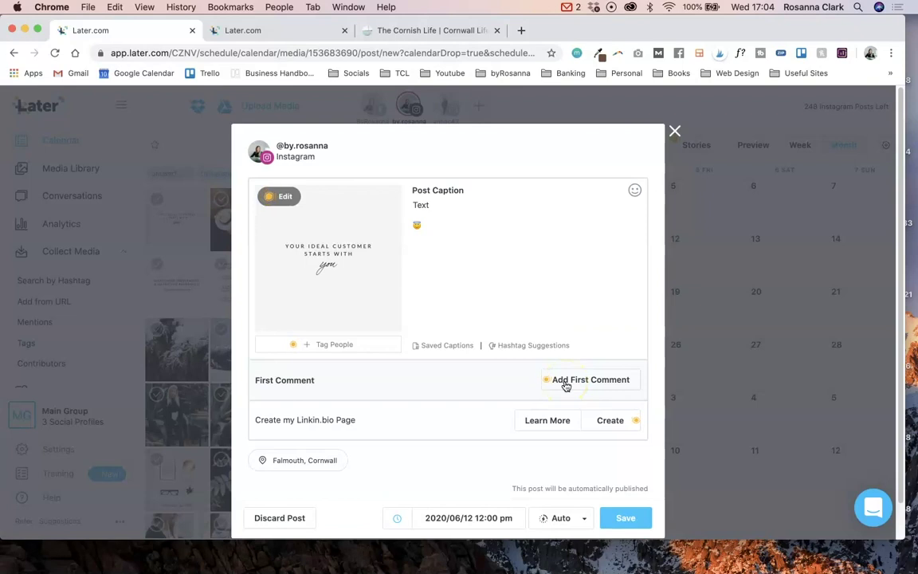
click(448, 232)
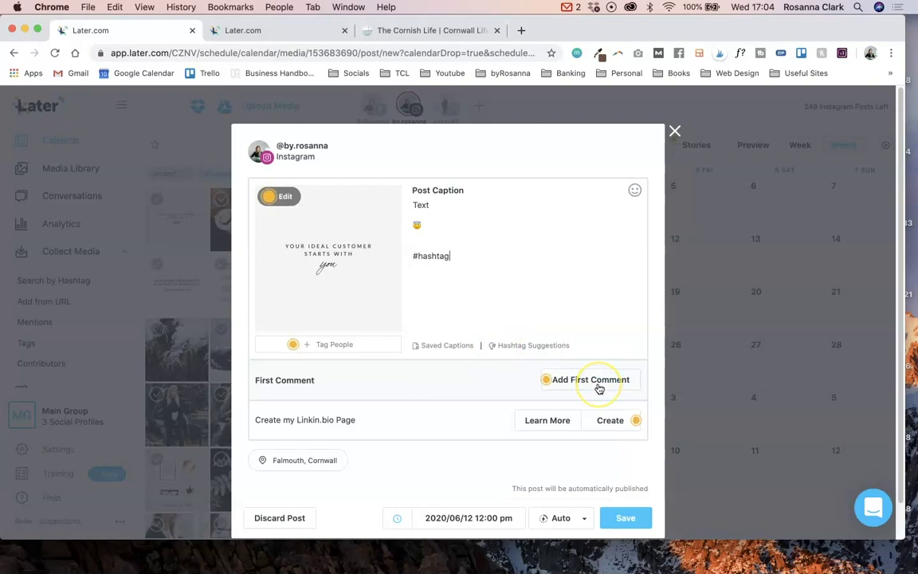
double_click(416, 204)
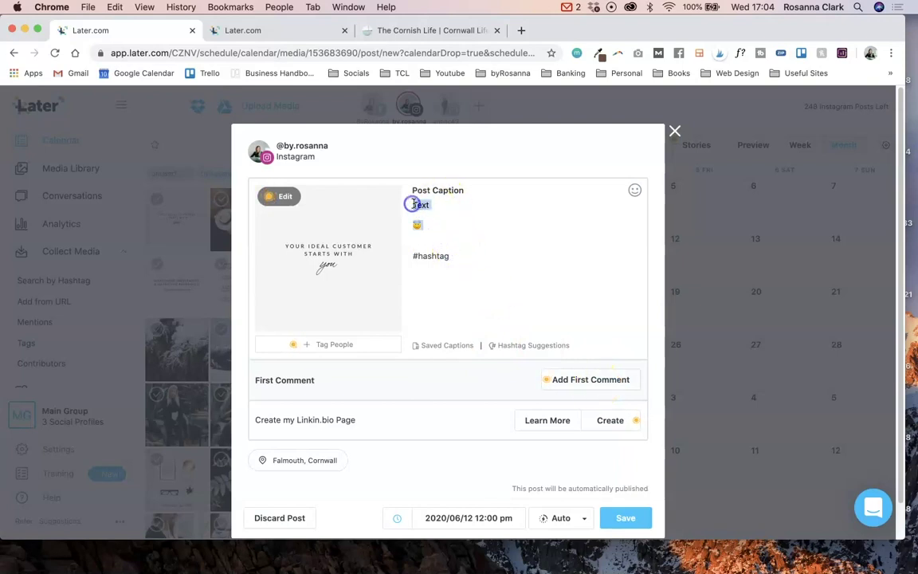
click(412, 215)
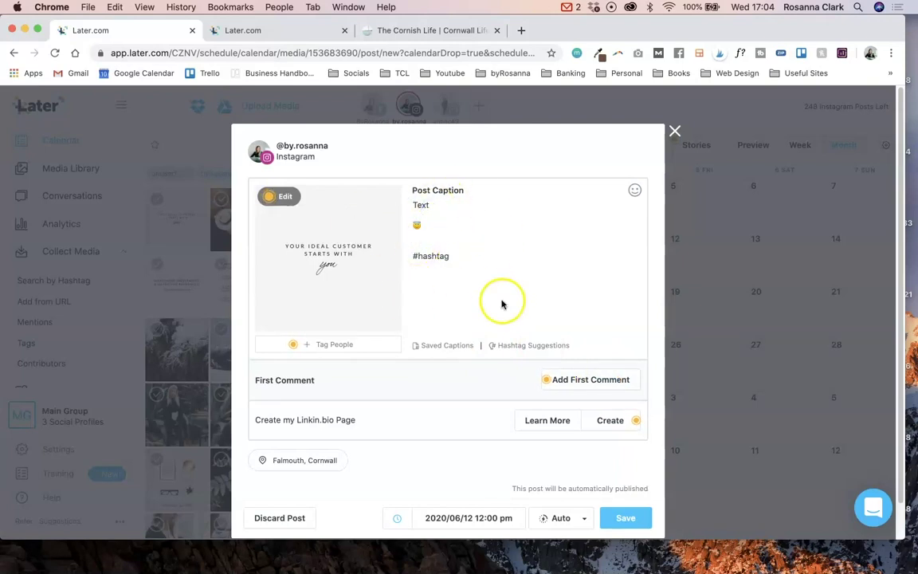
Try adding "#hash" as the post's first comment, and remove the comment
click(578, 388)
click(308, 374)
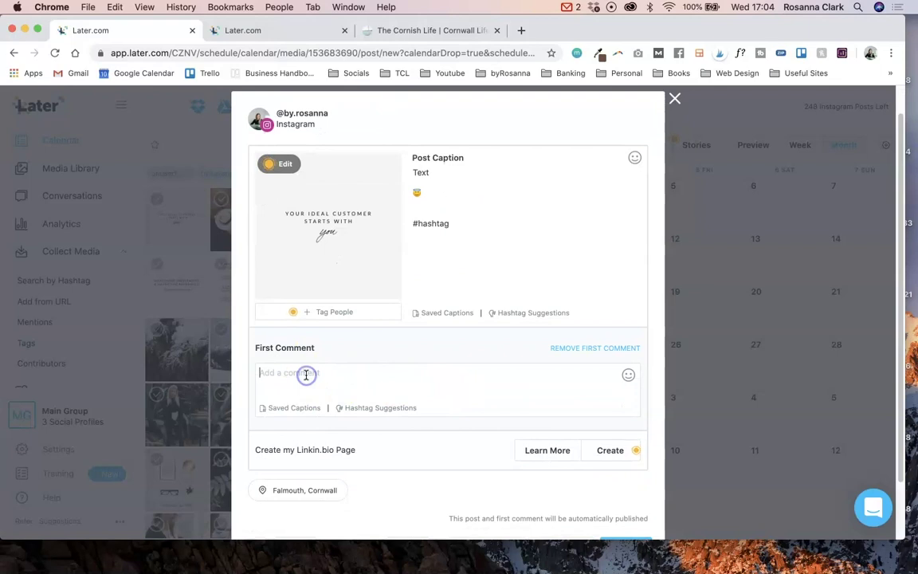
text(#hash)
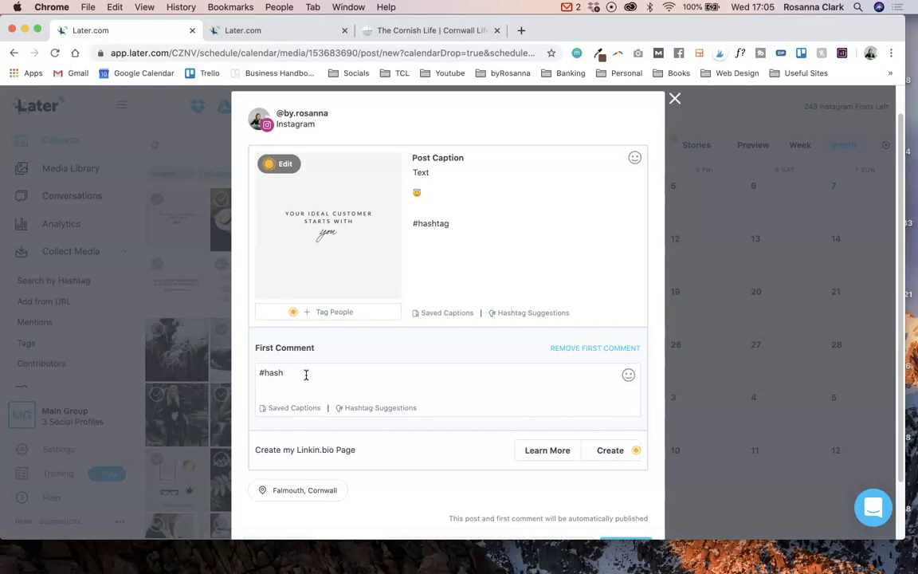
click(584, 351)
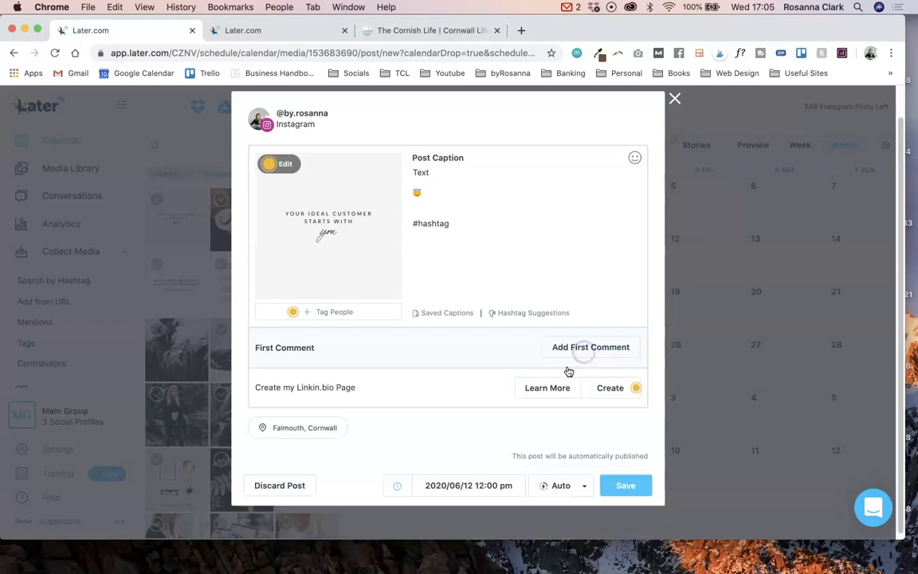
Switch the post's publishing method to Notification and check the date and time choices without changing the schedule
click(562, 485)
click(553, 448)
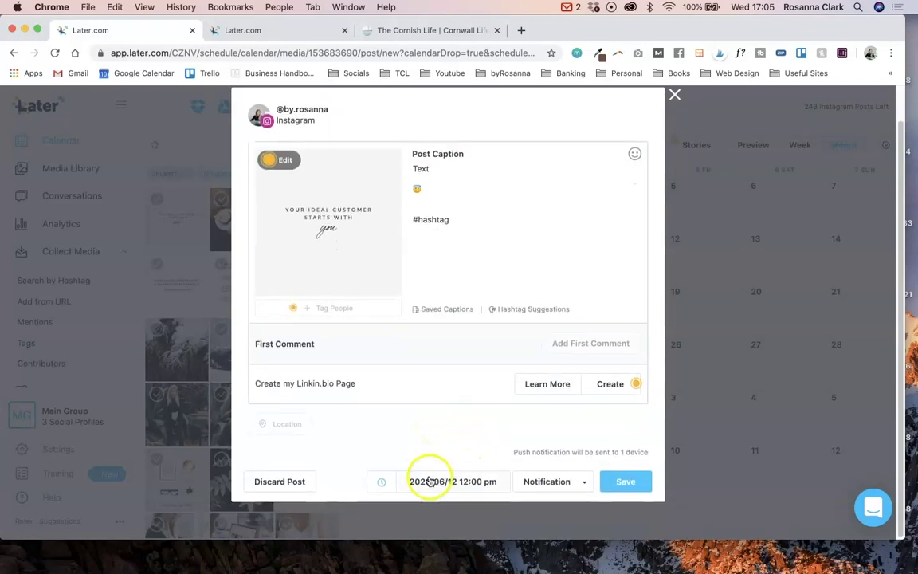
click(387, 483)
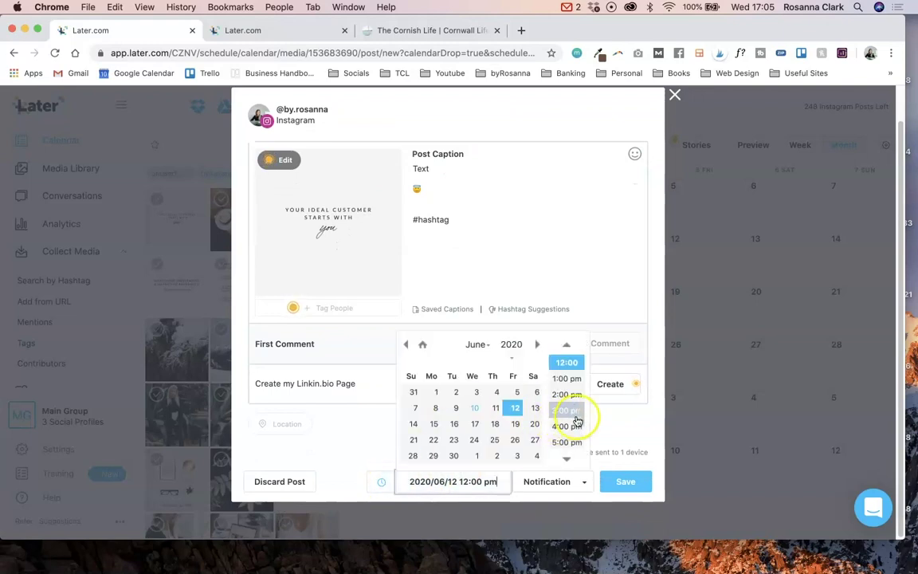
click(371, 420)
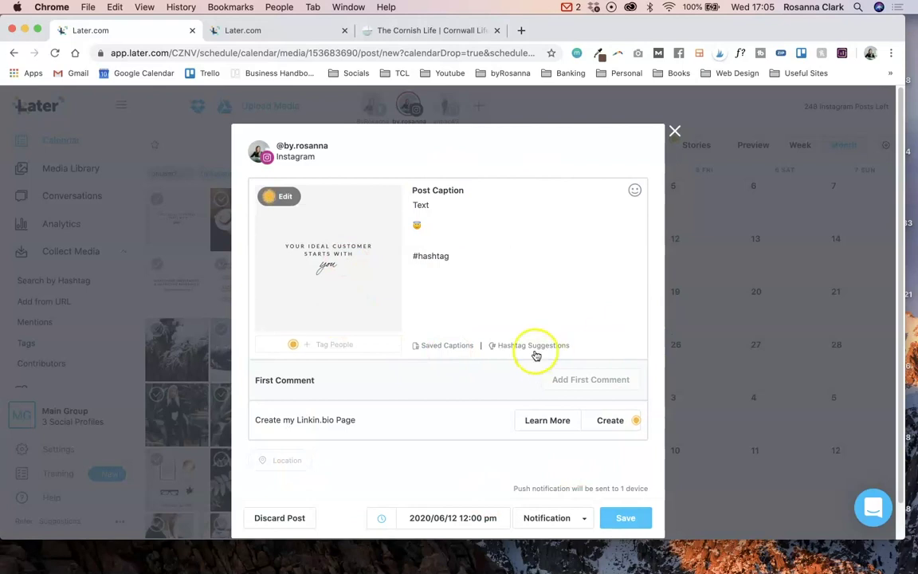
Request hashtag suggestions for "freelancer"
click(531, 349)
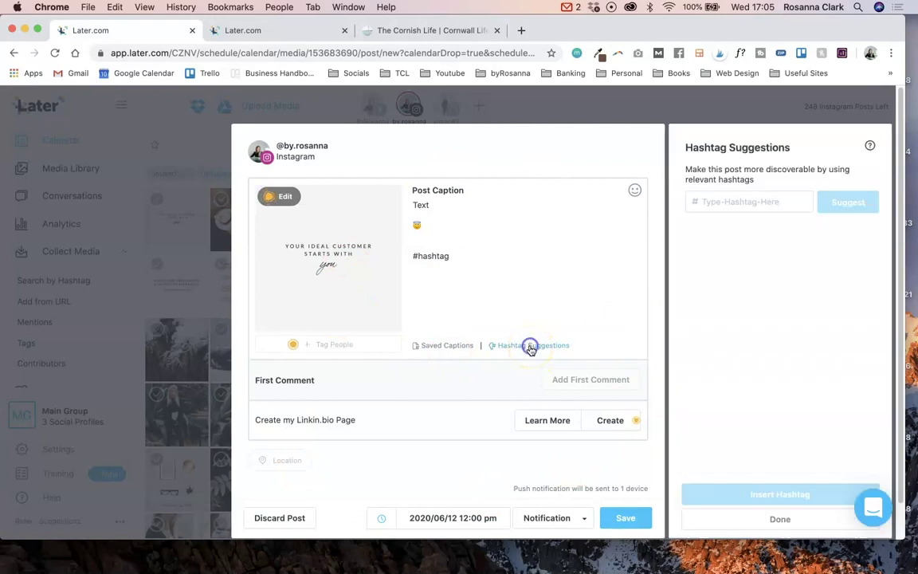
click(621, 200)
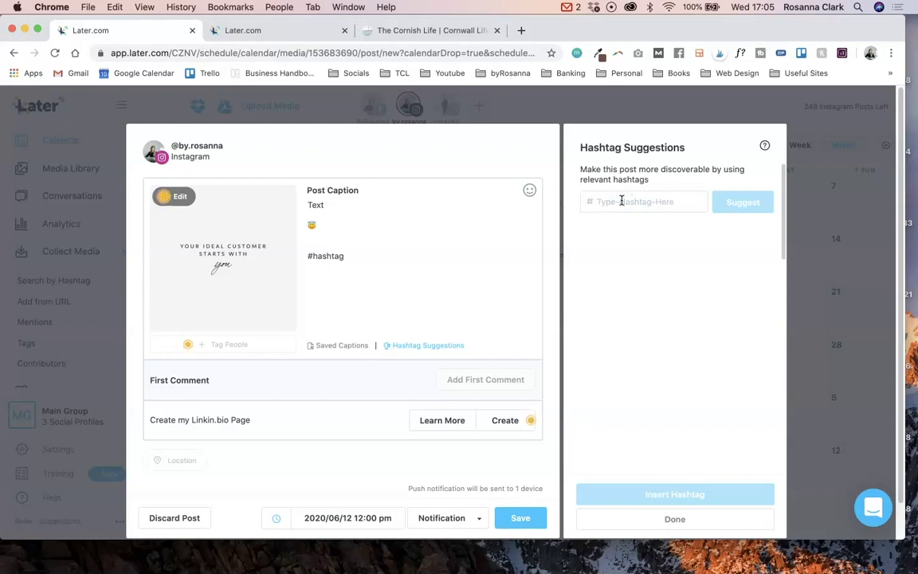
text(freelancer)
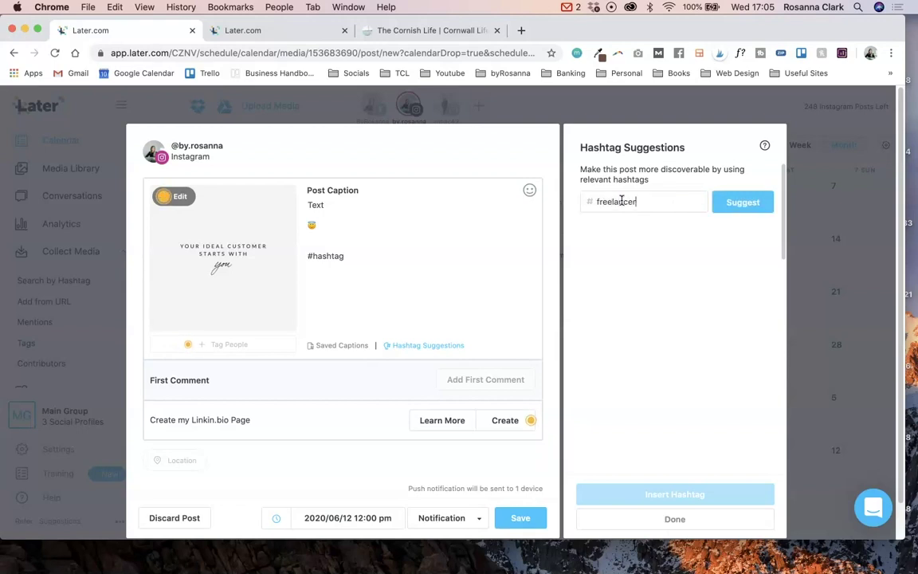
click(731, 210)
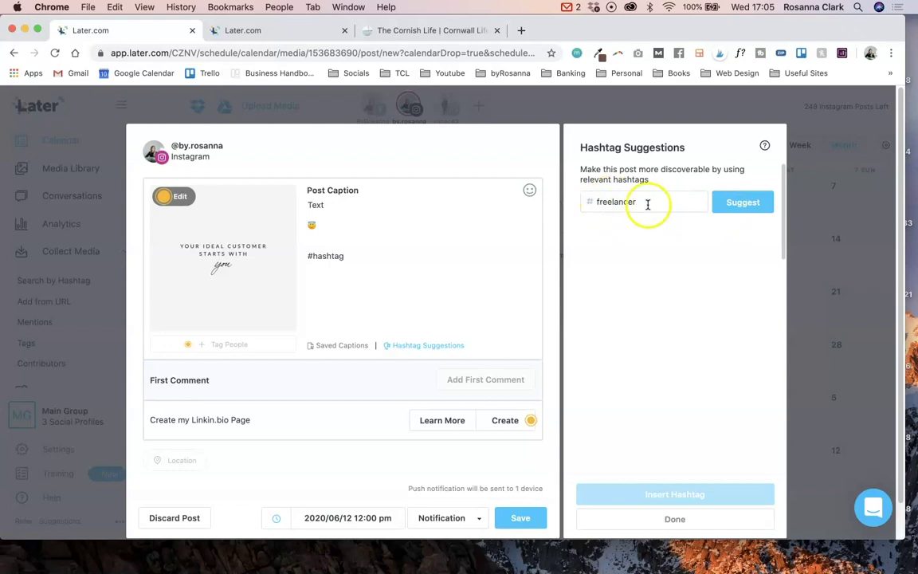
click(701, 210)
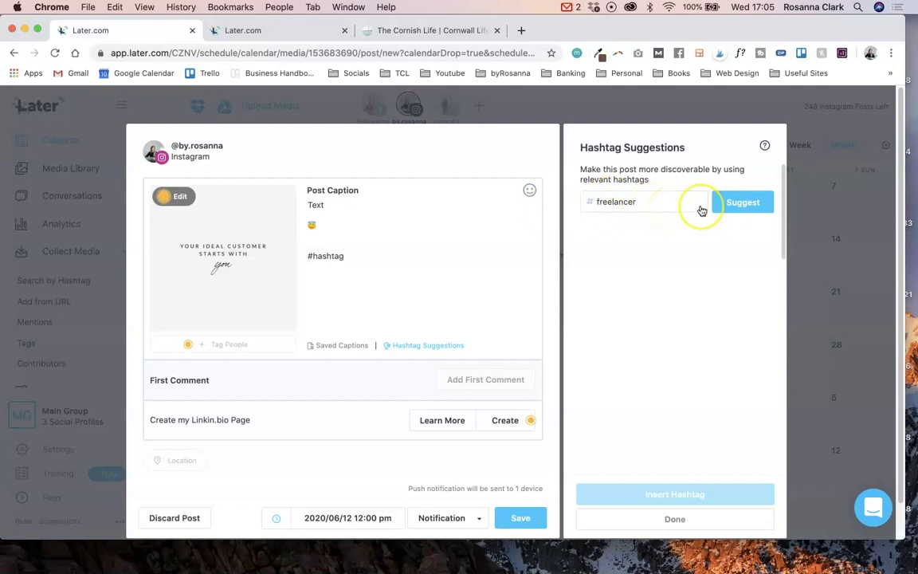
click(727, 204)
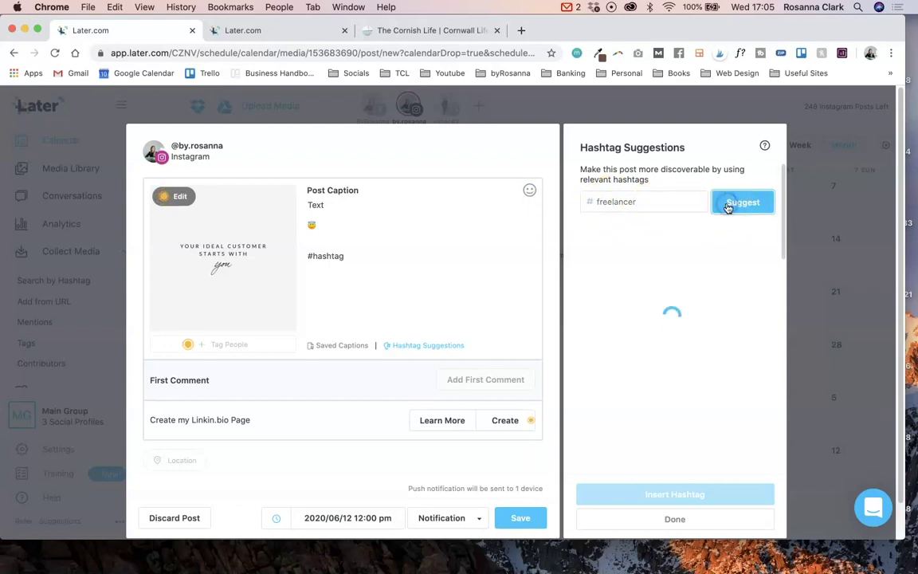
Examine the suggested hashtags with their post counts and relevance, through to the end of the list
click(693, 316)
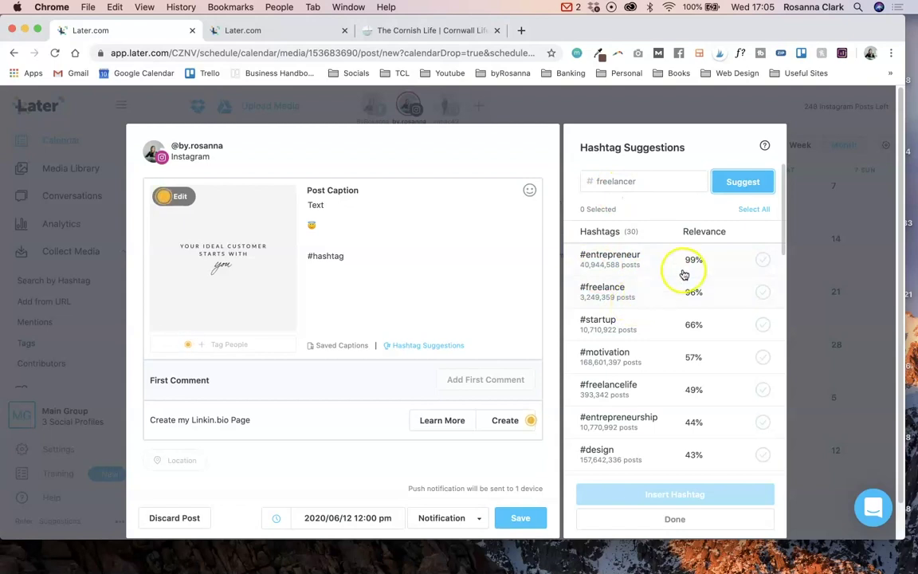
scroll(696, 381, down, 2)
scroll(697, 369, up, 2)
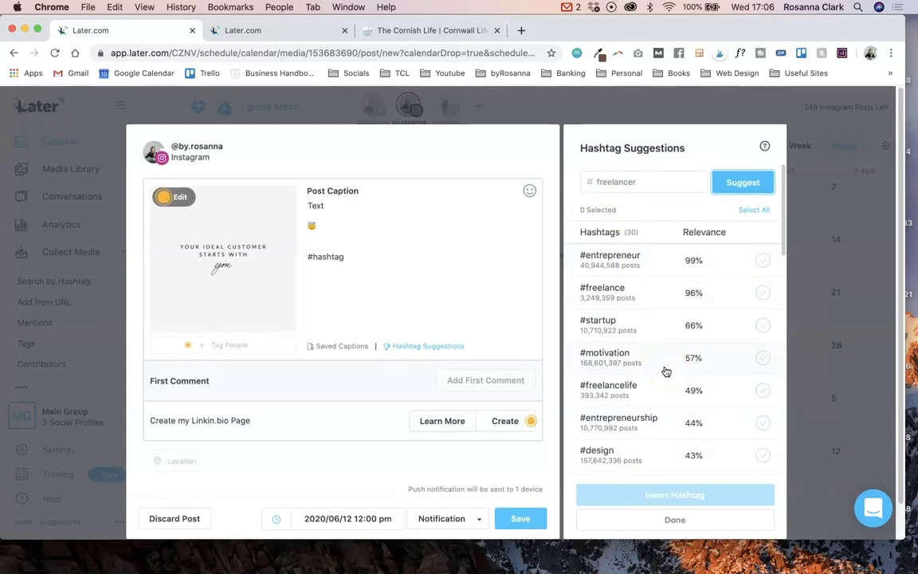
scroll(666, 371, down, 3)
scroll(666, 371, down, 4)
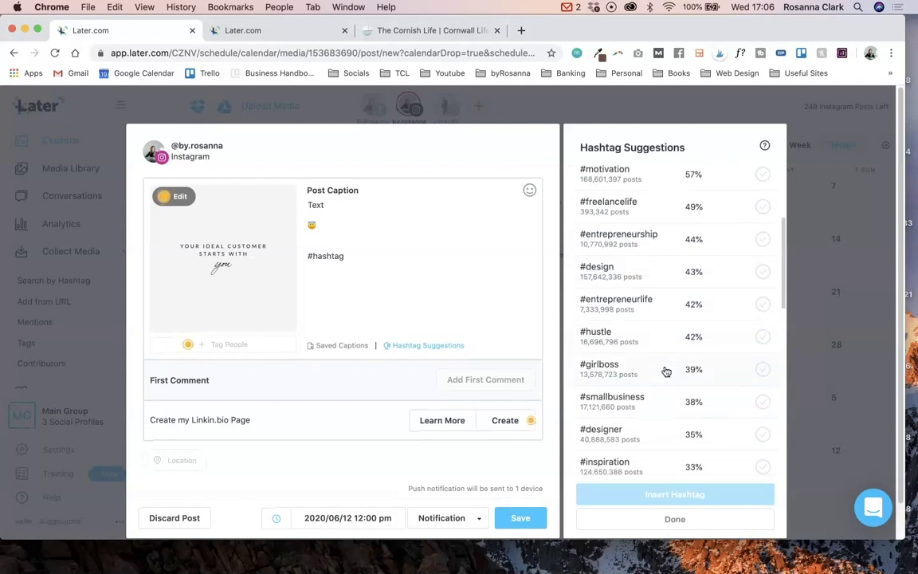
scroll(667, 371, up, 7)
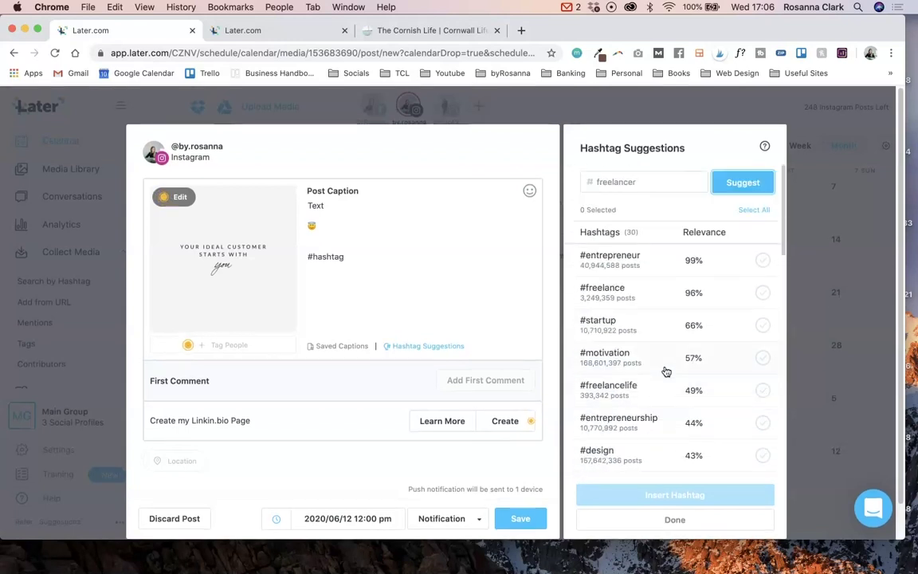
scroll(636, 338, down, 1)
scroll(635, 338, up, 1)
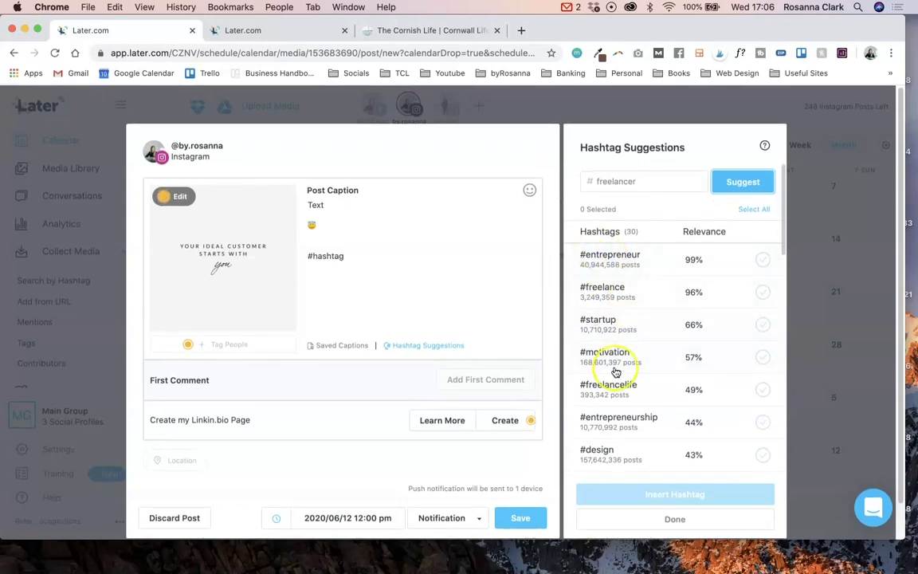
scroll(613, 370, down, 9)
scroll(616, 372, up, 10)
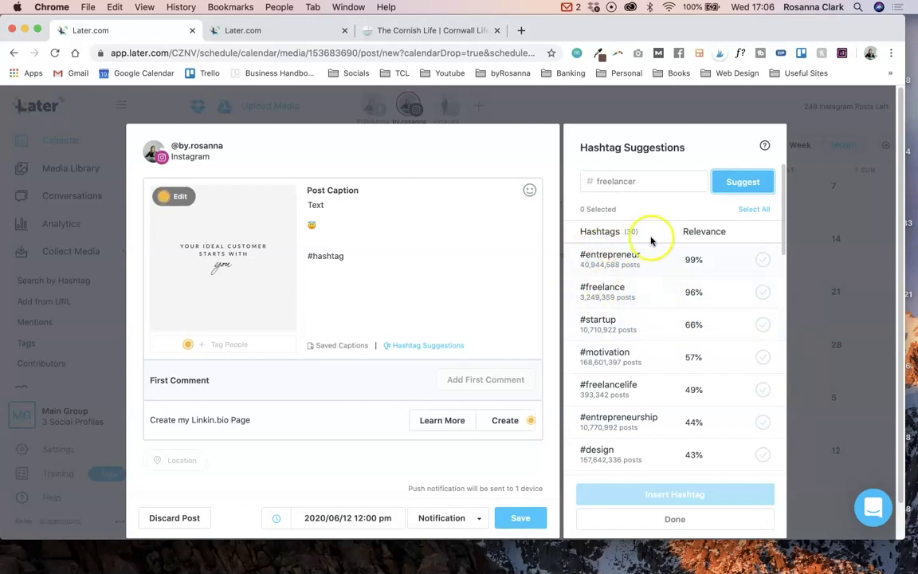
scroll(632, 312, down, 5)
scroll(632, 313, down, 10)
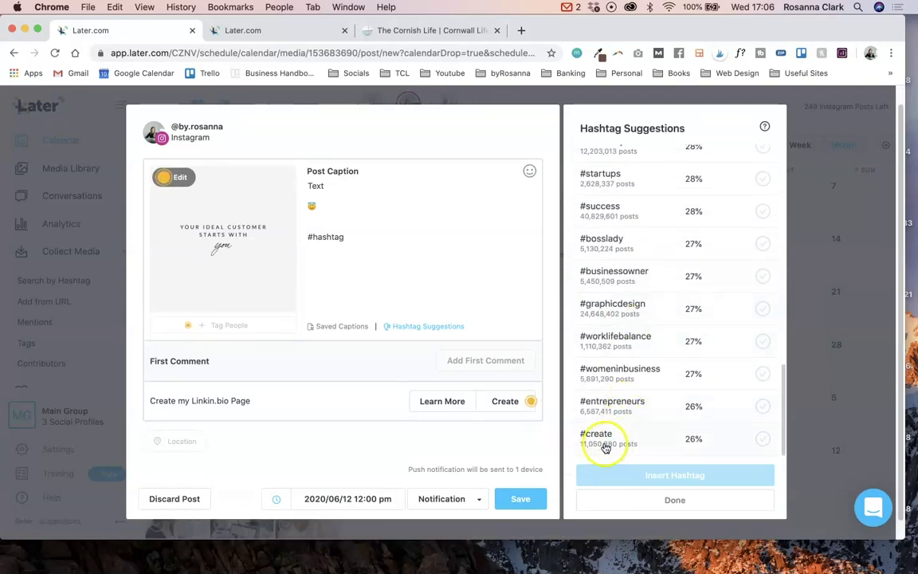
scroll(645, 315, up, 15)
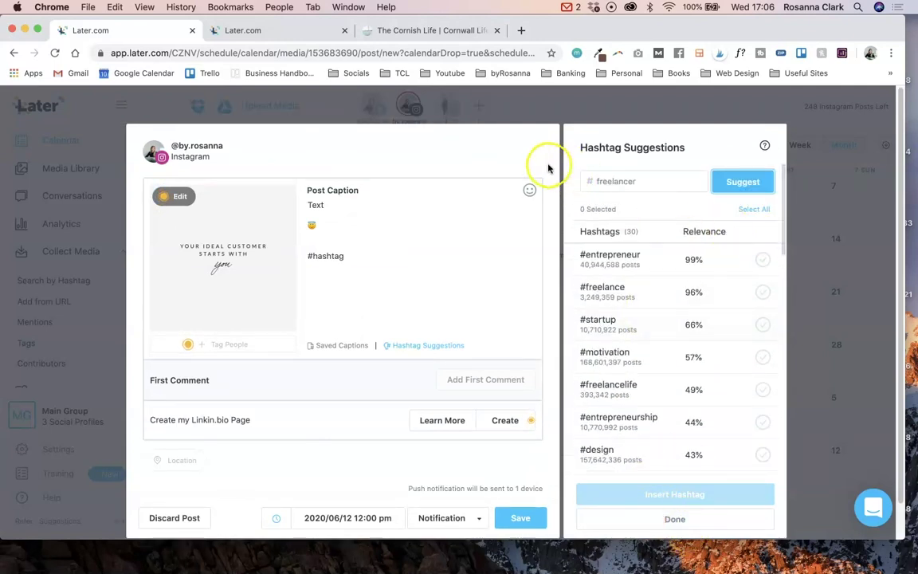
Leave the hashtag suggestions and browse the list of saved captions
click(428, 347)
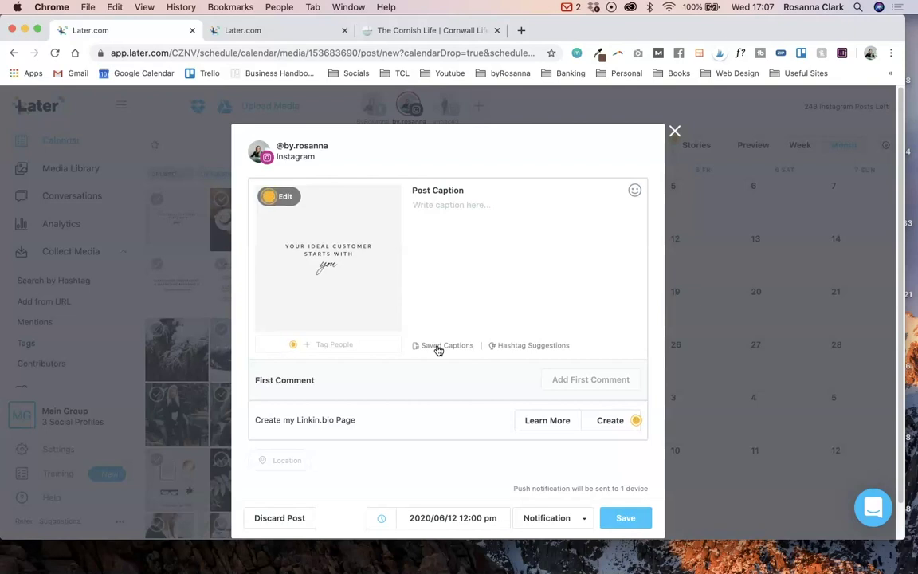
click(437, 349)
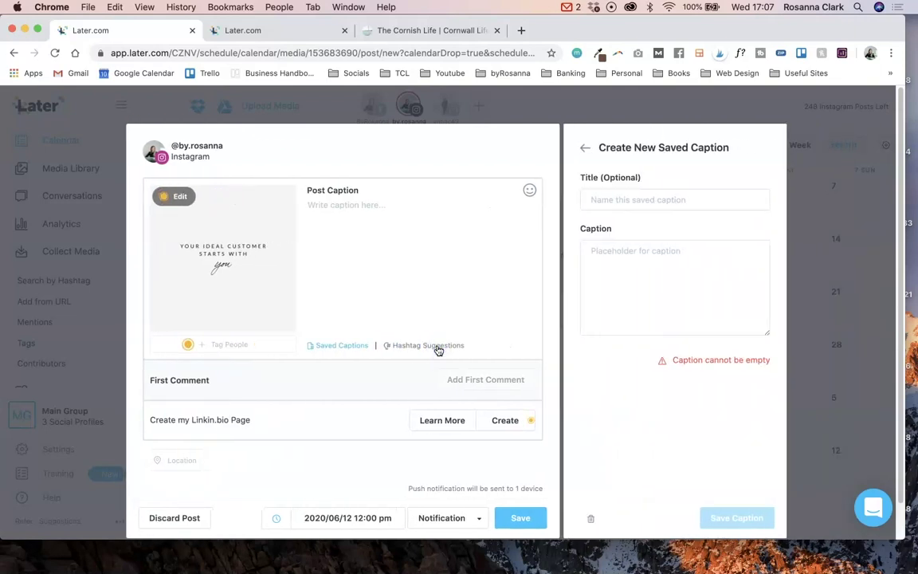
click(584, 149)
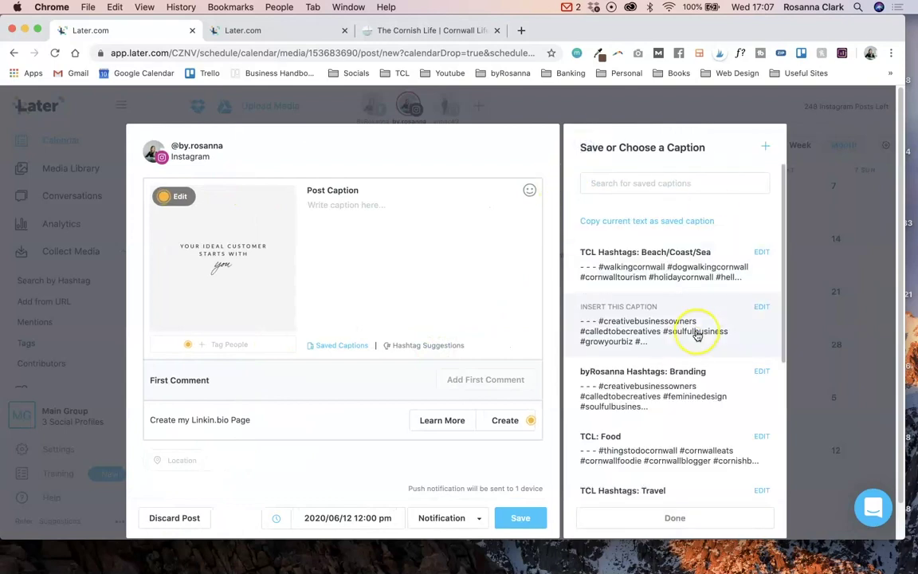
scroll(696, 334, down, 5)
scroll(685, 335, up, 6)
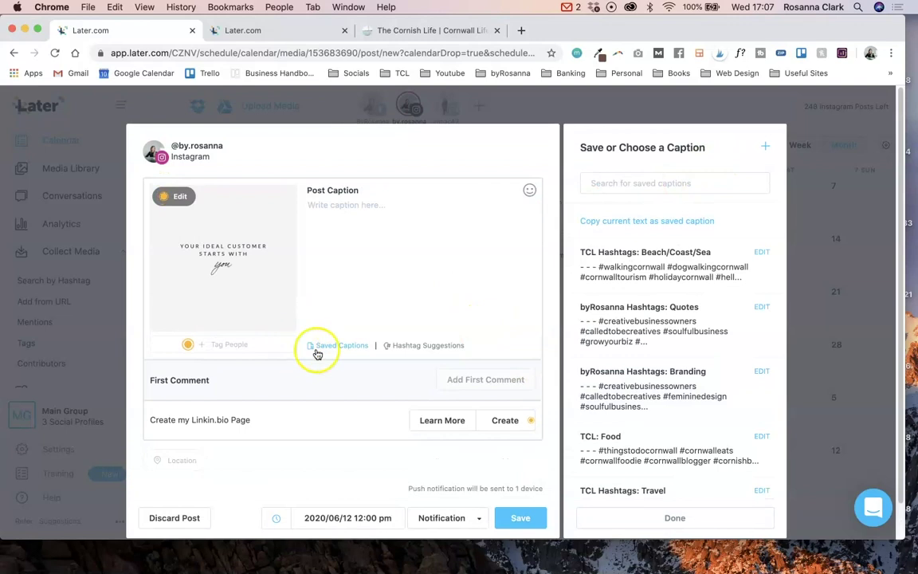
Start a new saved caption titled "Inspirational Quotes" and leave it without saving
click(764, 147)
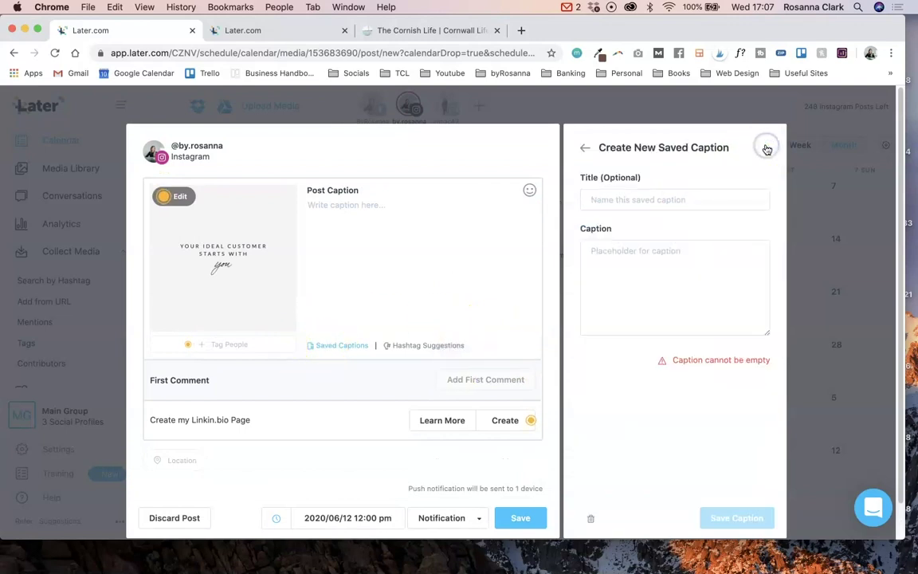
click(636, 200)
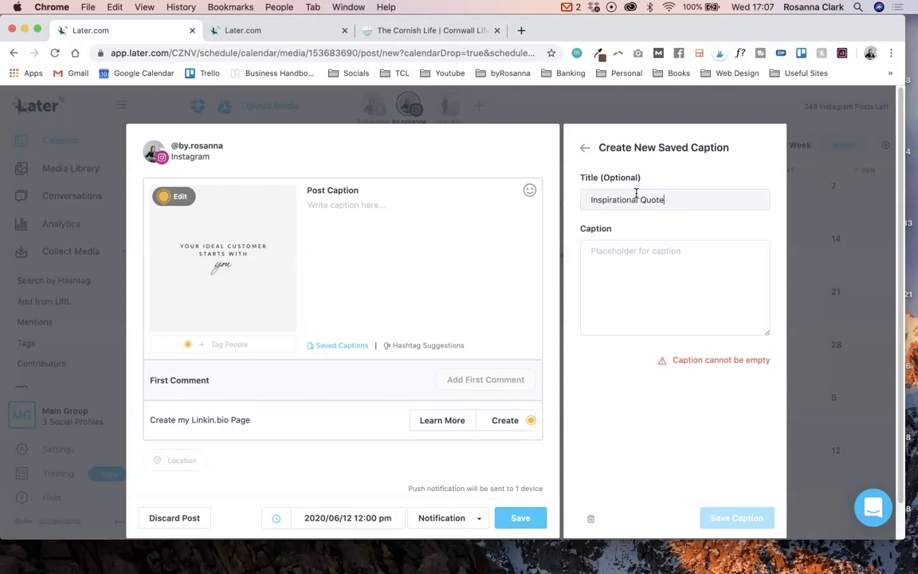
click(627, 245)
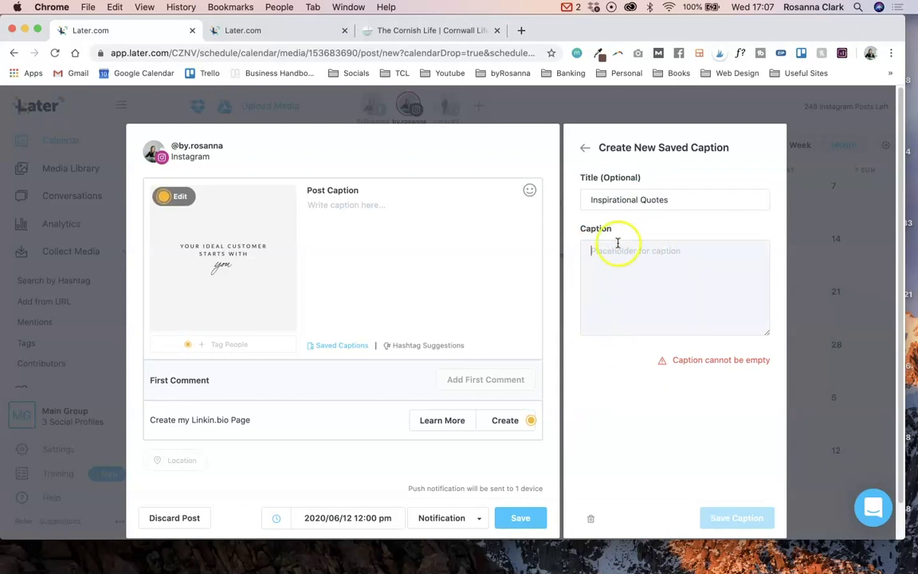
click(585, 151)
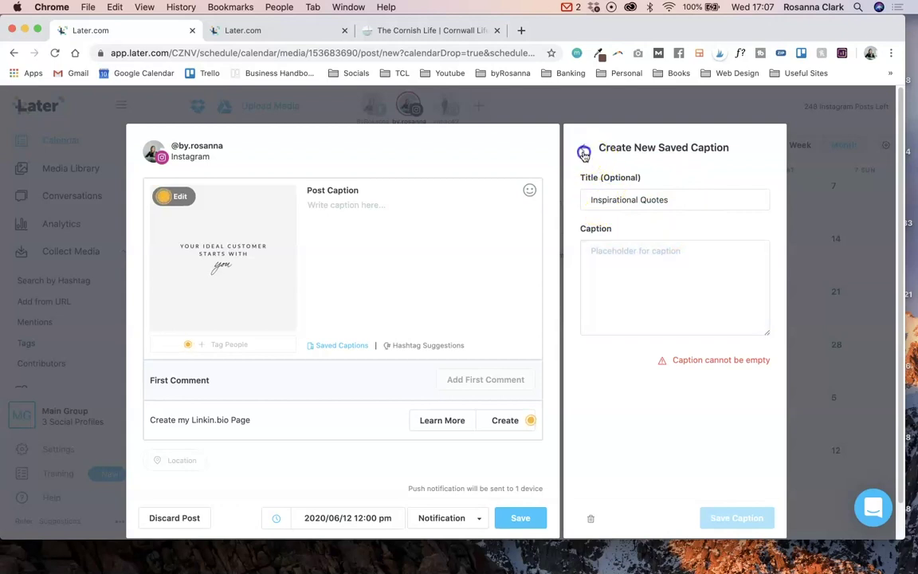
Write "Text" in the post caption, followed by a line break
scroll(652, 324, down, 5)
scroll(643, 328, up, 3)
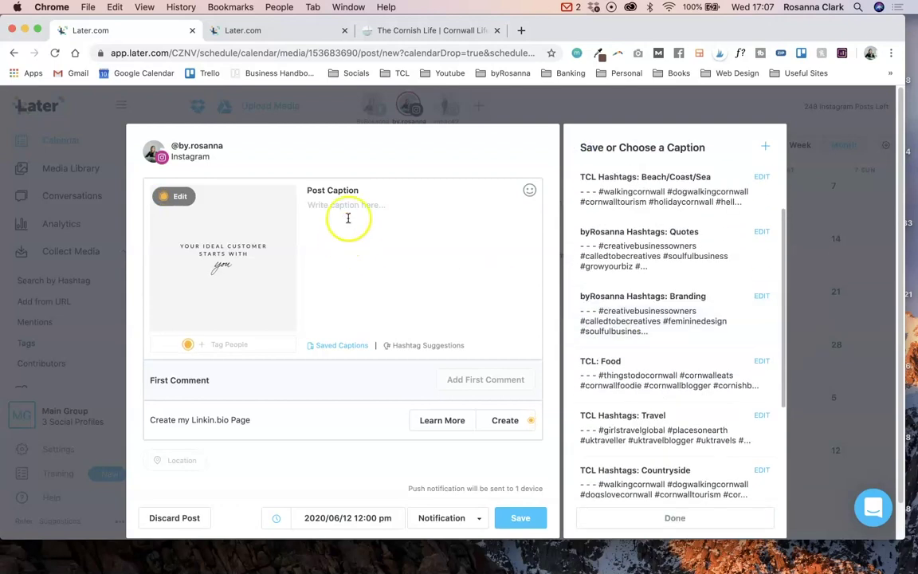
text(Text)
key(Return)
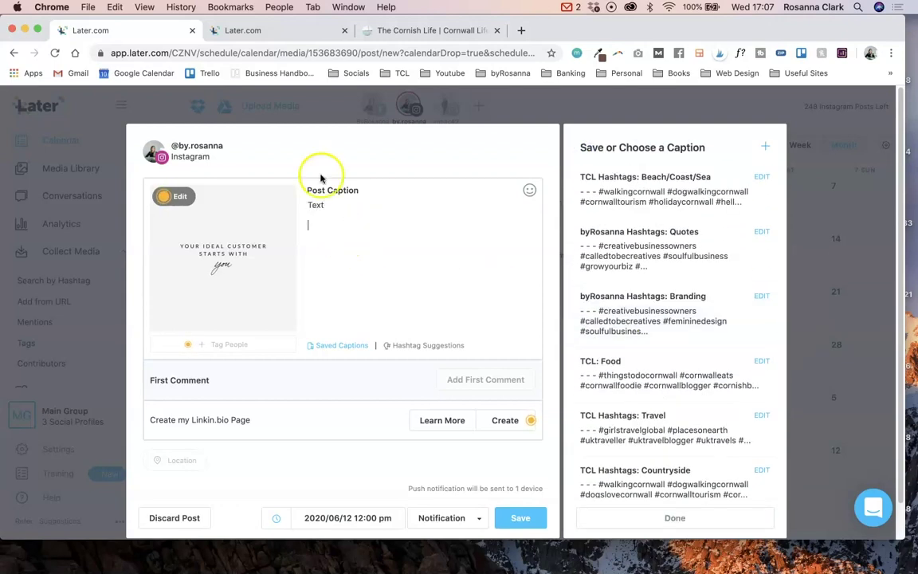
Insert the saved caption "byRosanna Hashtags: Quotes" into the post caption below the text and review the inserted hashtags
click(342, 345)
scroll(665, 271, up, 2)
click(665, 249)
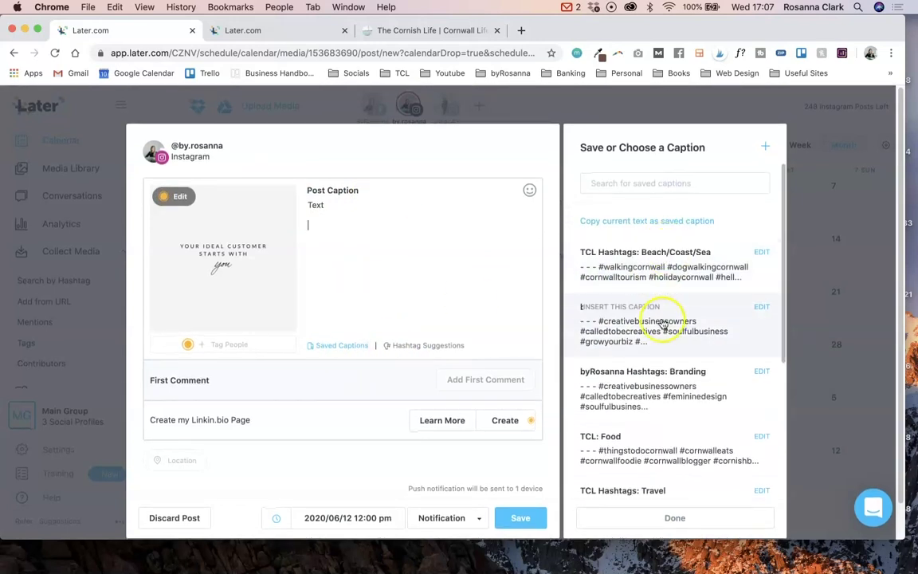
scroll(676, 358, down, 2)
scroll(674, 358, up, 1)
click(660, 298)
click(381, 302)
scroll(382, 294, down, 3)
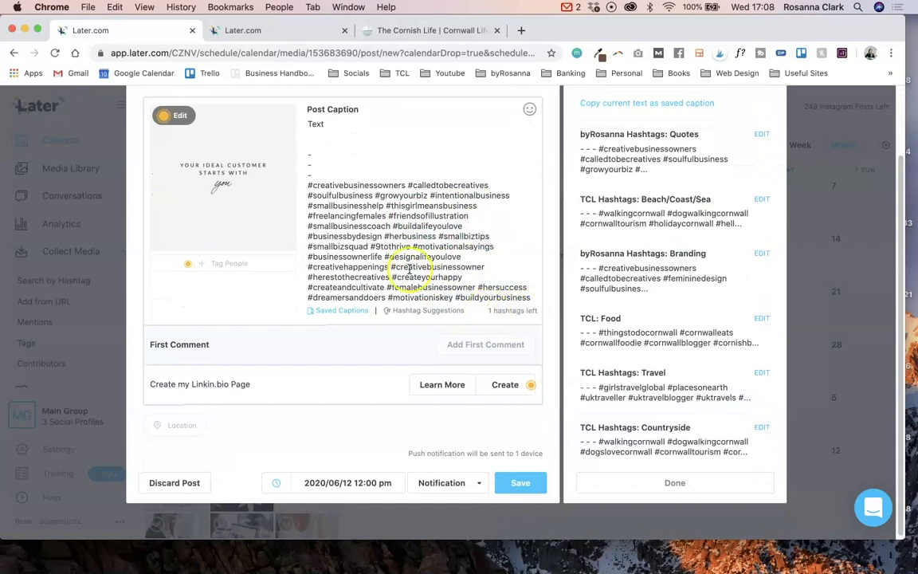
scroll(403, 269, up, 2)
click(317, 196)
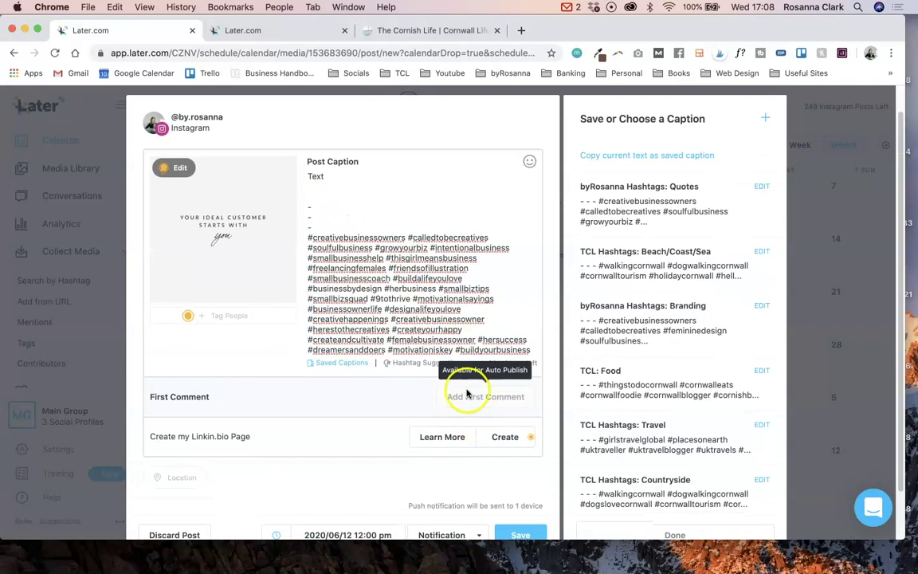
Check the publishing method options for the post, leaving it on Notification
scroll(466, 389, down, 2)
click(437, 482)
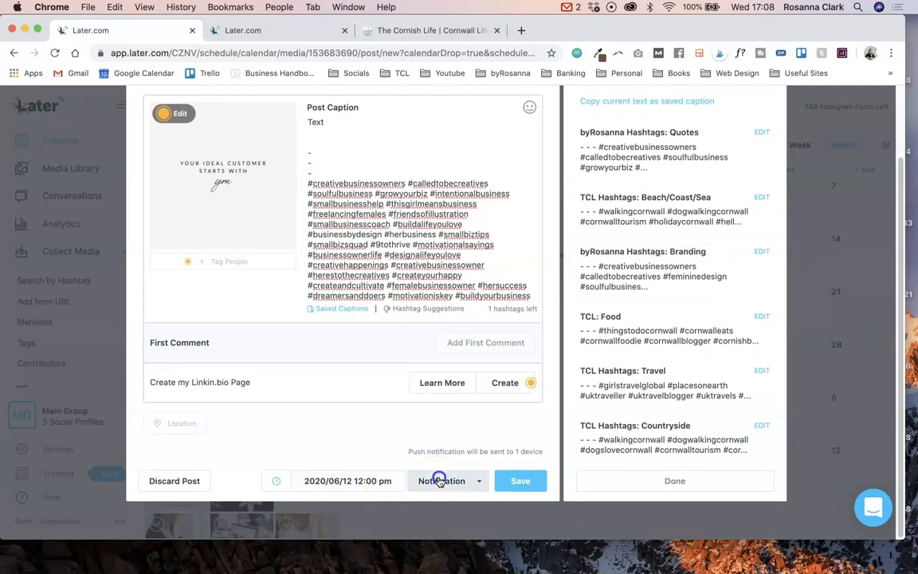
click(322, 432)
scroll(335, 393, up, 1)
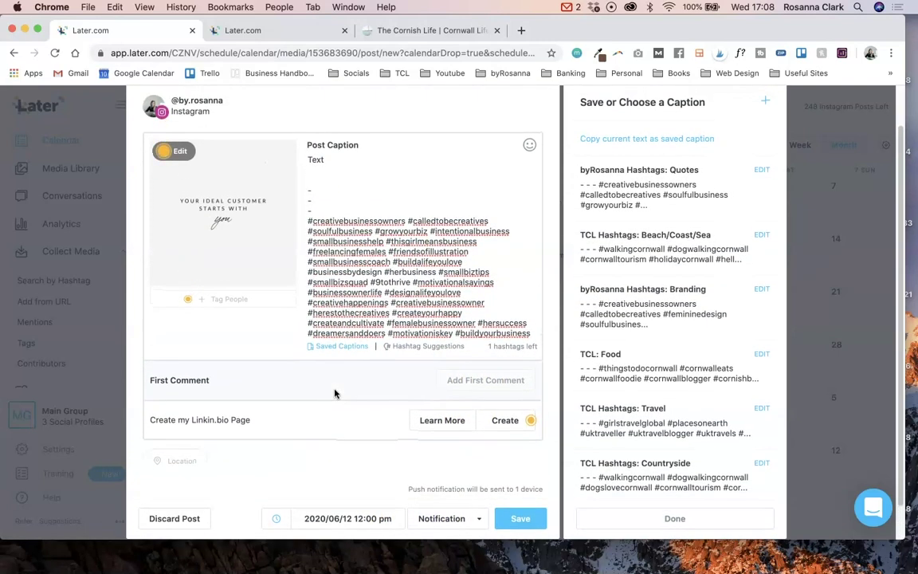
Discard the draft Instagram post set for 2020/06/12 12:00 pm and return to the calendar
scroll(335, 393, up, 1)
scroll(410, 307, down, 2)
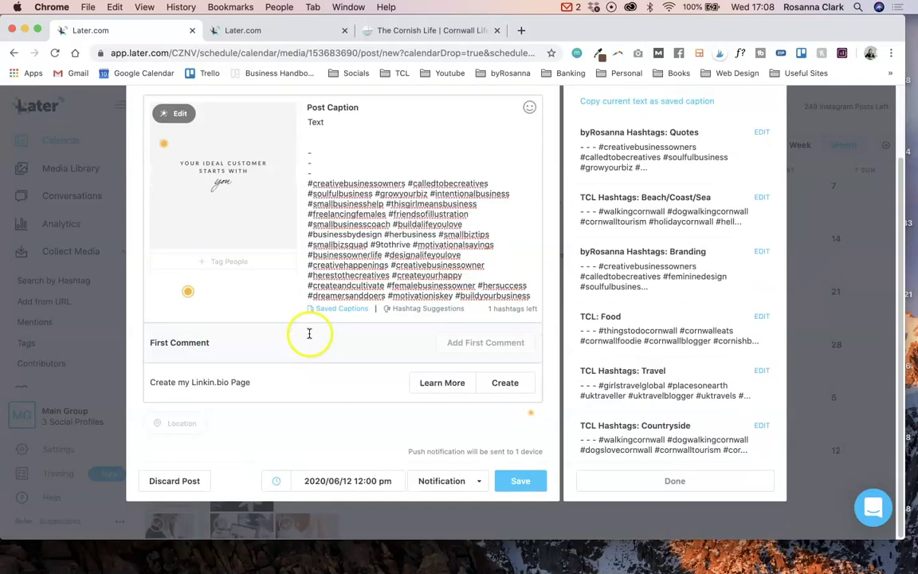
click(183, 481)
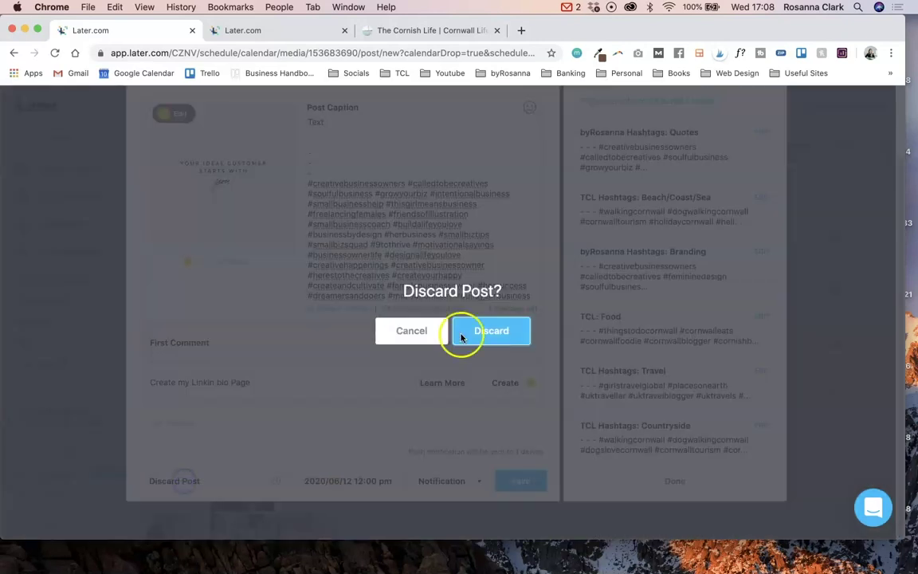
click(504, 330)
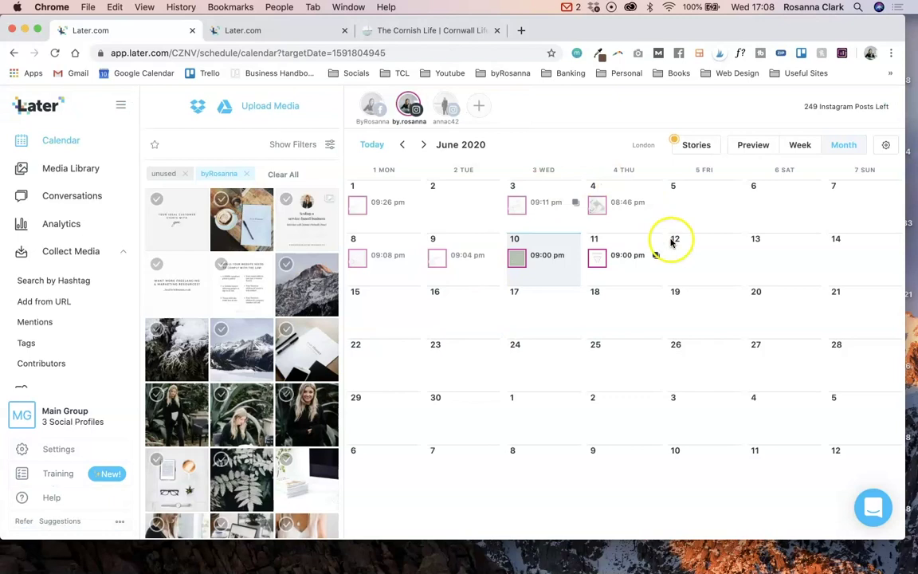
Try the "Your ideal customer starts with you" graphic as the first tile in the Instagram grid preview, then undo all preview changes
click(759, 146)
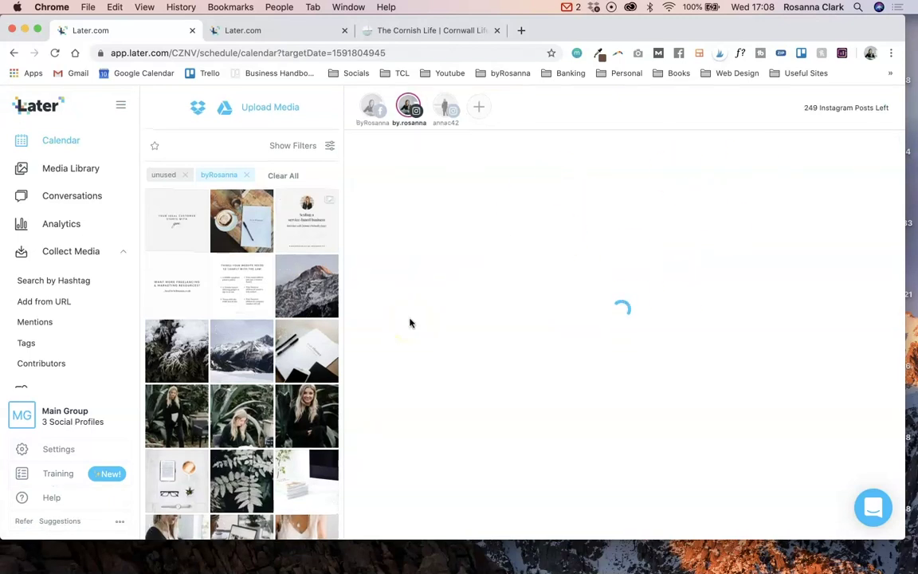
drag(176, 238, 176, 238)
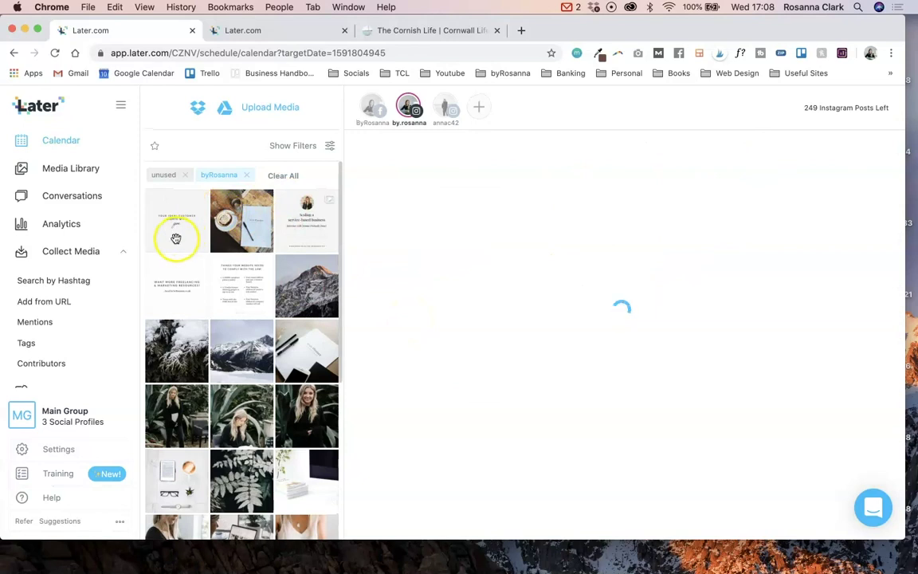
drag(216, 235, 431, 251)
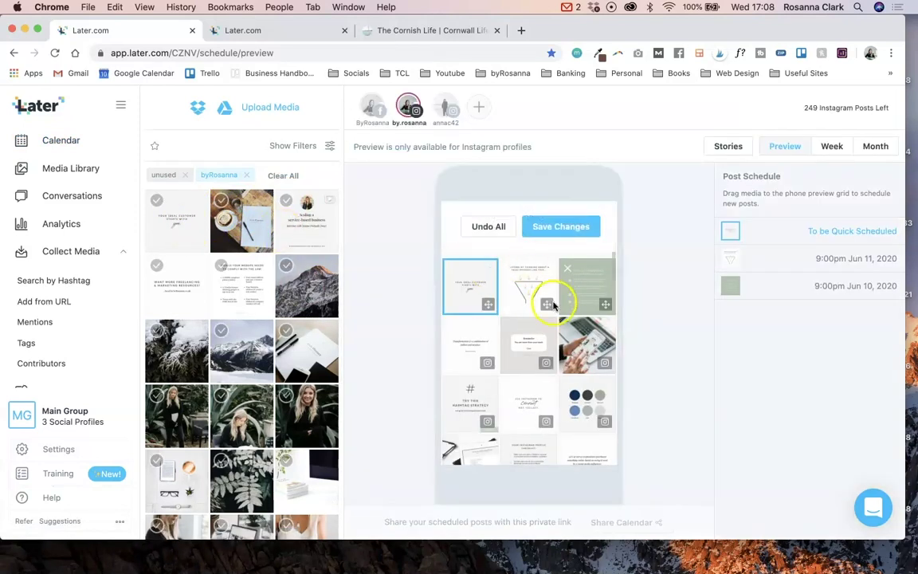
click(498, 227)
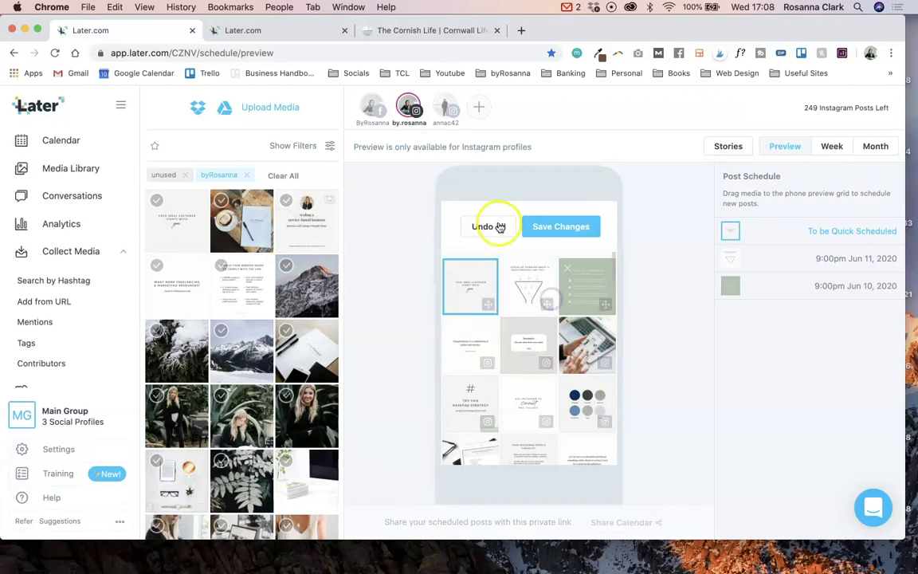
click(249, 266)
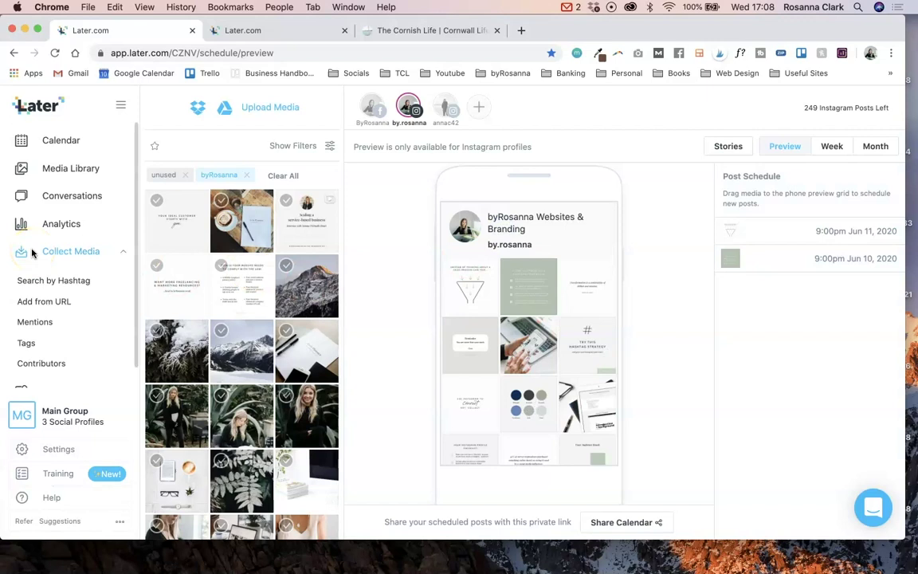
View the Conversations inbox, open the newest comment with its reply box and browse the older comments
click(86, 197)
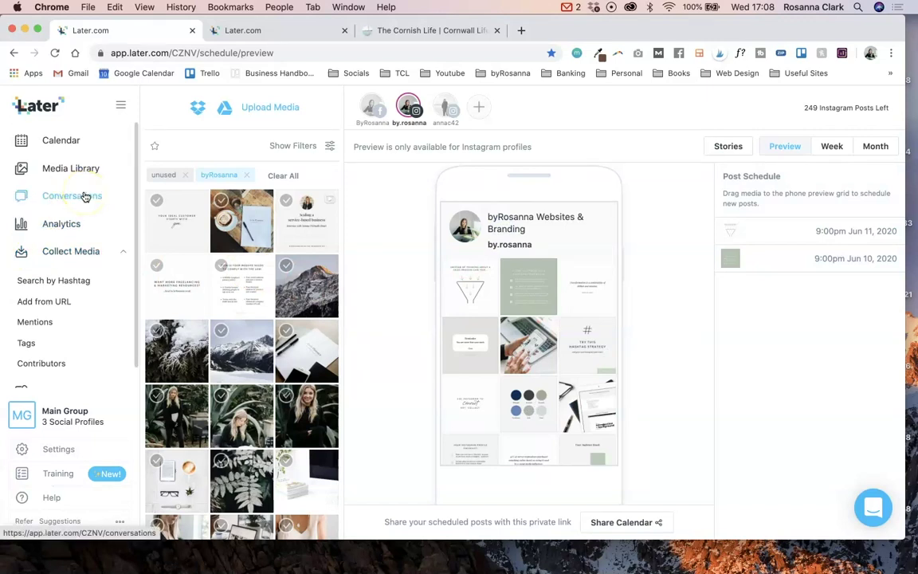
click(83, 196)
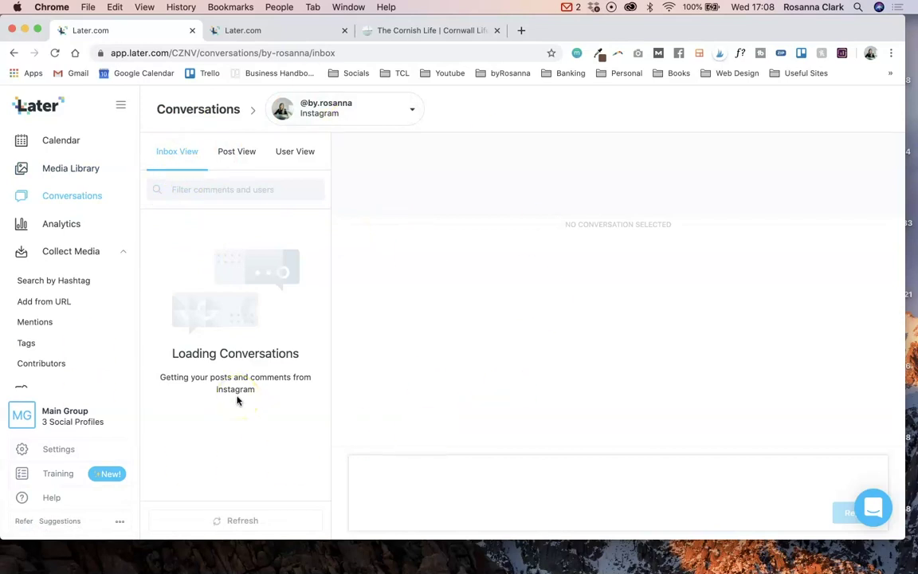
click(255, 295)
click(271, 389)
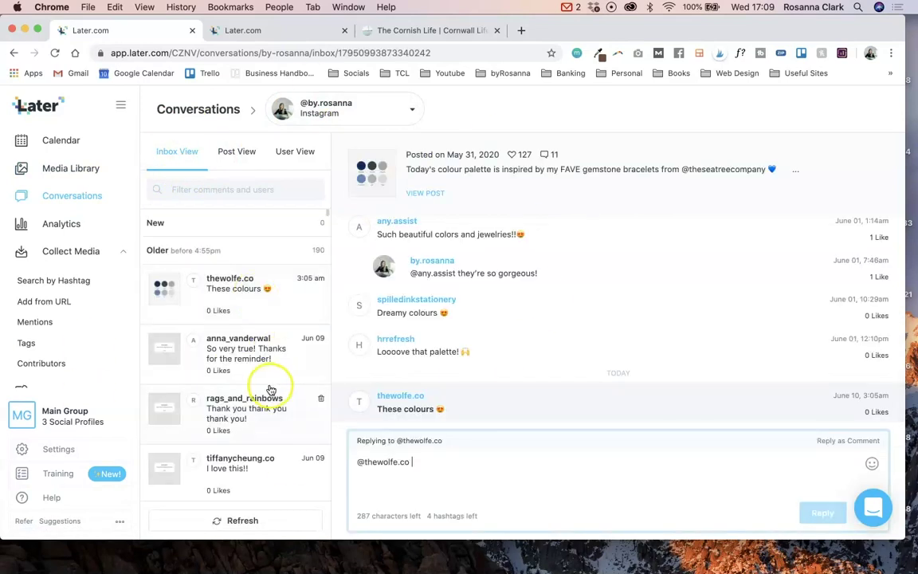
scroll(271, 388, down, 15)
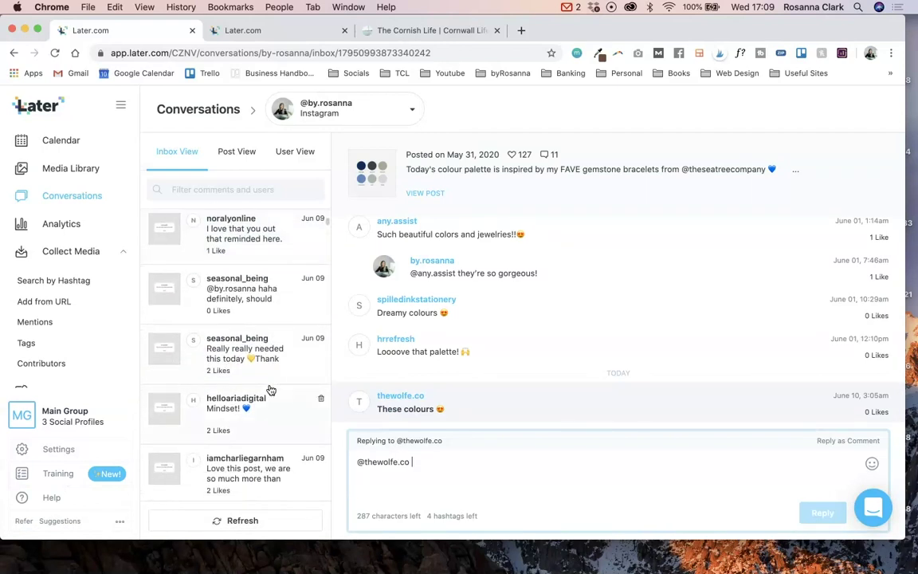
scroll(271, 389, up, 15)
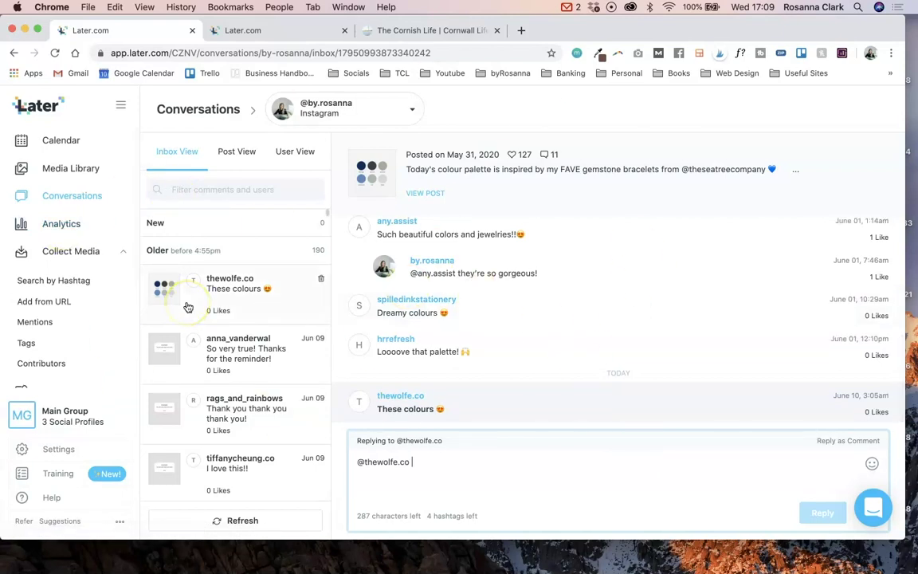
Review the profile summary and the 7-day followers, impressions and reach charts in the Analytics overview
click(70, 226)
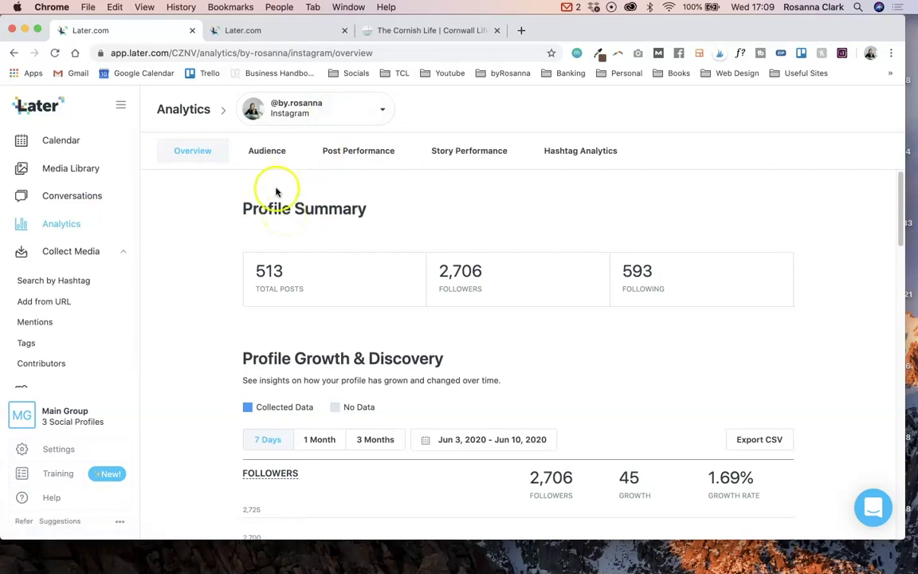
scroll(310, 265, down, 3)
scroll(227, 335, down, 10)
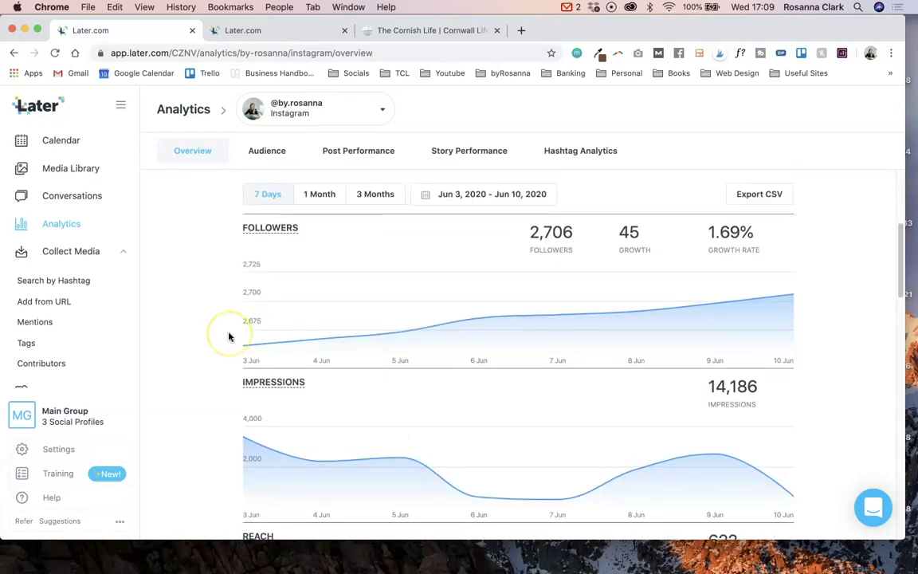
scroll(229, 336, down, 10)
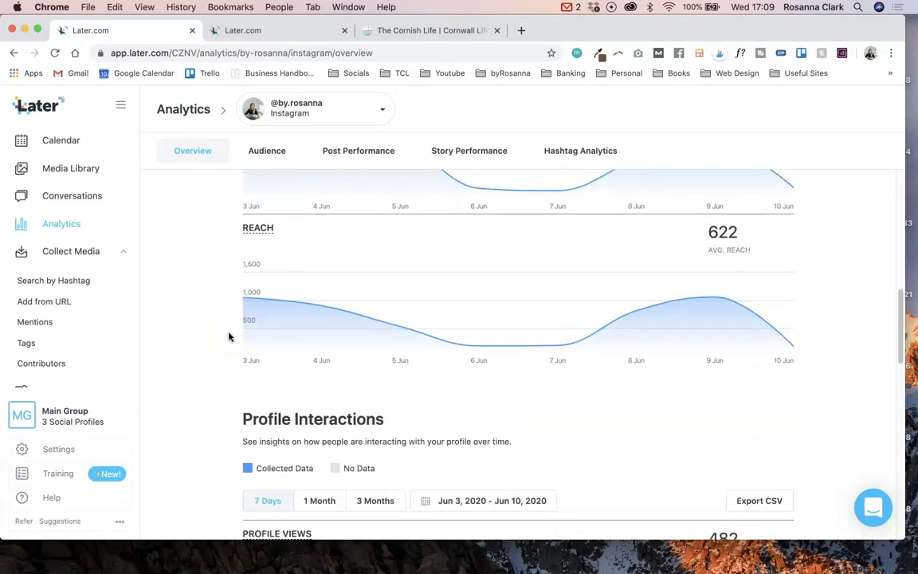
scroll(229, 337, up, 10)
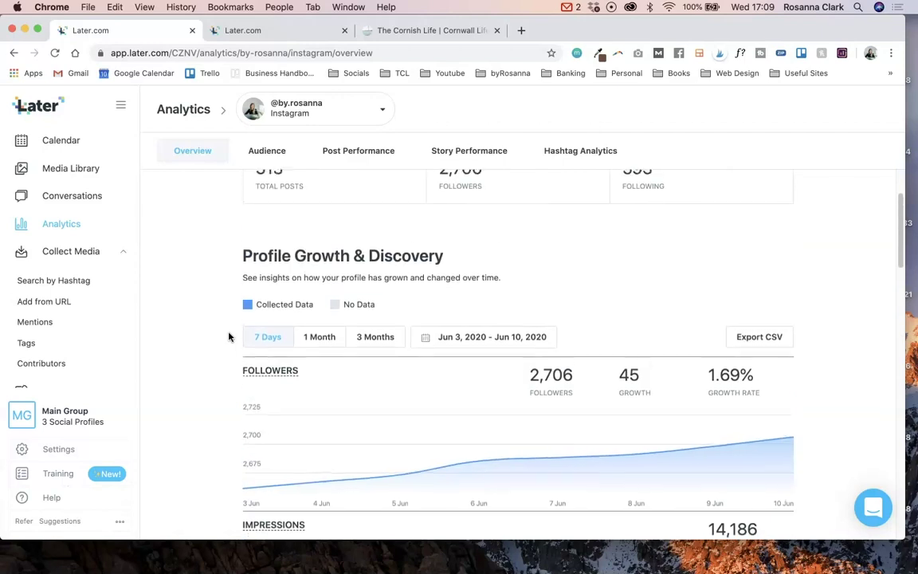
Examine the audience analytics: followers' online activity, gender and age demographics, and top countries, cities and languages
click(263, 149)
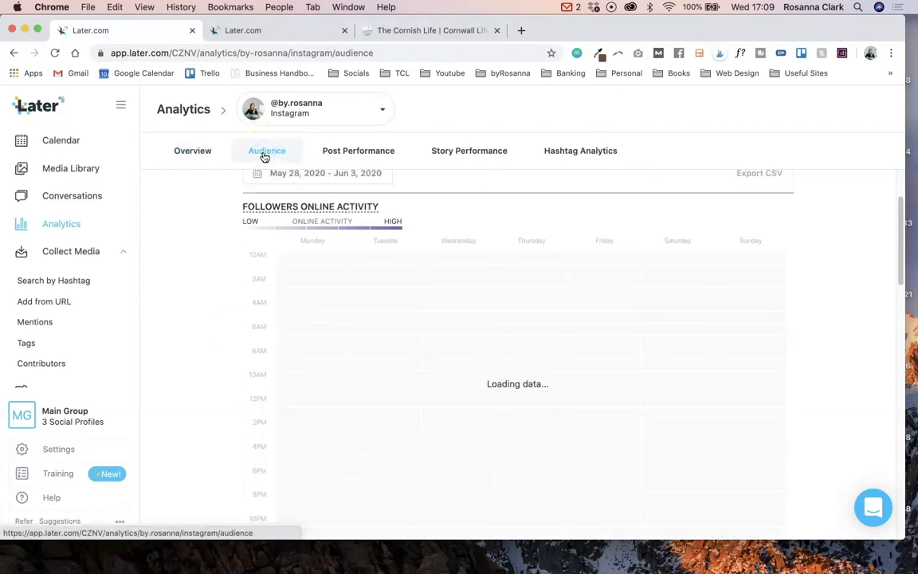
scroll(211, 365, down, 1)
mouse_move(610, 327)
scroll(586, 420, down, 2)
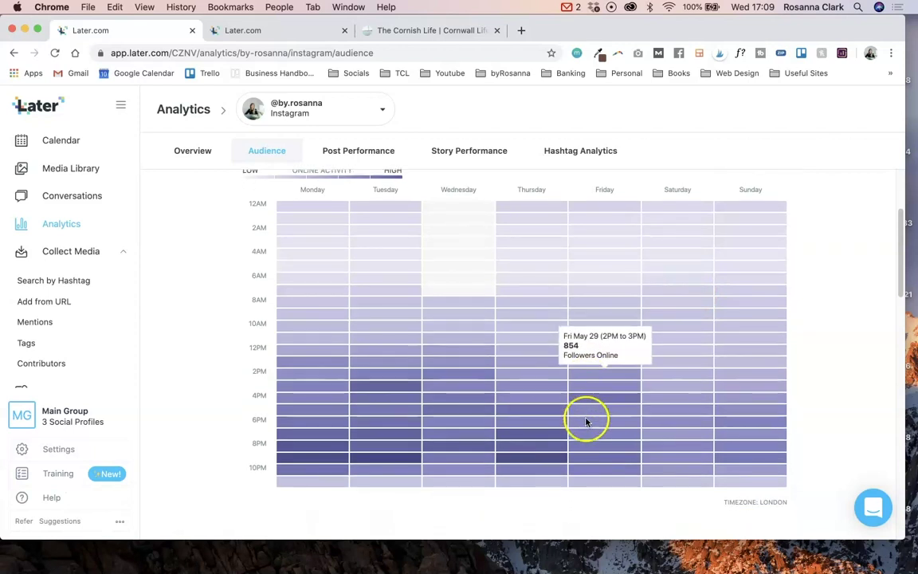
scroll(391, 414, down, 6)
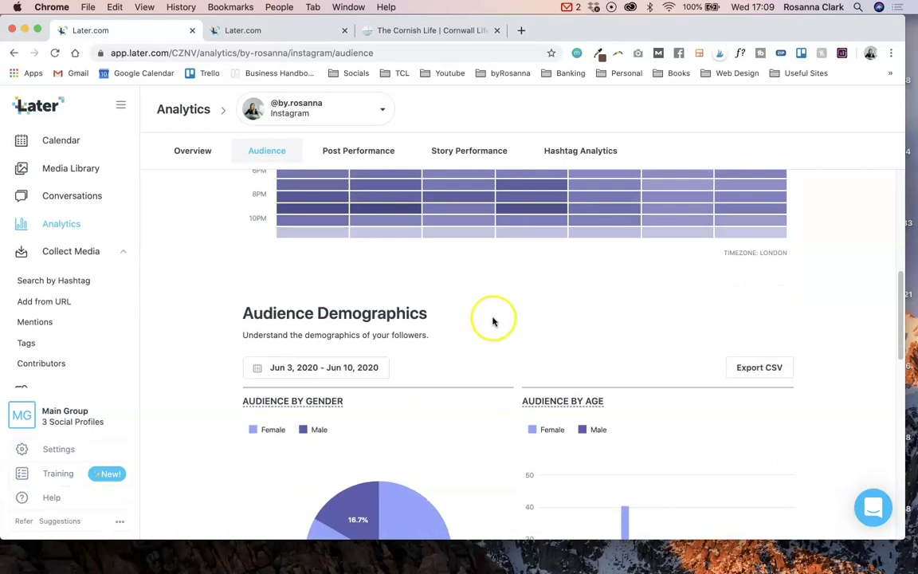
scroll(494, 322, down, 7)
scroll(493, 321, up, 3)
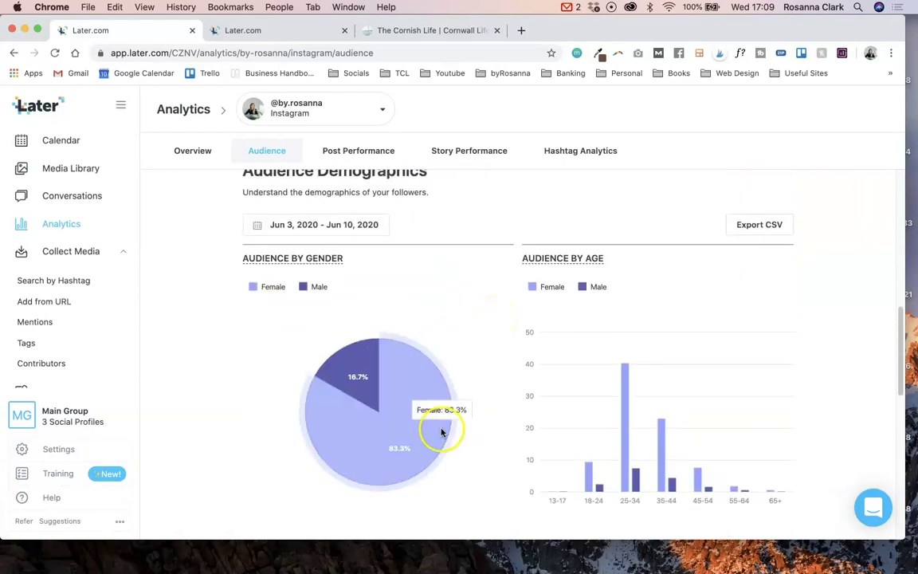
scroll(441, 430, down, 10)
scroll(358, 390, down, 3)
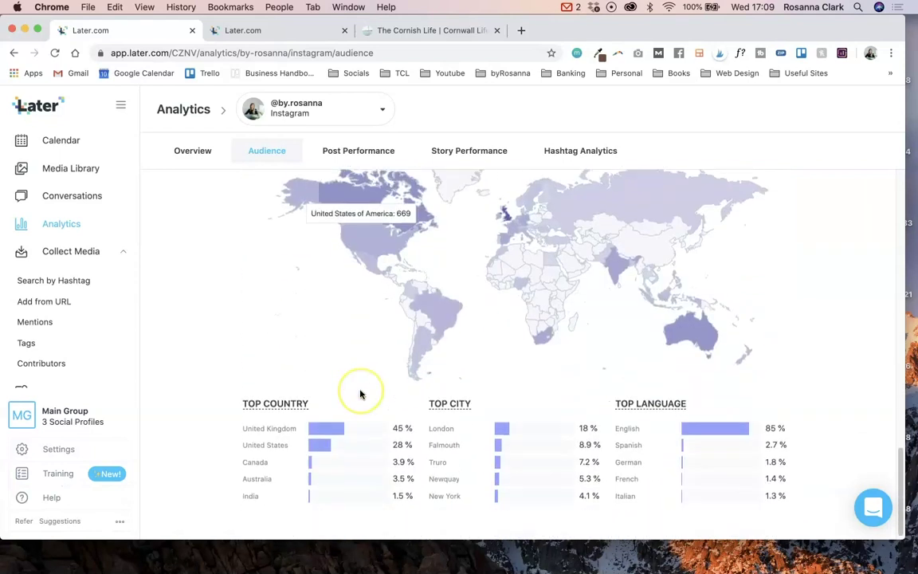
scroll(361, 394, up, 20)
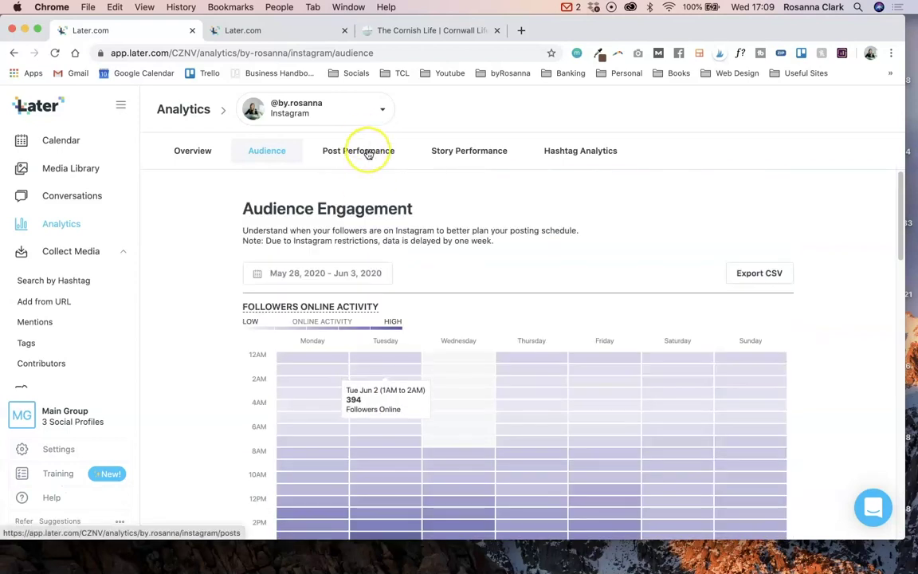
Open the post performance analytics and sort the posts by impressions from highest to lowest
click(368, 154)
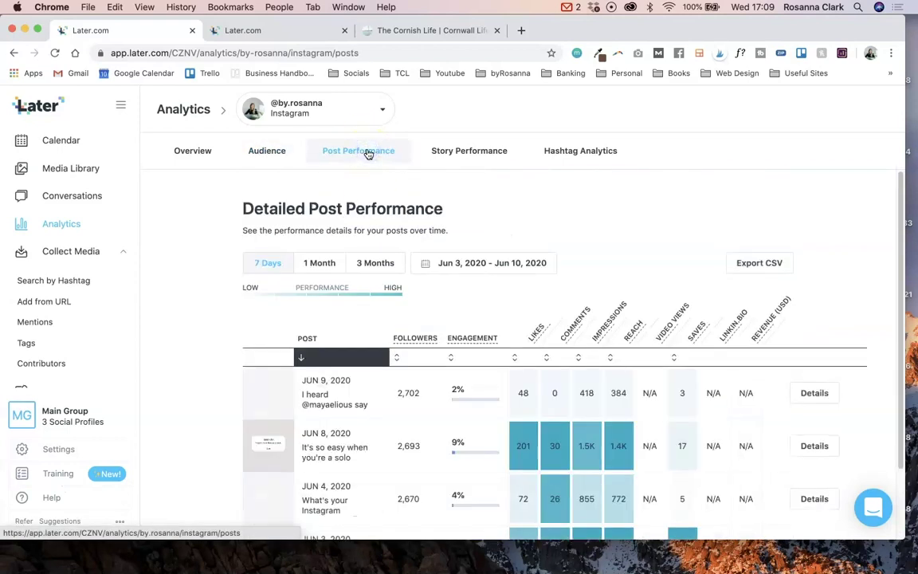
scroll(525, 275, down, 1)
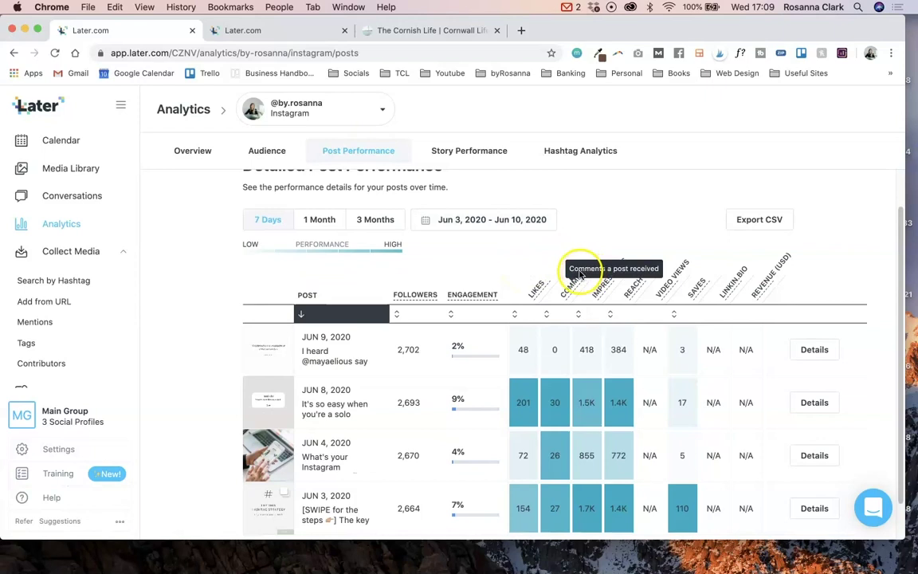
scroll(223, 312, down, 1)
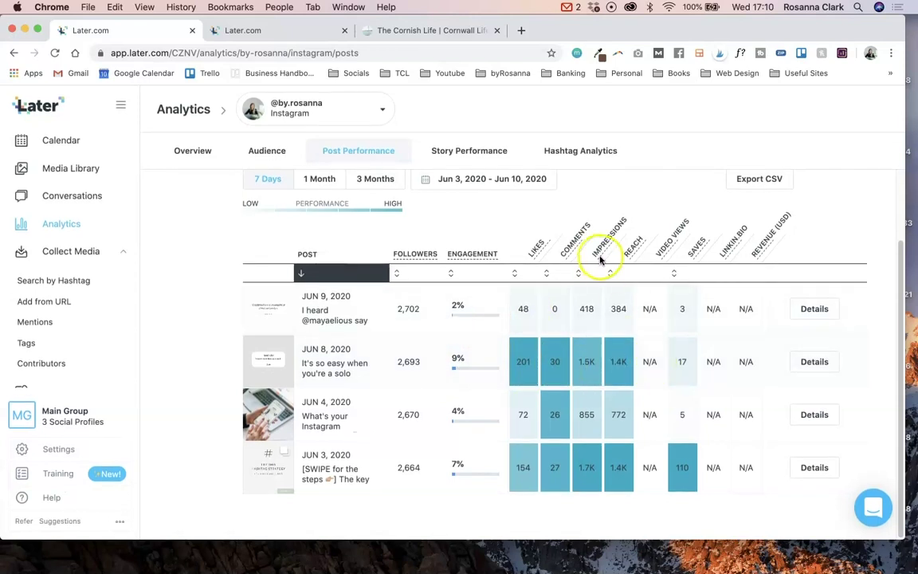
click(579, 273)
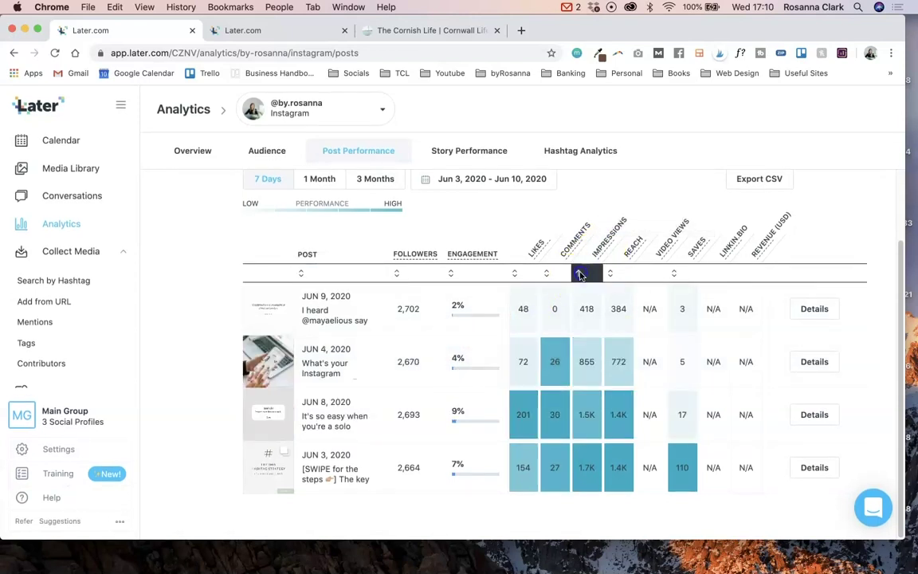
click(579, 273)
scroll(410, 255, up, 3)
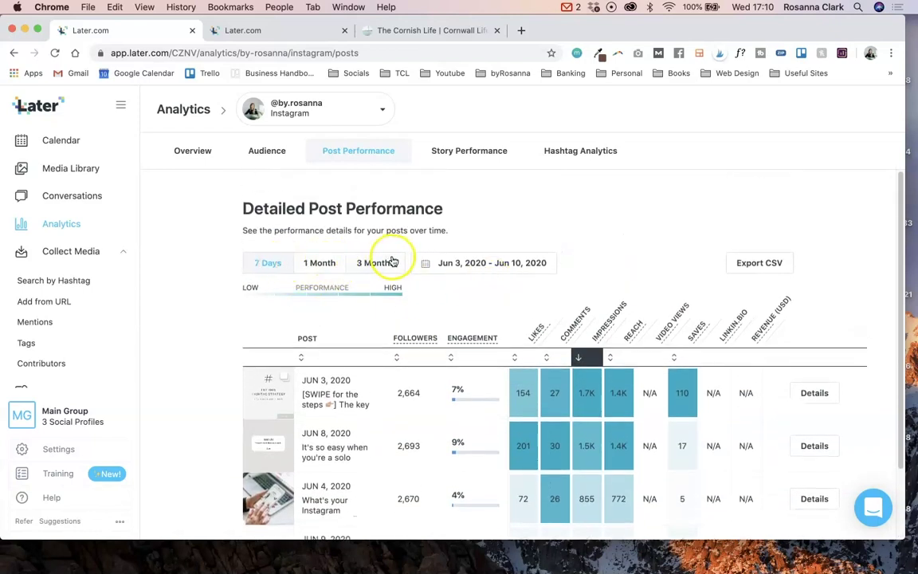
scroll(586, 269, down, 2)
scroll(583, 272, up, 2)
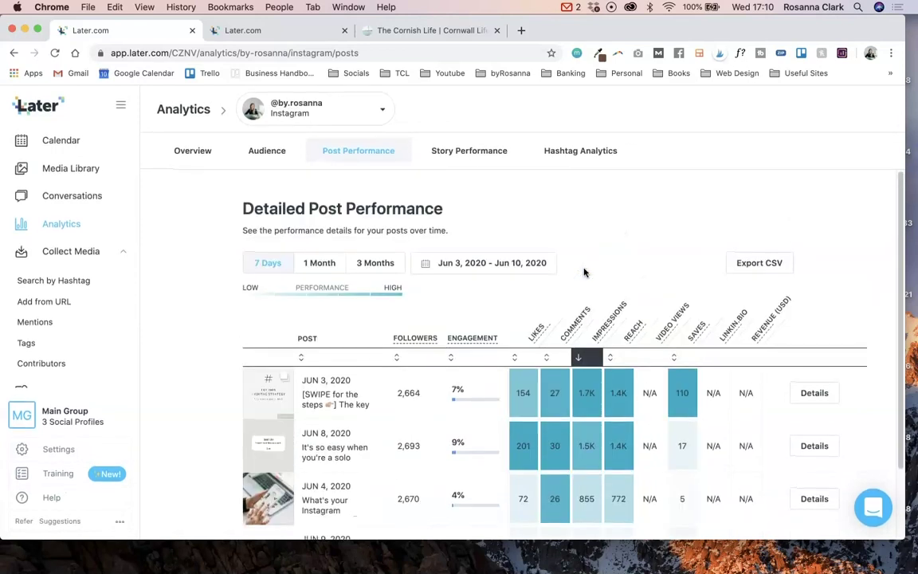
Review the detailed story performance table for the last 7 days
click(478, 151)
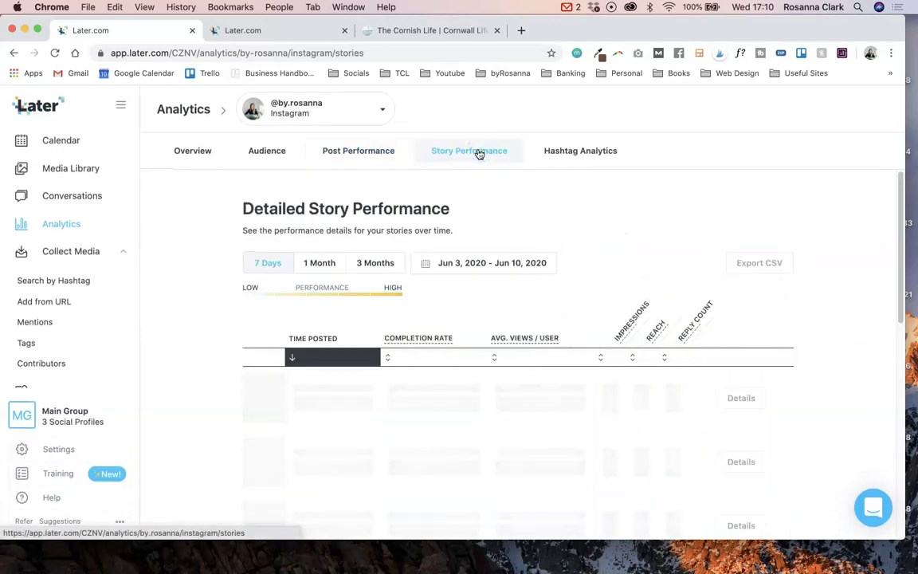
scroll(472, 327, down, 3)
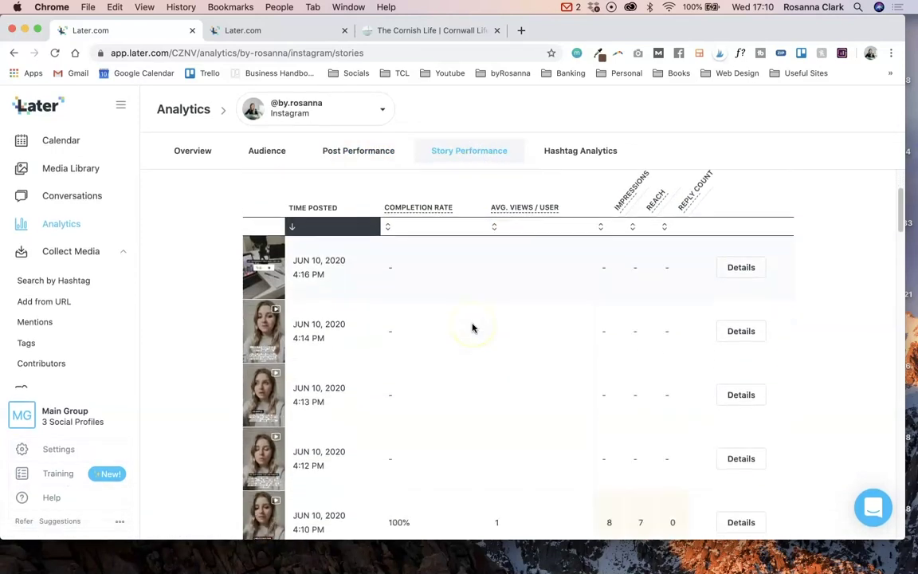
scroll(471, 328, up, 3)
Return to the detailed post performance table and look over its post metrics again
click(361, 152)
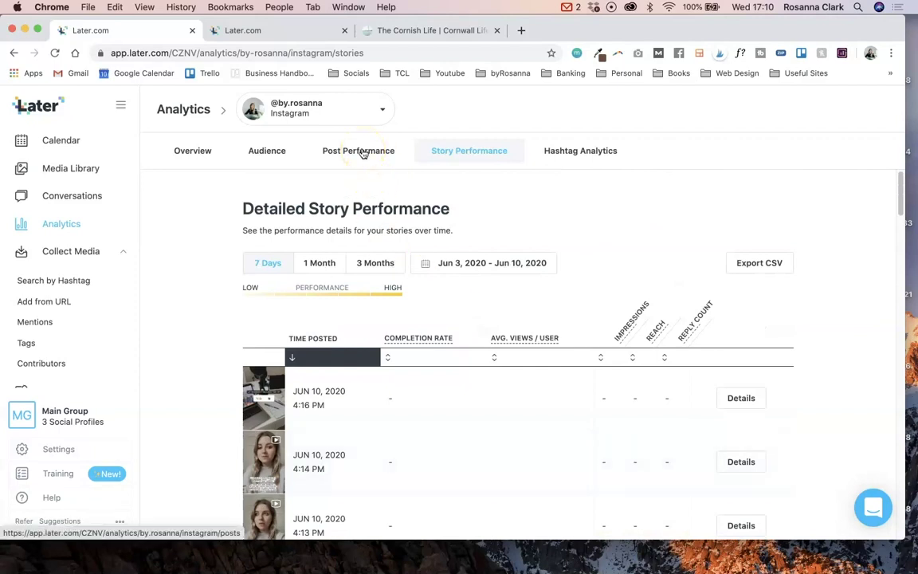
click(349, 148)
scroll(501, 377, down, 2)
scroll(500, 378, up, 2)
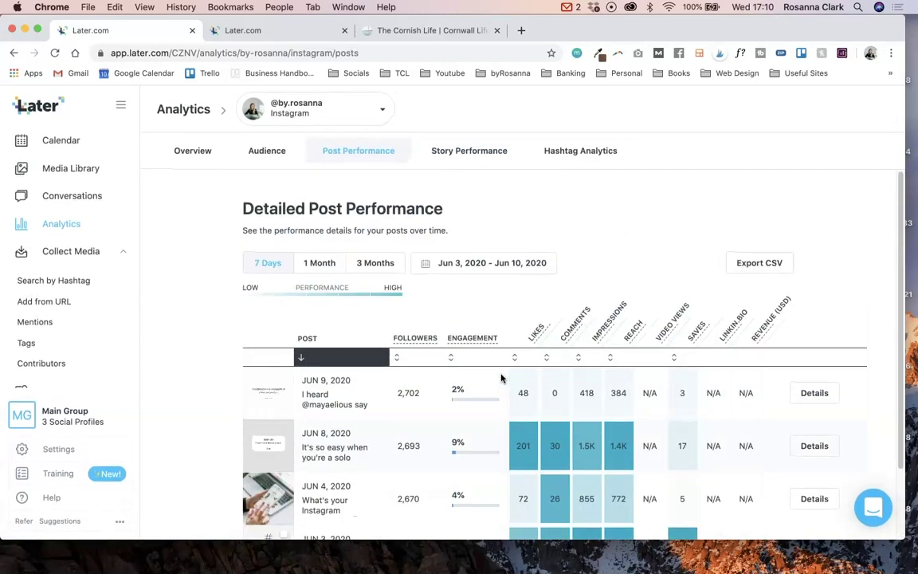
Open the hashtag analytics and sort the detailed hashtag table by median comments from highest to lowest
click(577, 153)
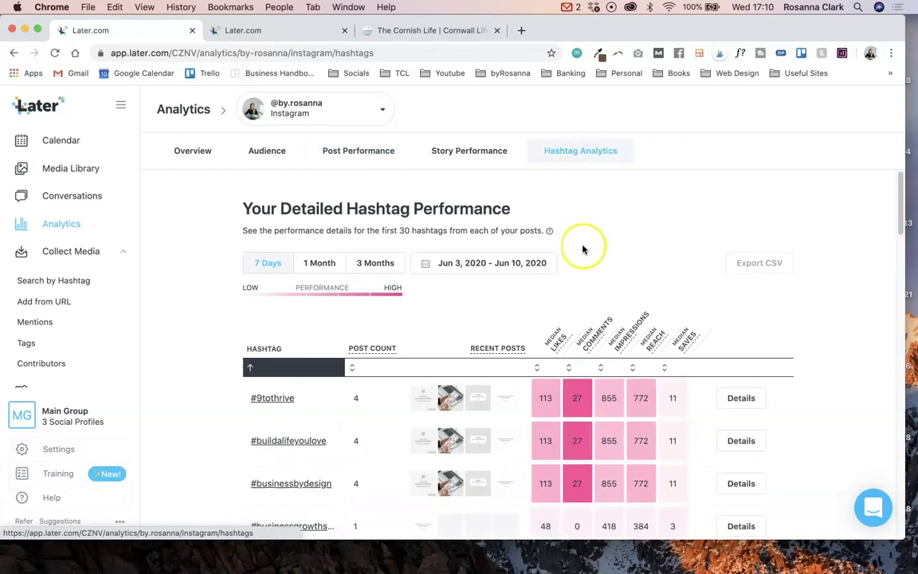
scroll(583, 250, down, 1)
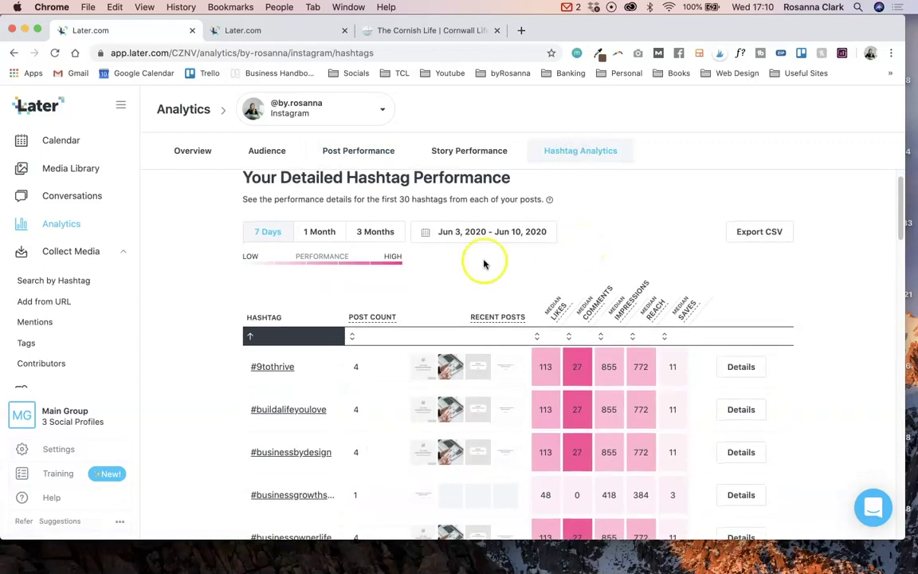
scroll(486, 261, up, 1)
mouse_move(581, 379)
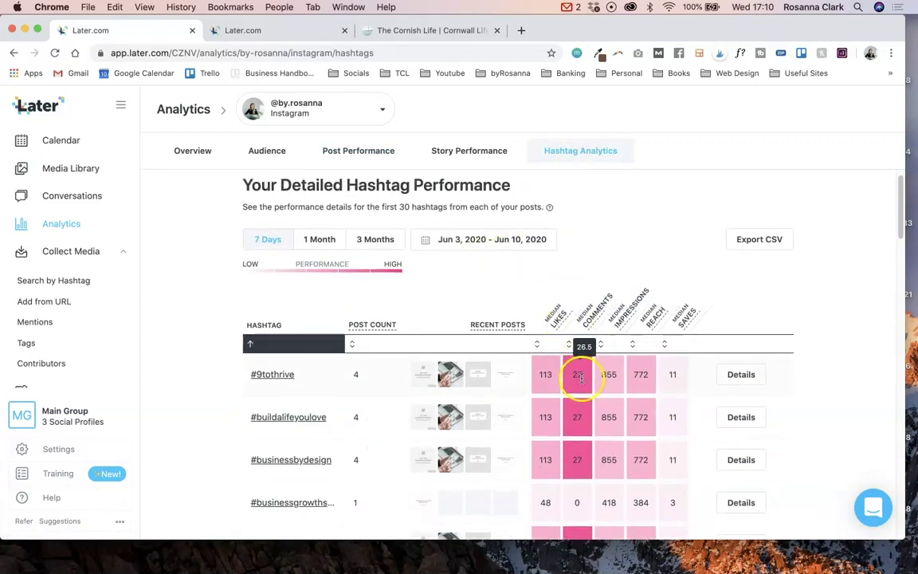
scroll(576, 341, down, 1)
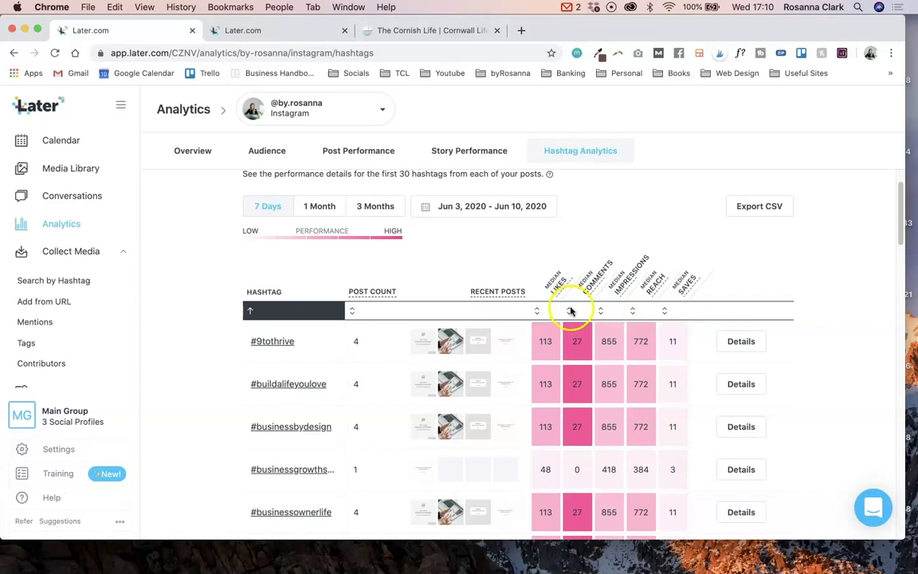
click(569, 311)
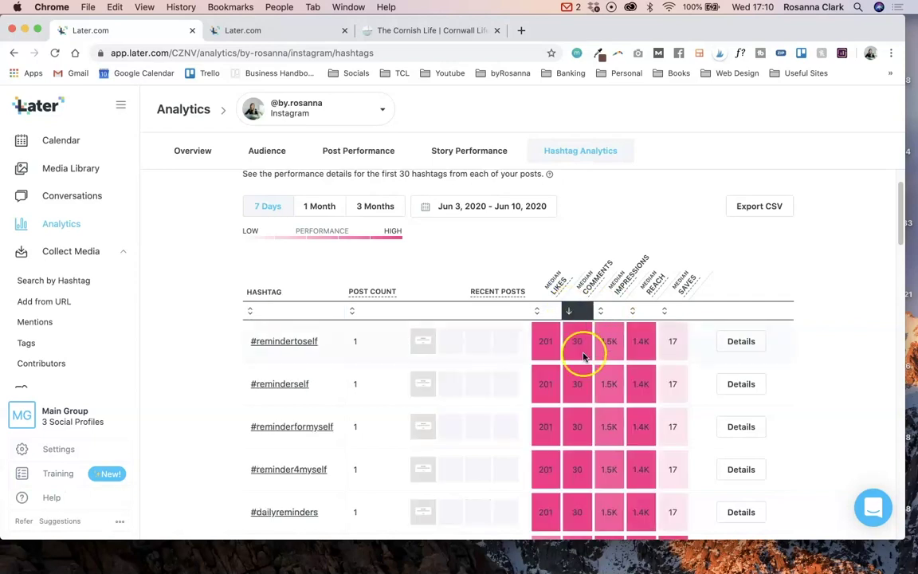
Examine the sorted hashtag table, comparing post counts, recent posts, and median likes, comments, impressions, reach and saves
scroll(583, 356, down, 1)
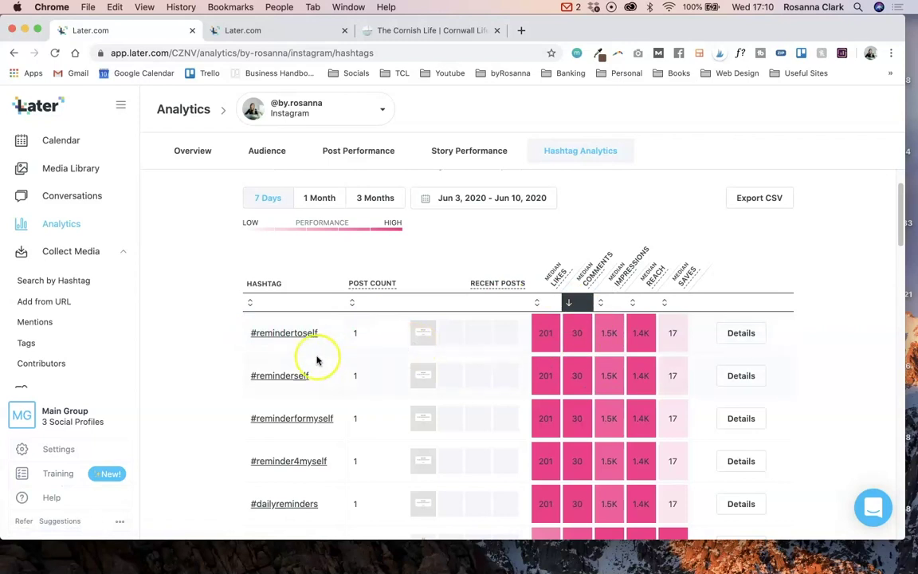
scroll(316, 360, down, 5)
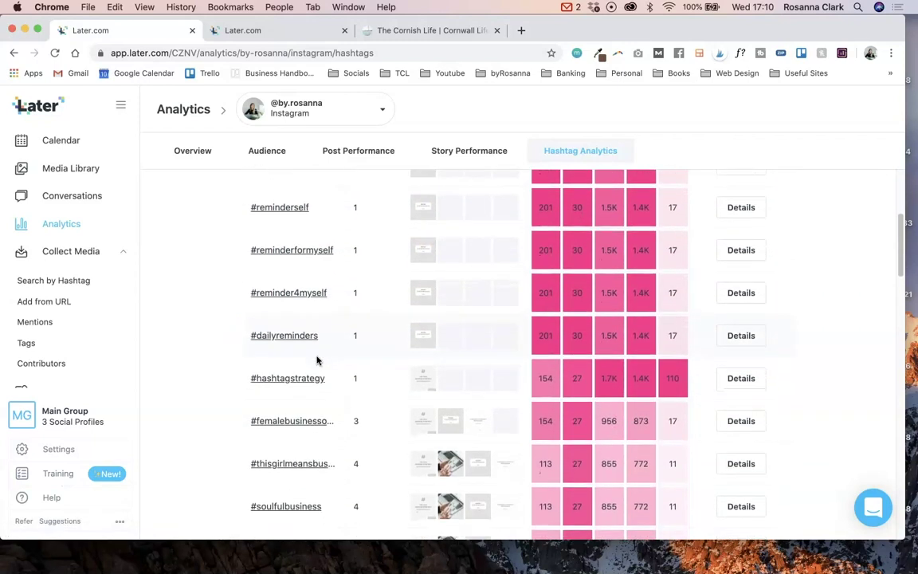
scroll(318, 357, up, 5)
scroll(692, 332, down, 3)
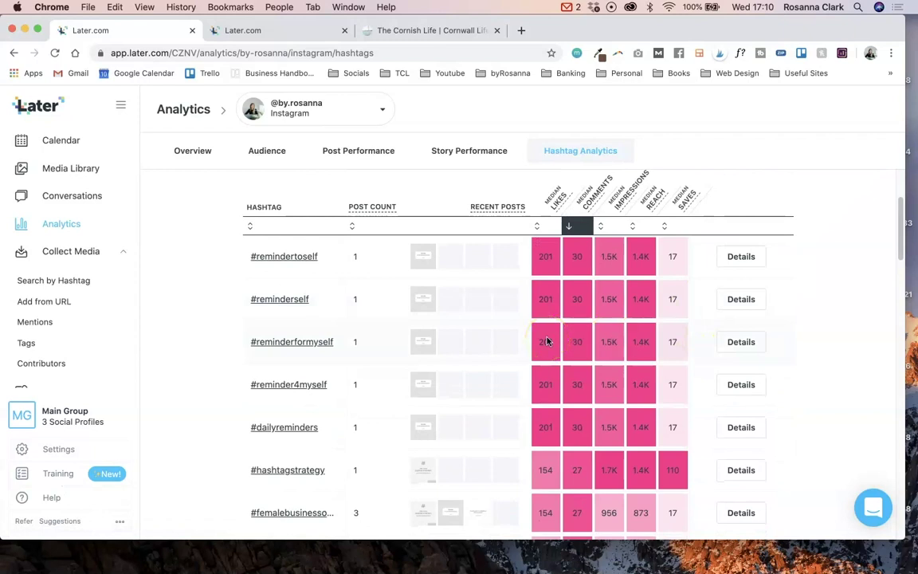
scroll(547, 341, up, 3)
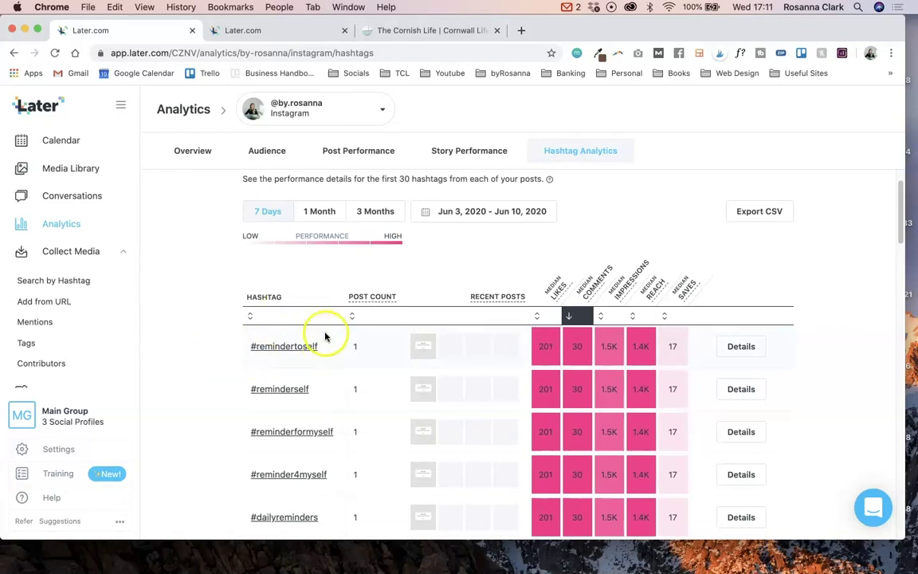
scroll(312, 377, down, 1)
scroll(343, 350, down, 1)
scroll(365, 382, down, 5)
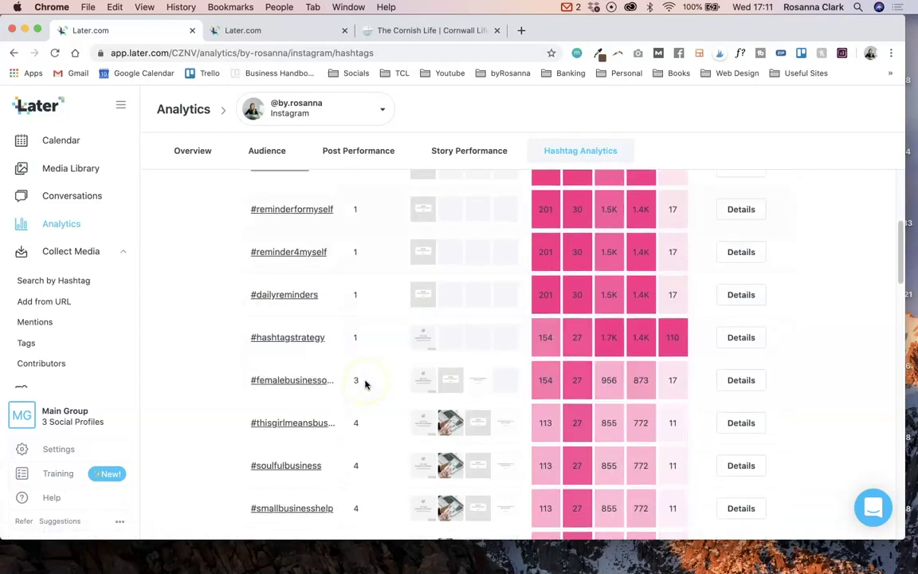
scroll(365, 385, down, 10)
scroll(365, 385, up, 20)
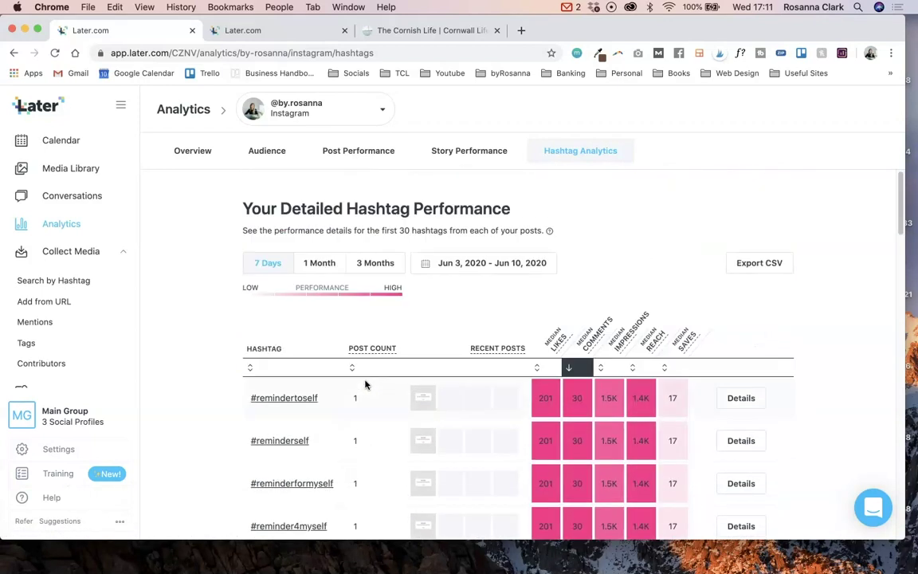
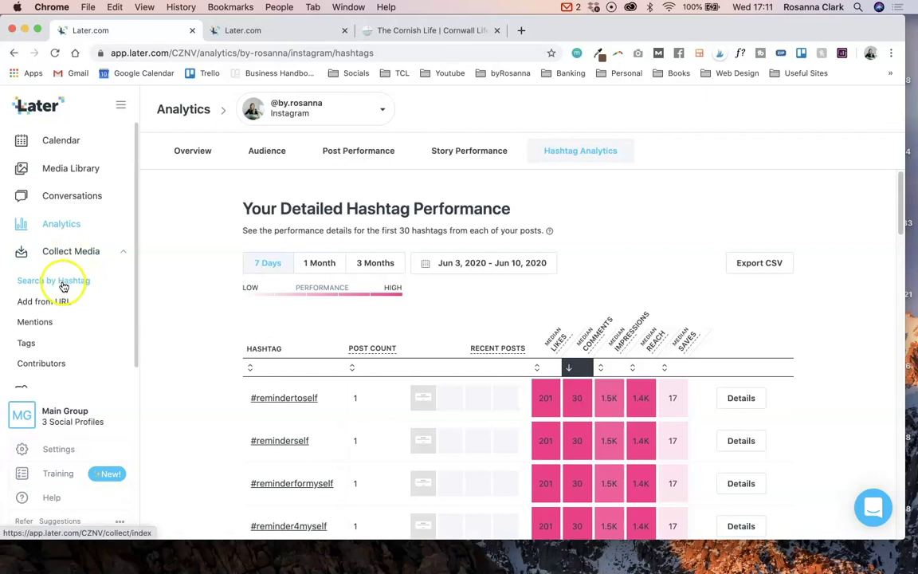
Open the hashtag search for collecting media and search Instagram posts for the hashtag "freelancer"
click(229, 190)
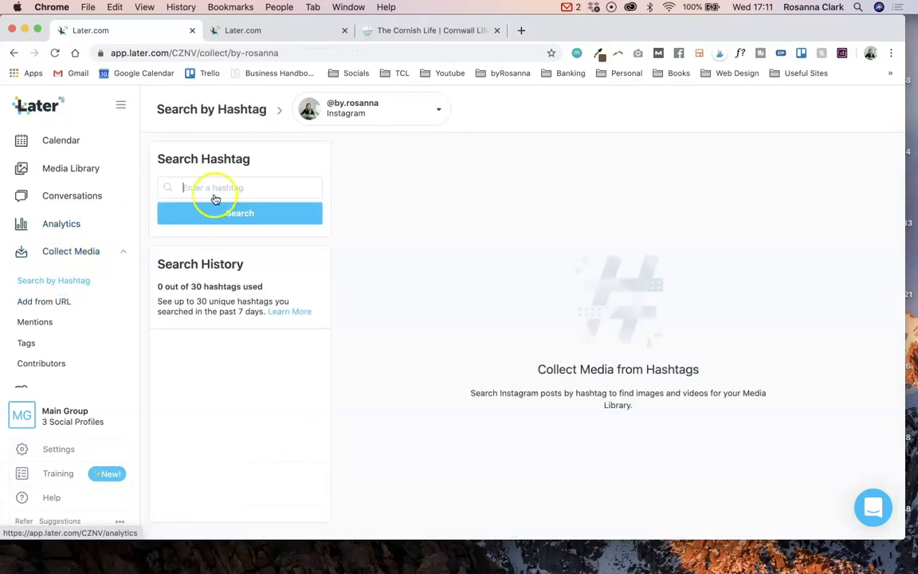
click(235, 187)
text(freelancer)
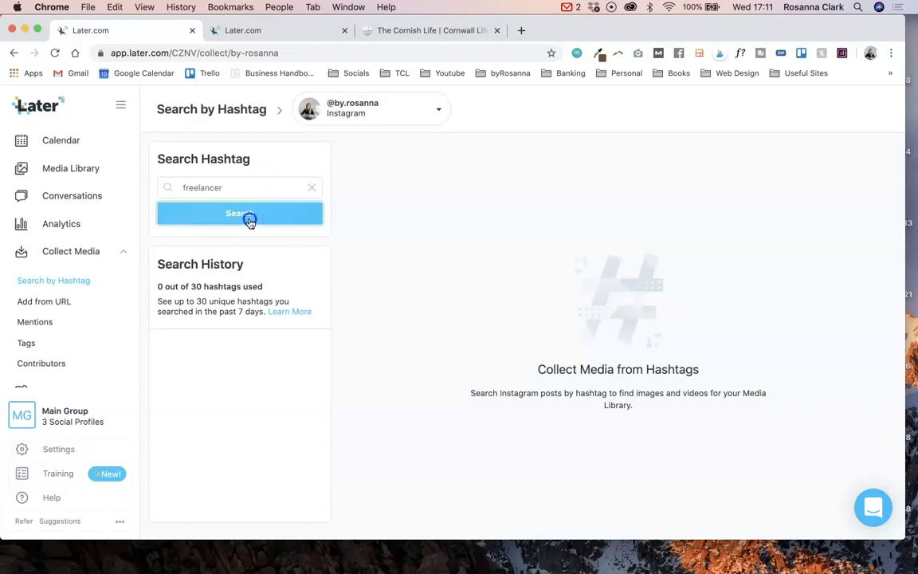
click(248, 219)
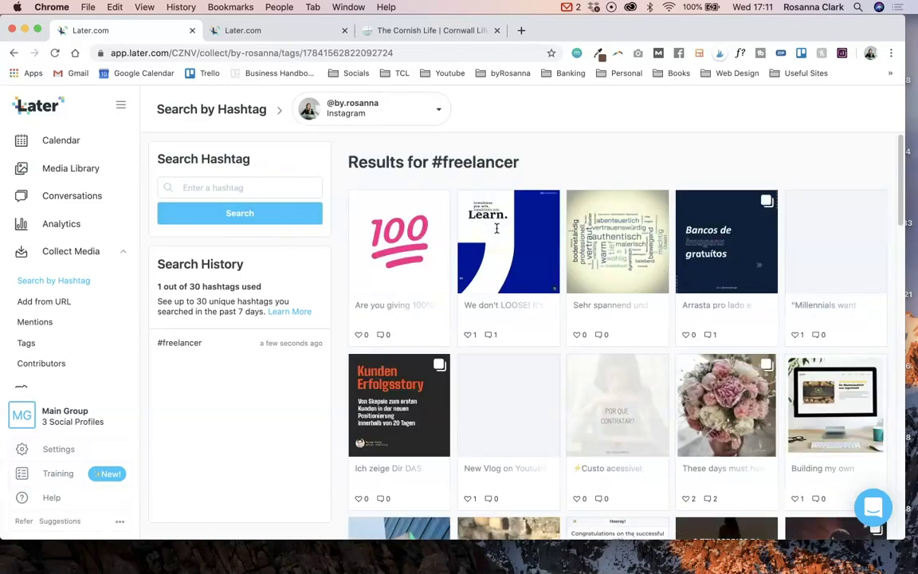
Browse the #freelancer results, view the details of the peony vase post and close its preview
scroll(470, 322, down, 1)
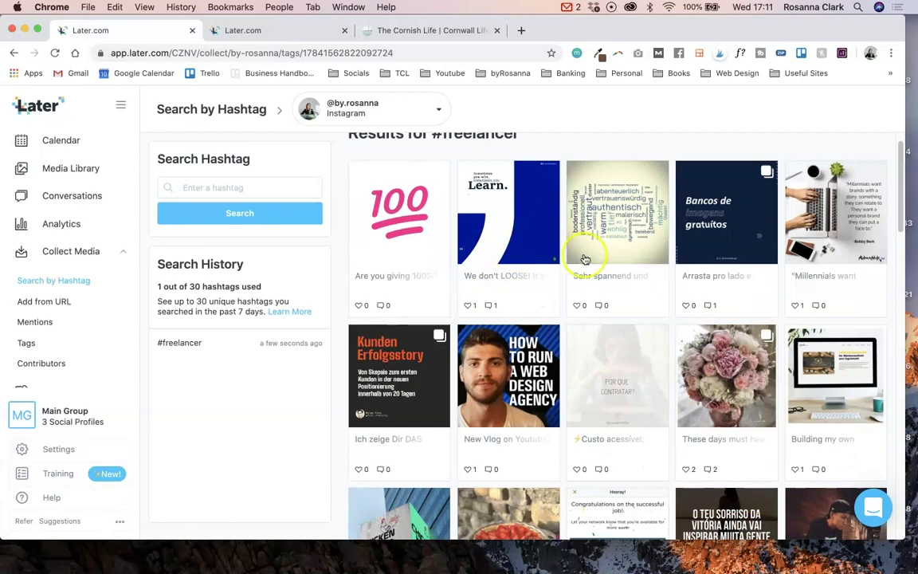
scroll(586, 258, down, 2)
click(724, 297)
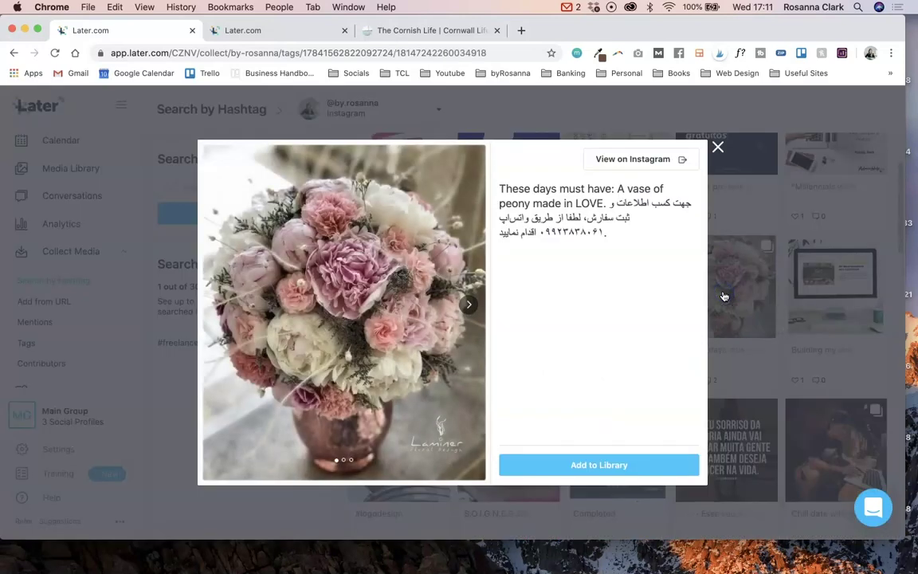
click(717, 147)
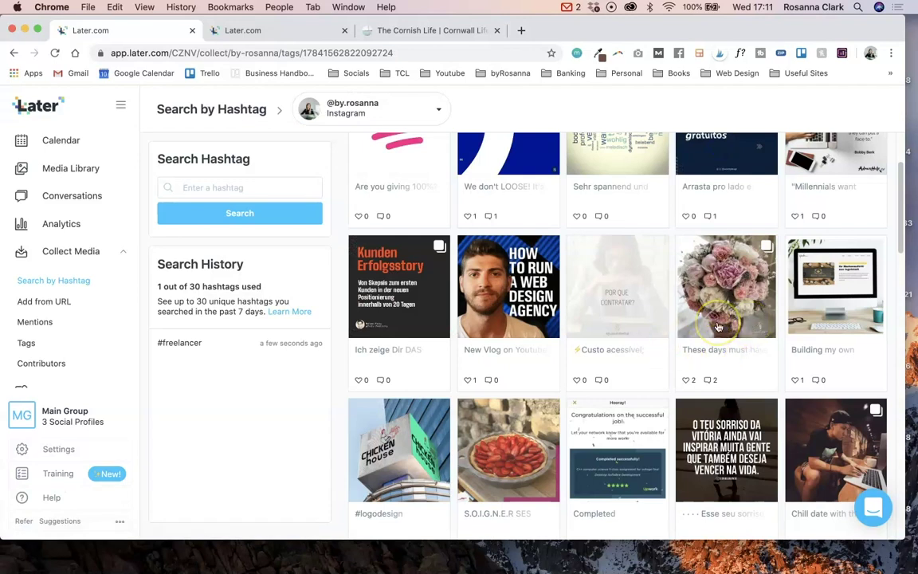
scroll(729, 327, down, 3)
scroll(718, 327, up, 5)
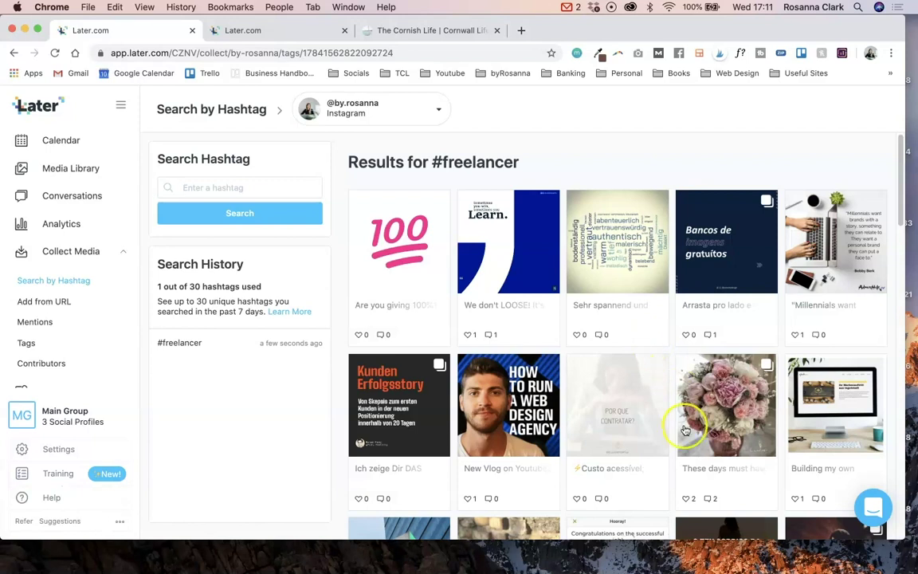
click(706, 467)
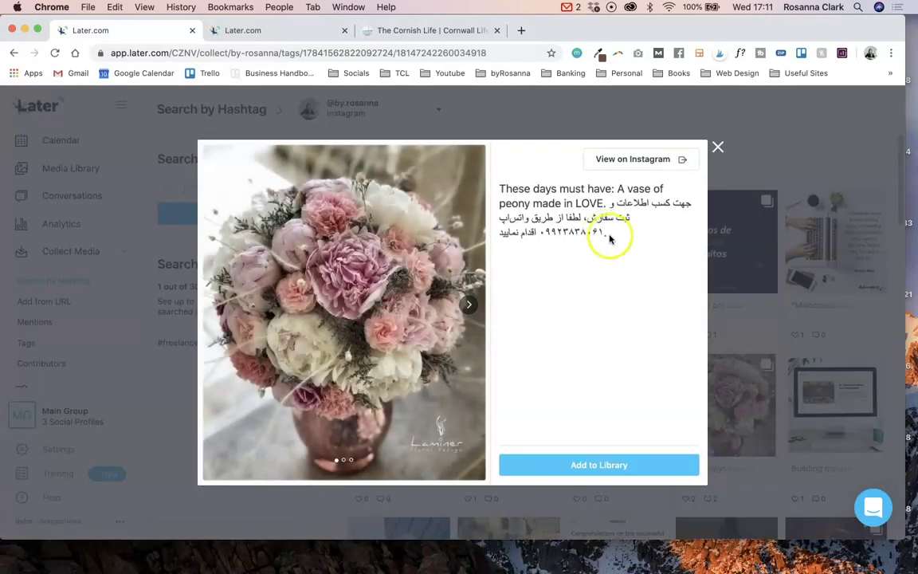
click(717, 147)
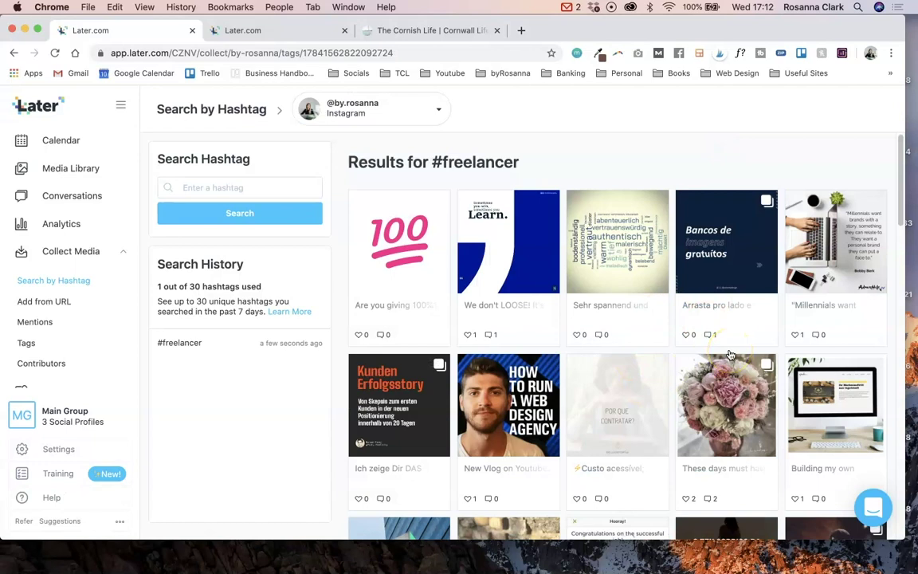
click(510, 315)
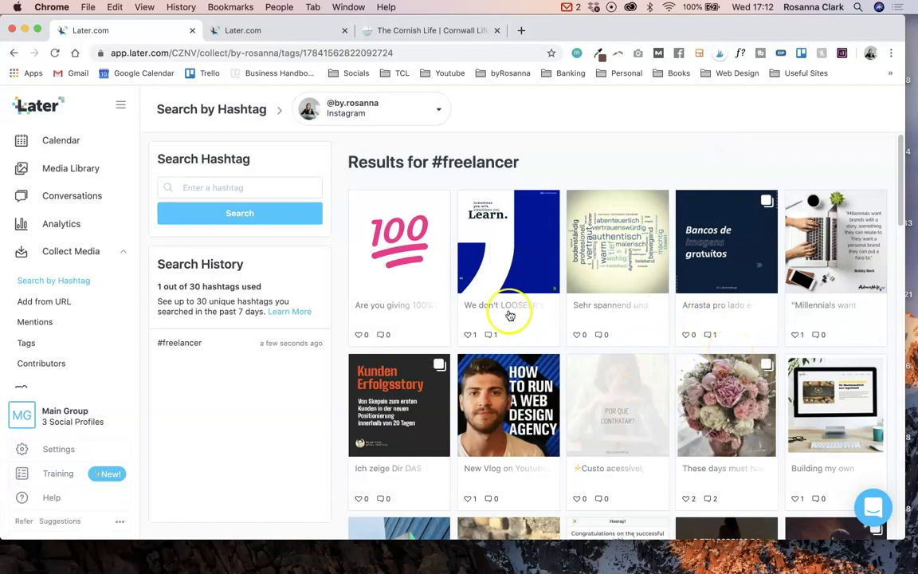
scroll(686, 359, down, 1)
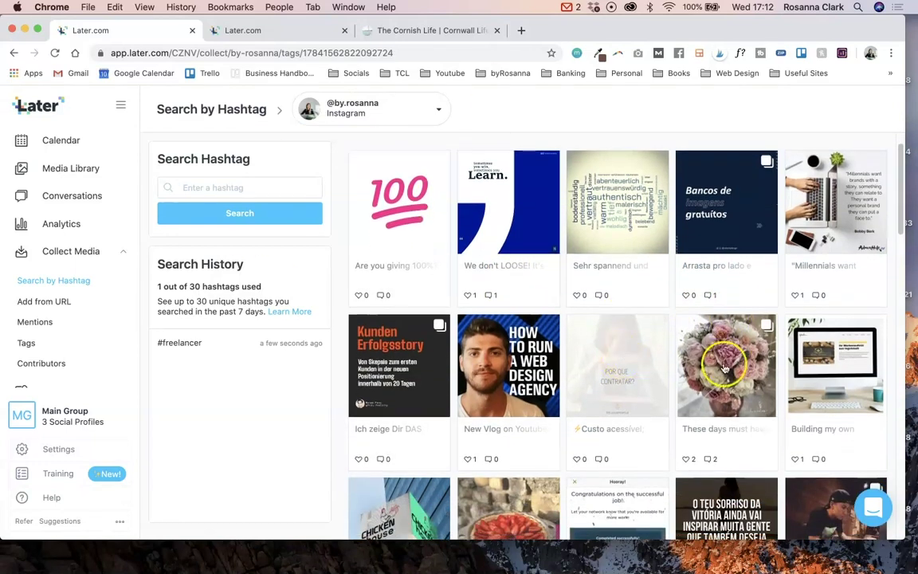
click(244, 235)
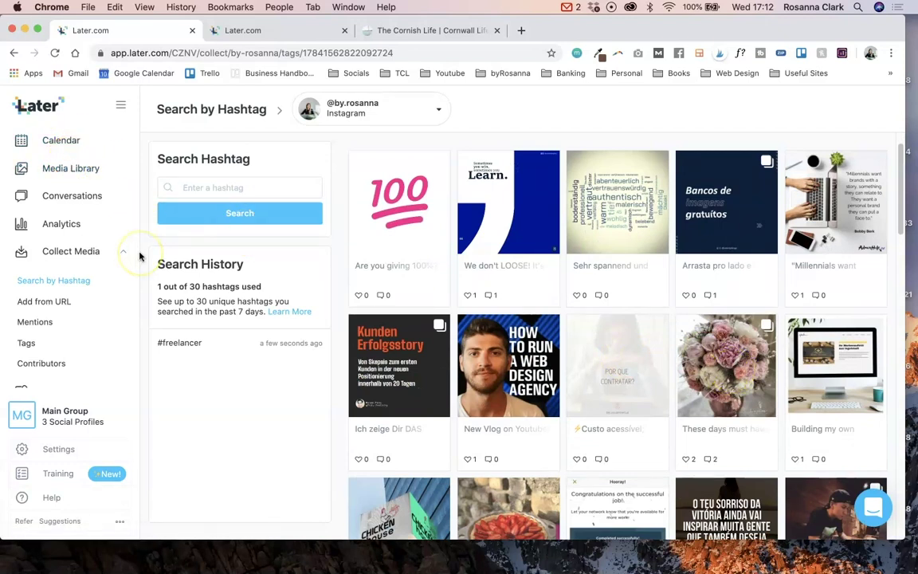
View the pages for collecting media from mentions and tags, and return to the #freelancer search results
click(35, 323)
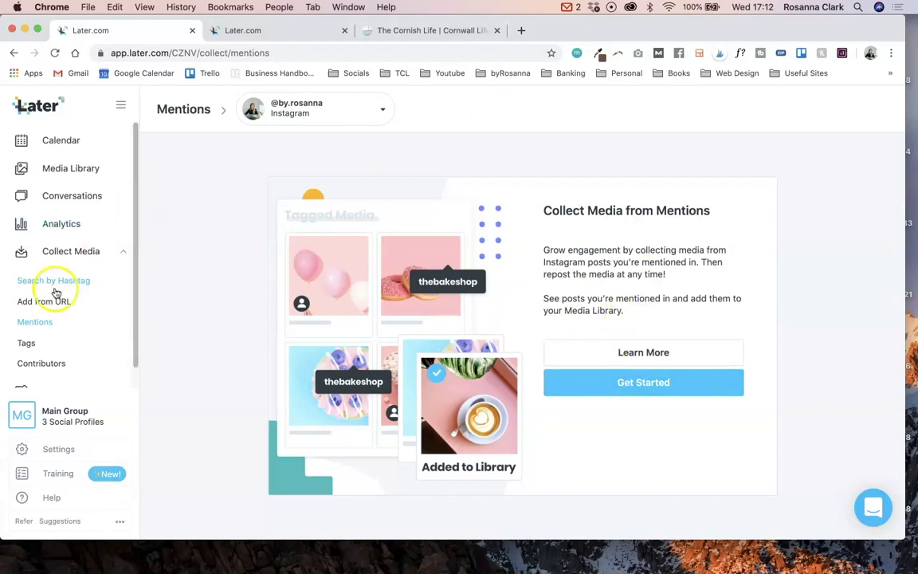
click(27, 344)
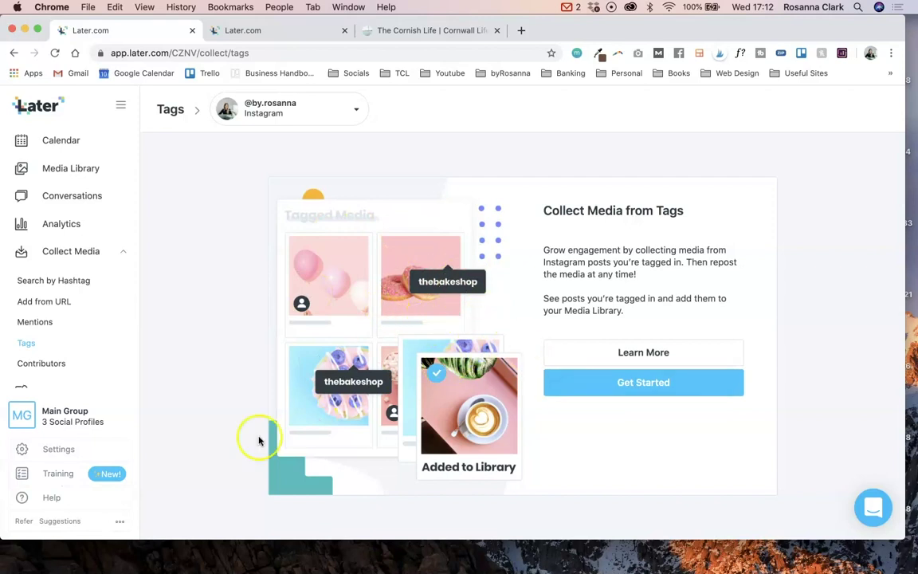
click(62, 281)
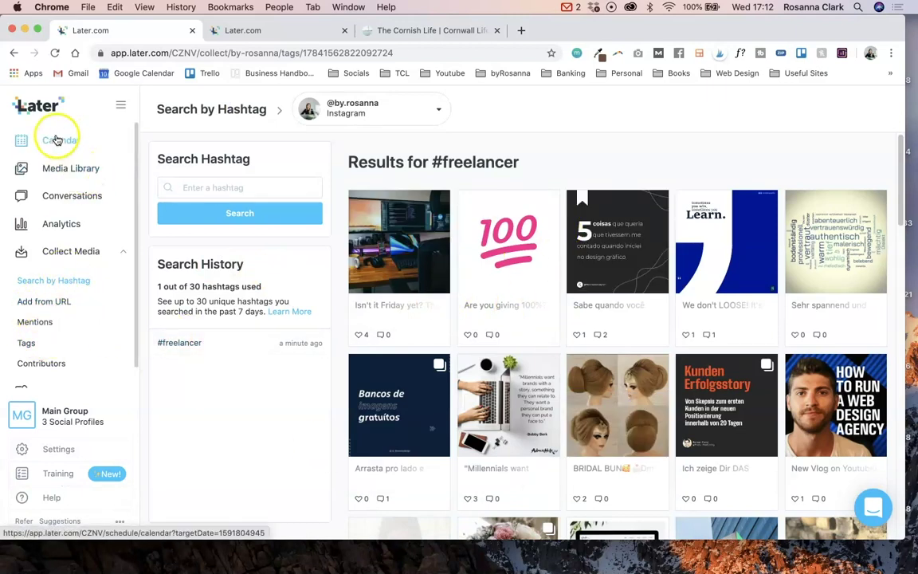
View the Contributors page and the page for collecting media from any URL
click(53, 363)
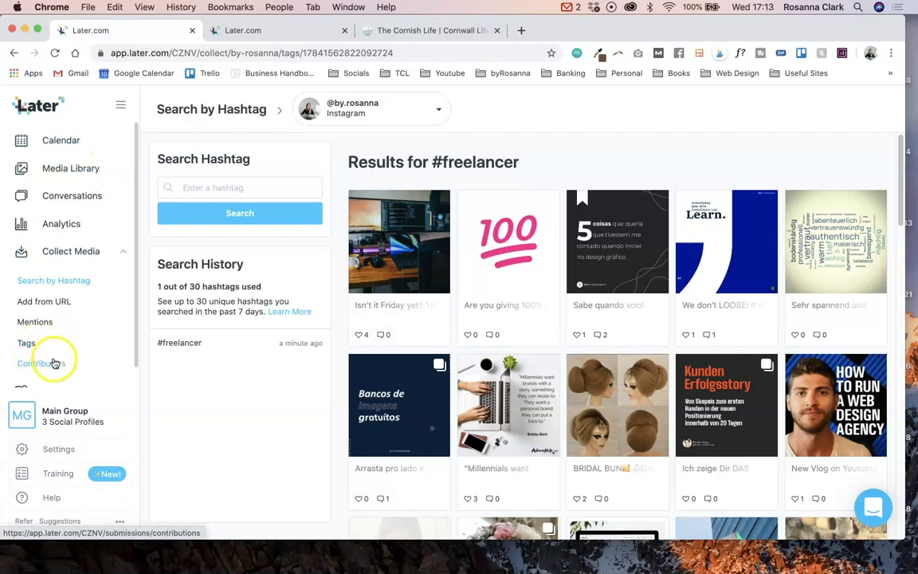
click(379, 392)
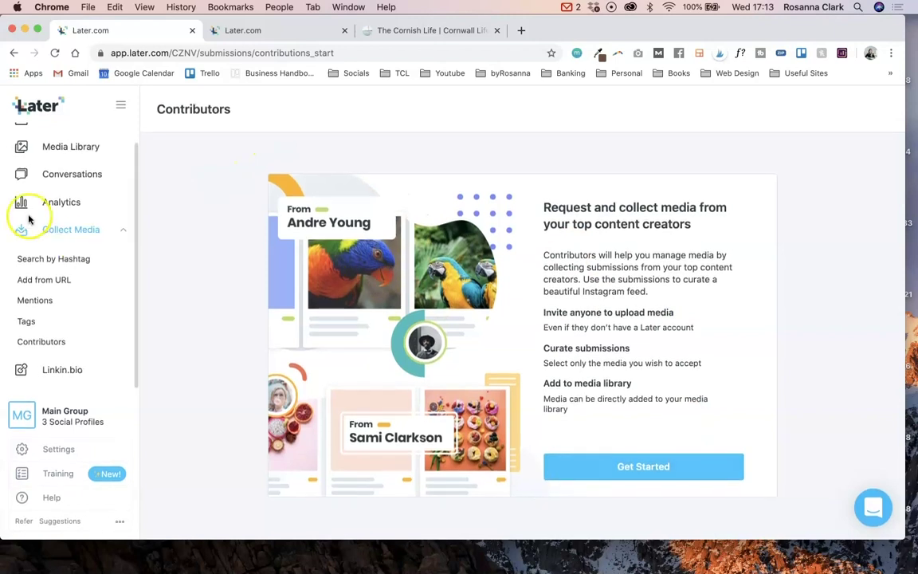
scroll(25, 214, up, 1)
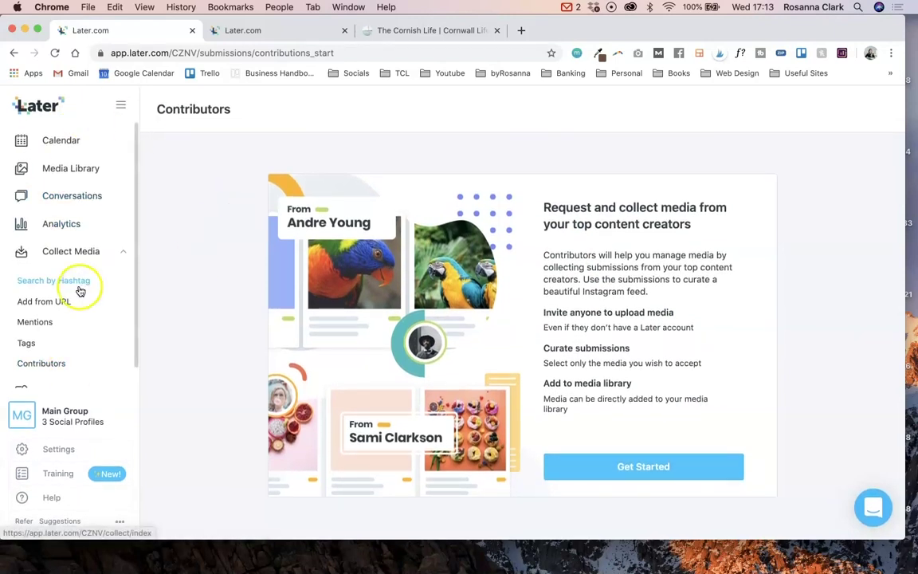
scroll(79, 283, down, 1)
click(49, 290)
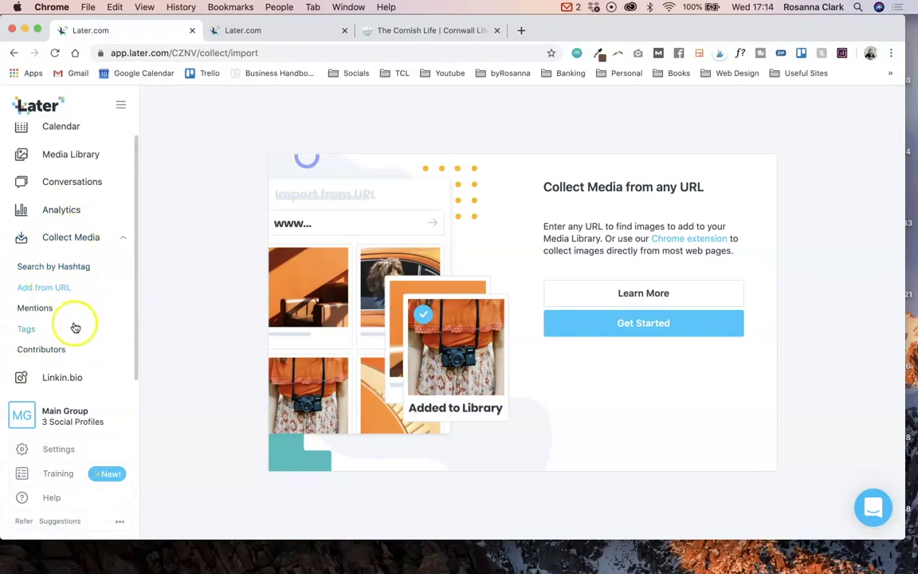
Switch to the already open Linkin.bio setup page, dismiss the feature update message and look over the website button settings
scroll(96, 385, down, 1)
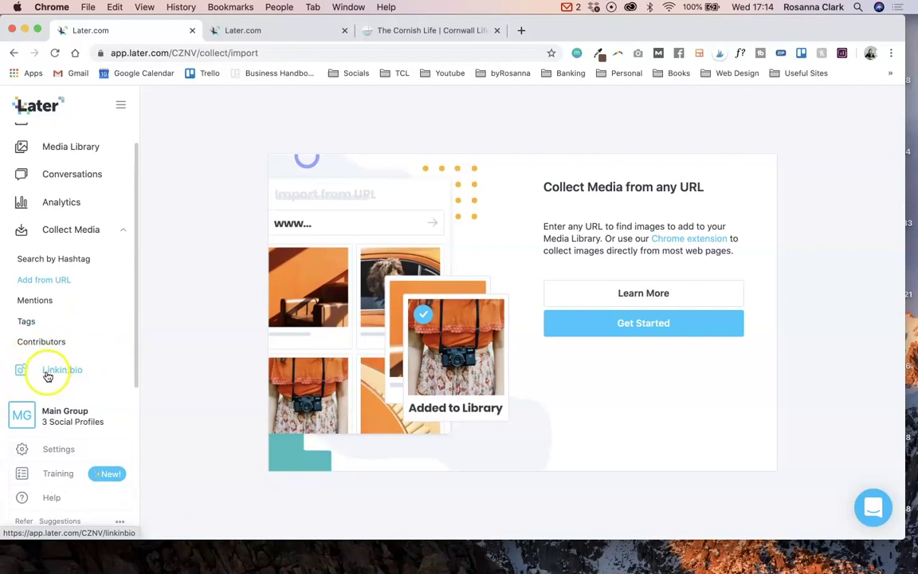
click(285, 32)
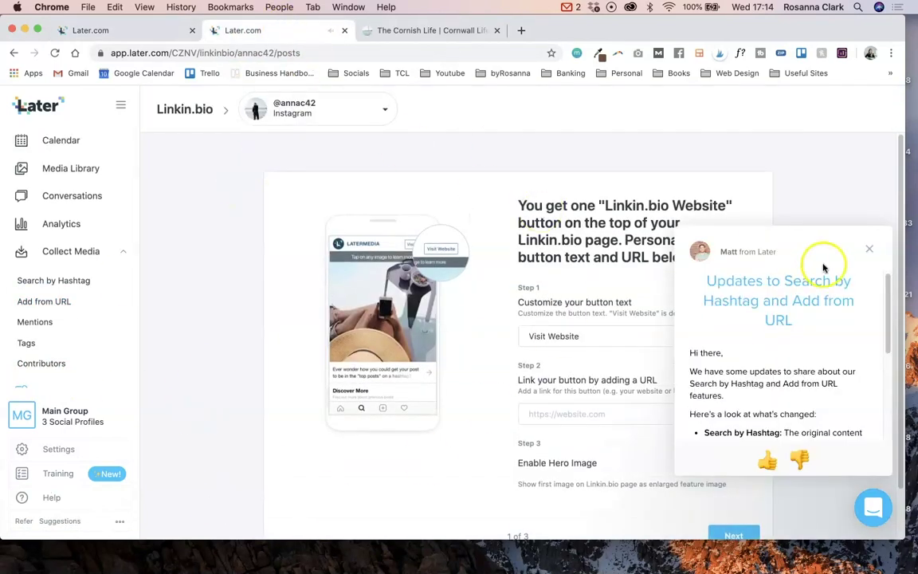
click(870, 249)
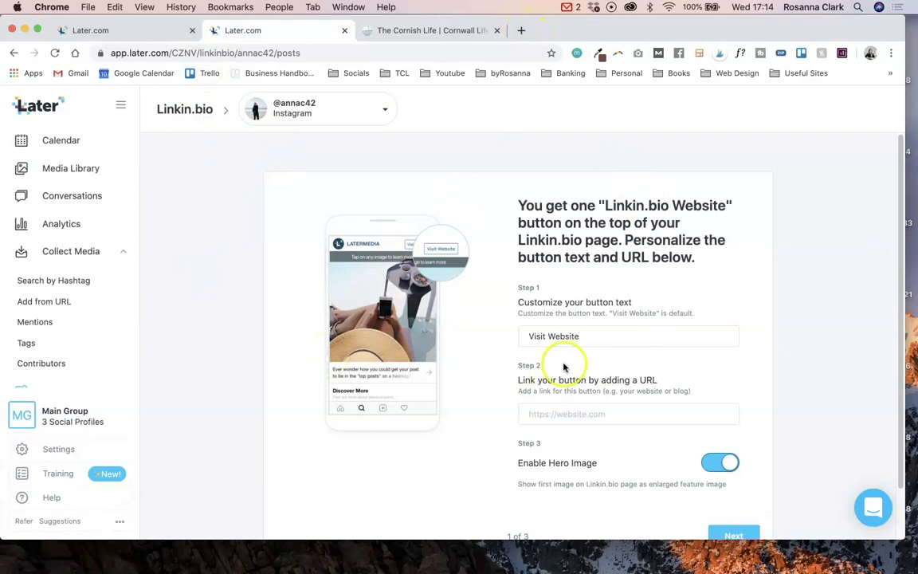
scroll(494, 441, down, 1)
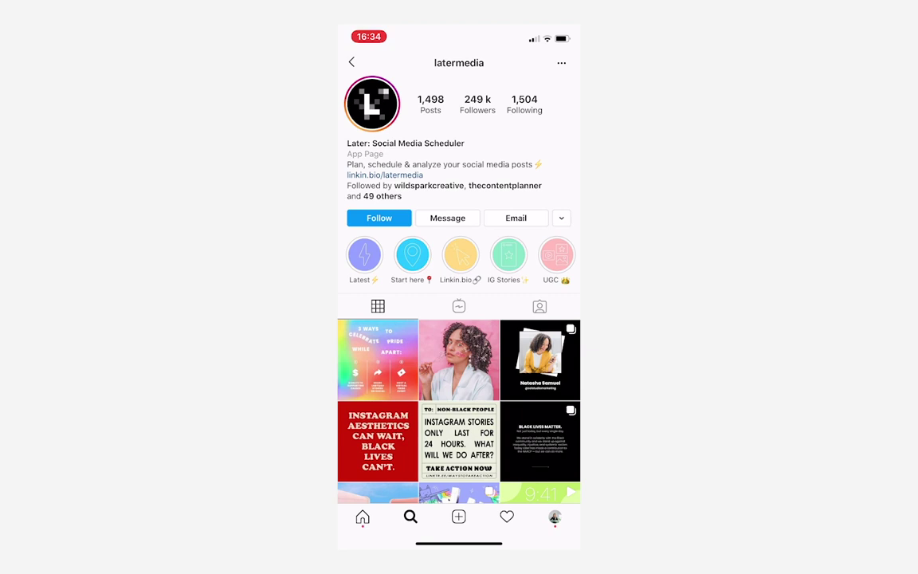
Open the Linkin.bio page from the latermedia profile, look over the linked TikTok comments article and return to the post grid
click(385, 174)
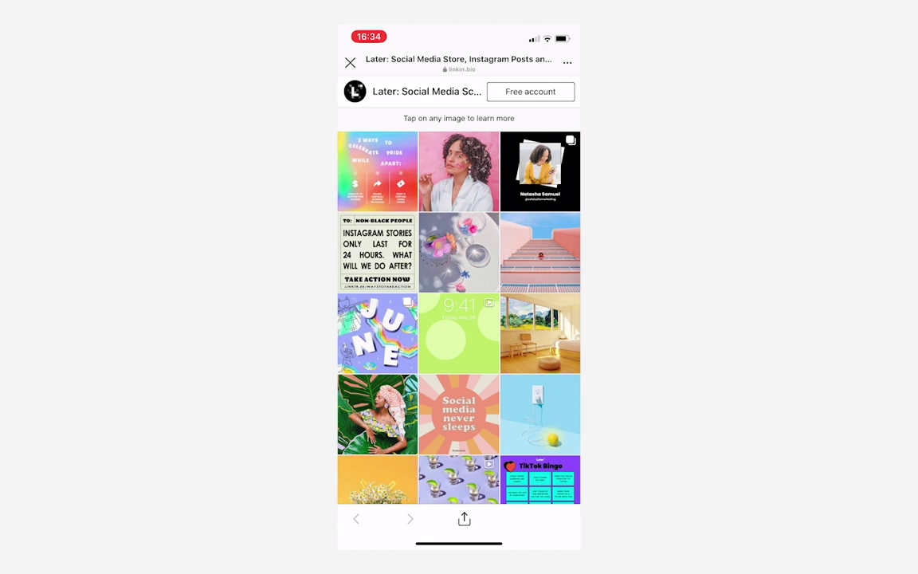
scroll(459, 319, down, 3)
scroll(460, 319, up, 3)
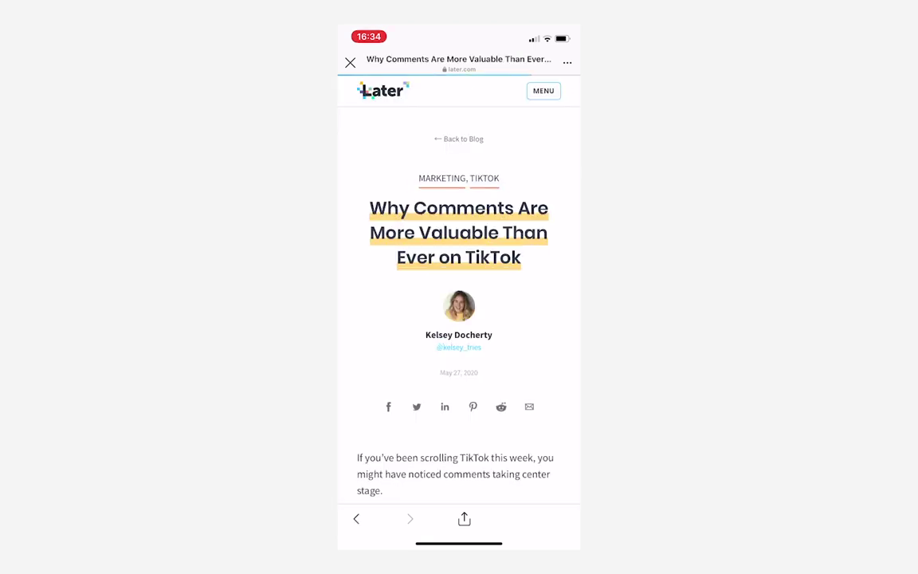
scroll(459, 318, down, 5)
scroll(459, 319, up, 5)
click(356, 519)
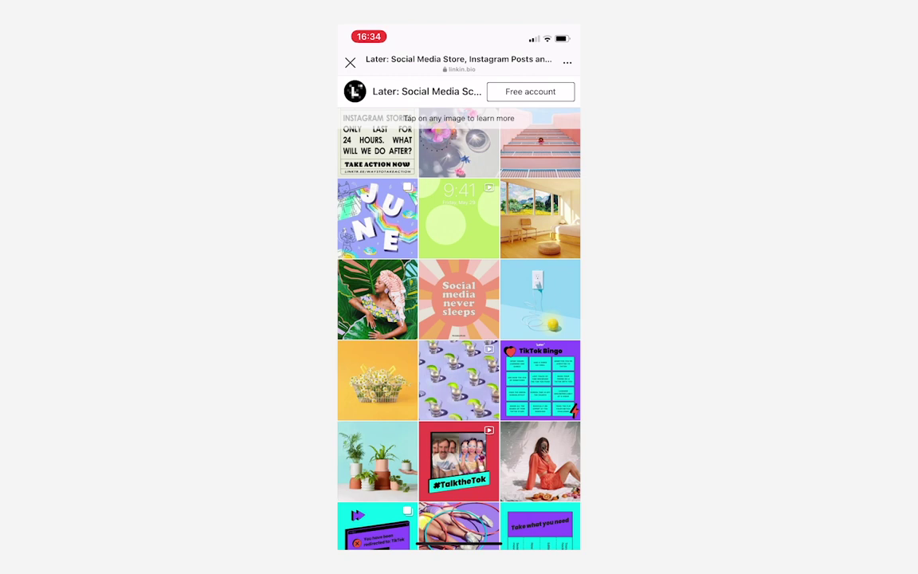
Look through more of the linked posts in Later's Linkin.bio grid and open one of them
scroll(459, 327, up, 2)
scroll(459, 327, down, 3)
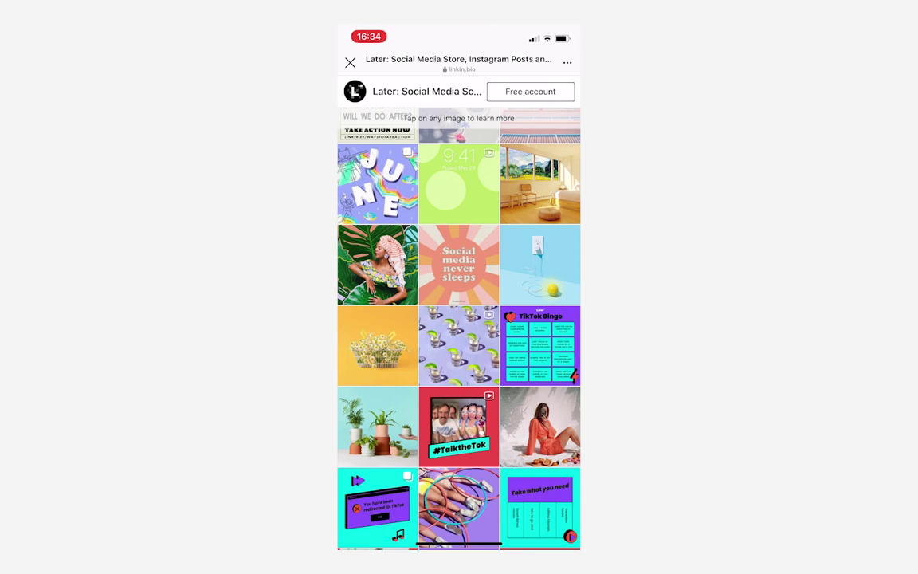
scroll(459, 326, down, 1)
click(378, 247)
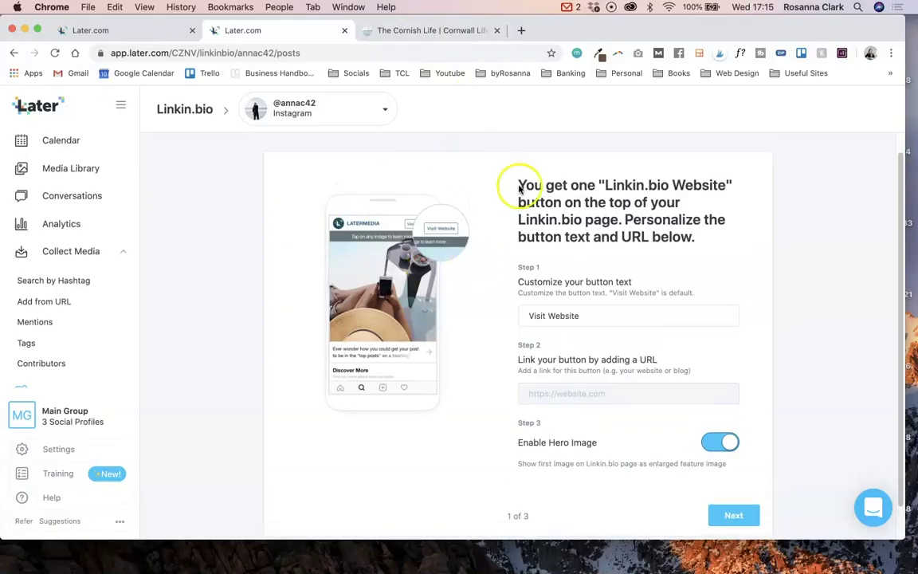
click(403, 30)
click(223, 52)
key(super+c)
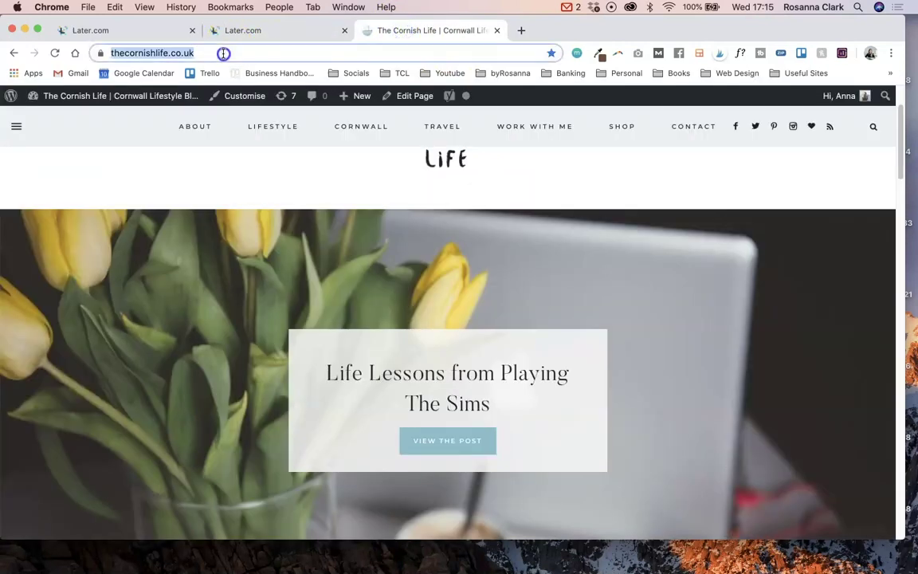
click(231, 30)
click(554, 391)
key(super+v)
scroll(677, 420, down, 2)
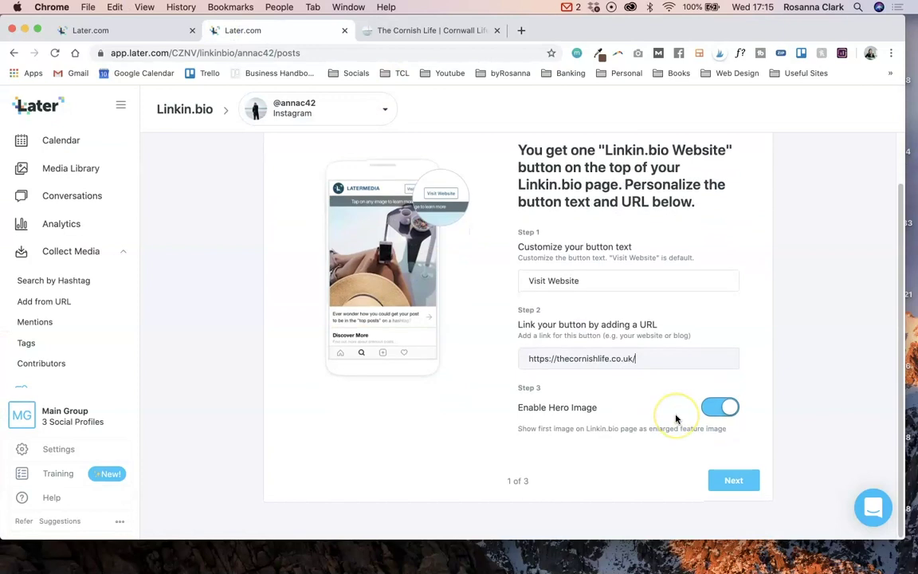
click(743, 482)
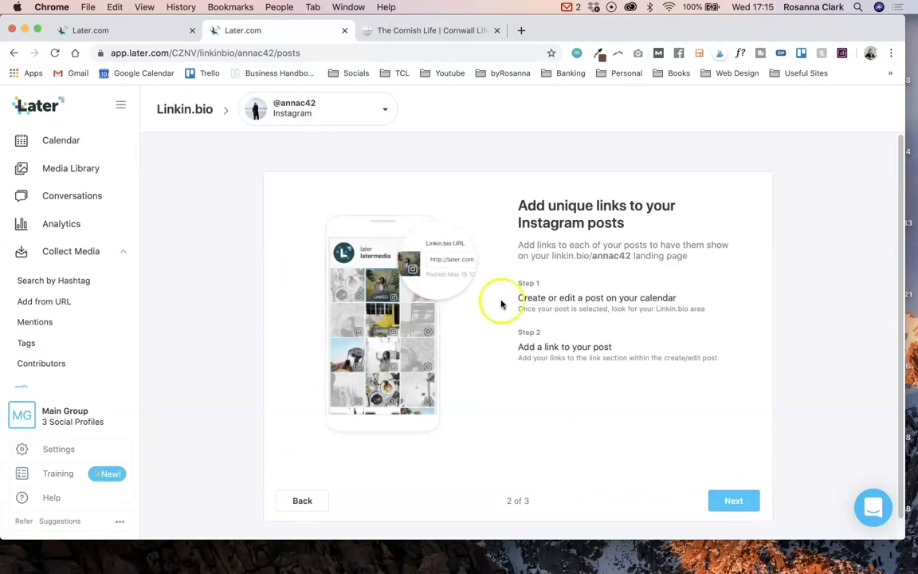
Review the instructions for adding unique links to Instagram posts and complete the remaining Linkin.bio setup pages
scroll(595, 316, down, 1)
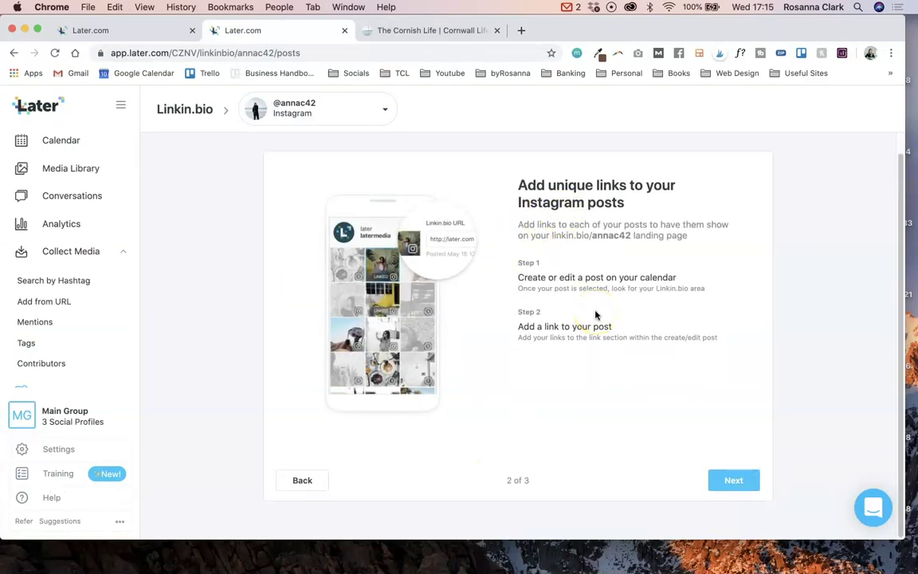
drag(551, 235, 629, 235)
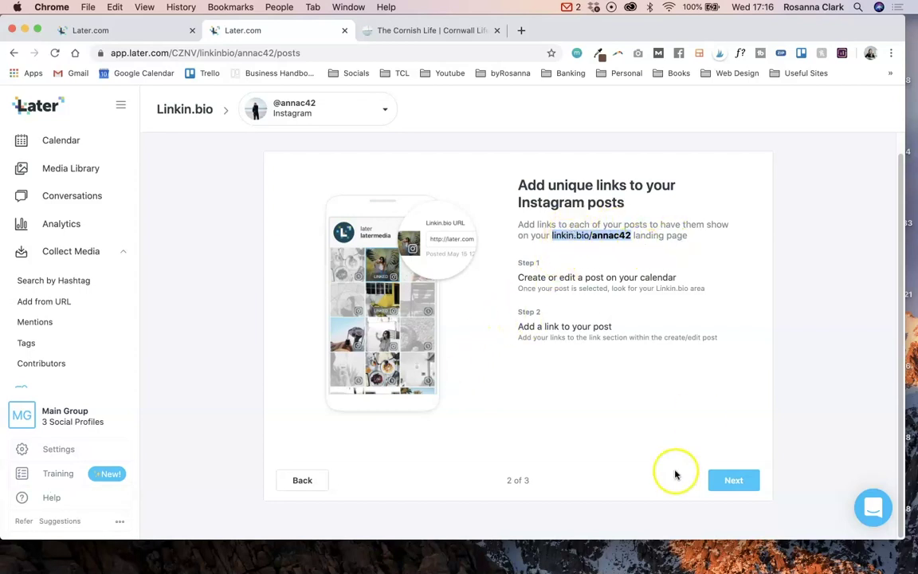
click(738, 479)
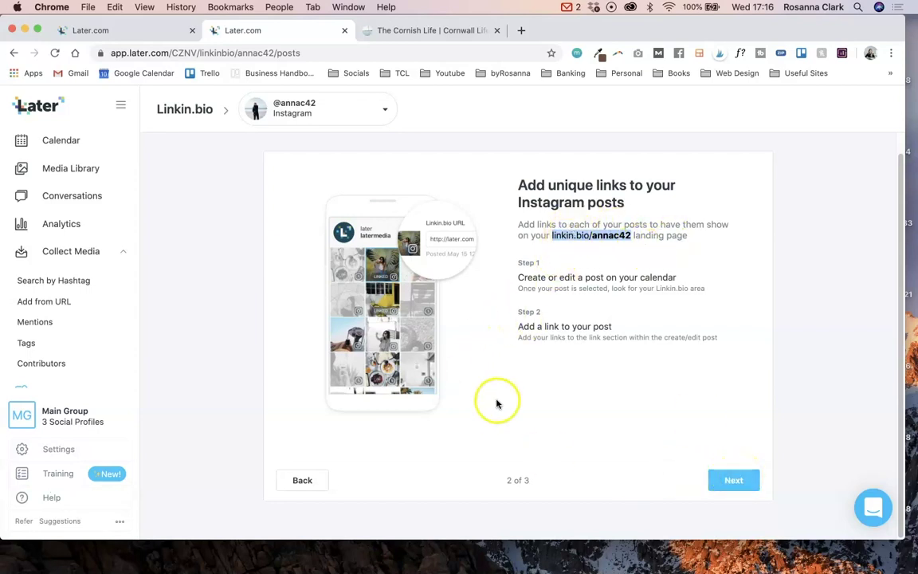
click(737, 479)
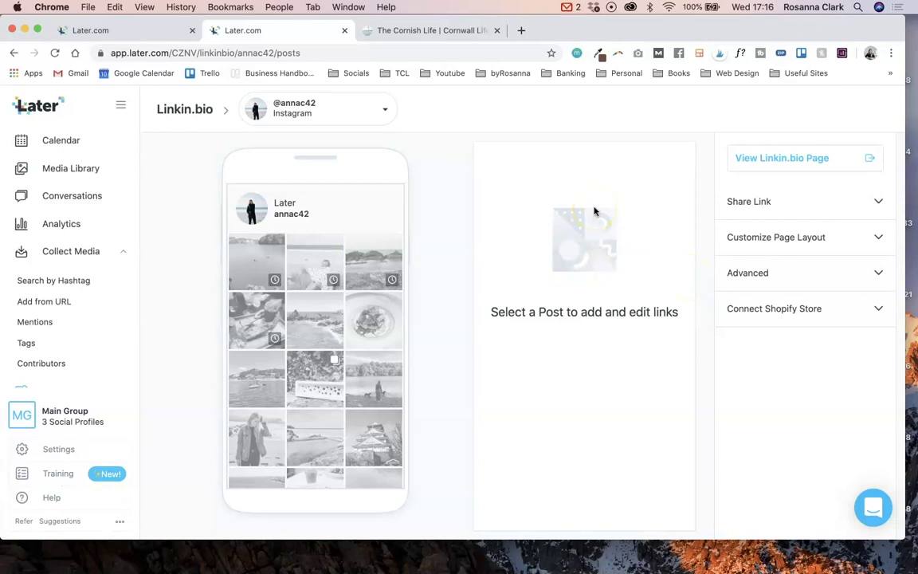
Switch to byRosanna's free Instagram course page and read its description, topic list and sign-up form
click(154, 34)
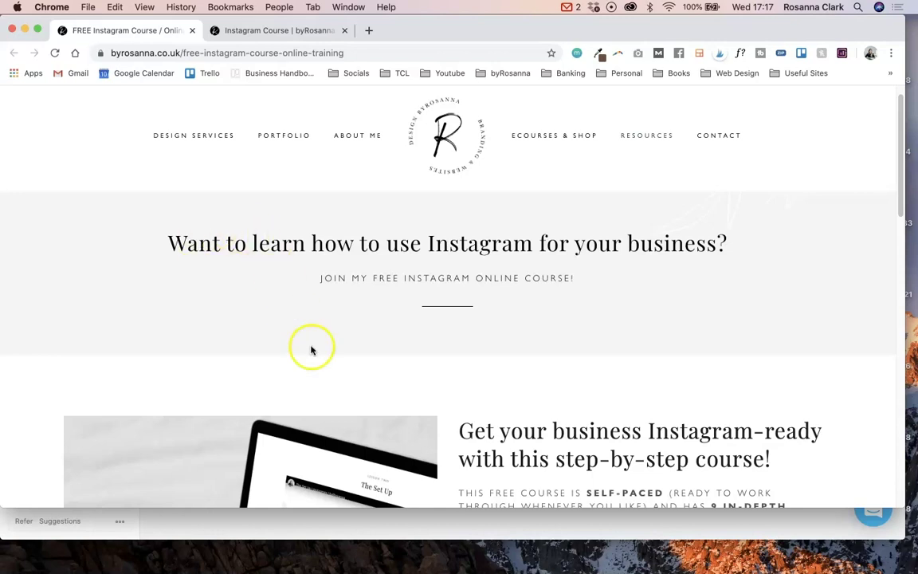
scroll(461, 372, down, 1)
scroll(461, 372, down, 3)
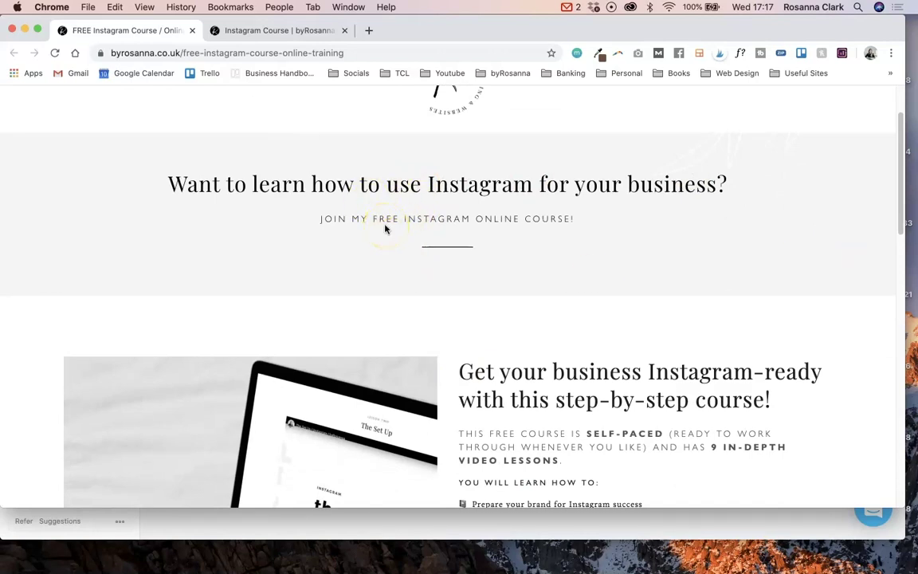
scroll(661, 344, down, 5)
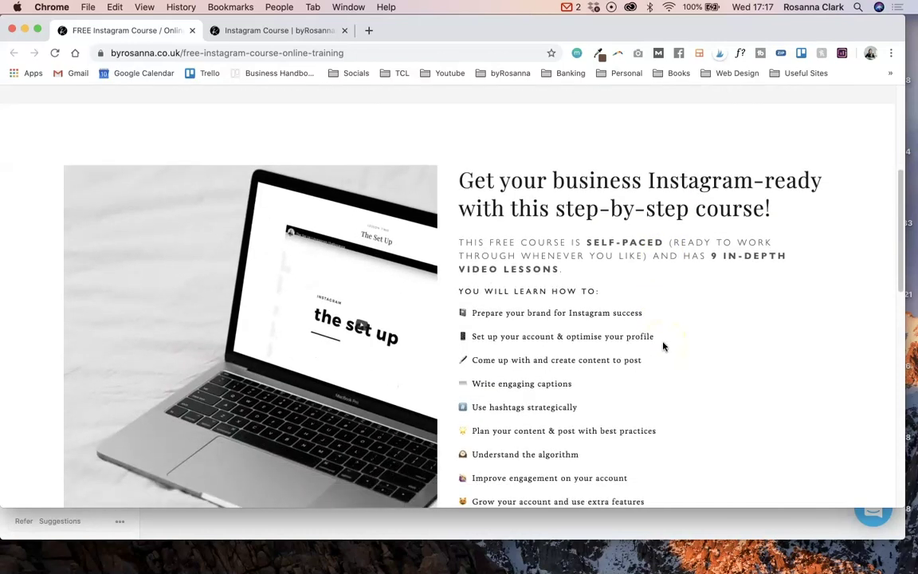
scroll(663, 346, down, 2)
scroll(663, 346, down, 1)
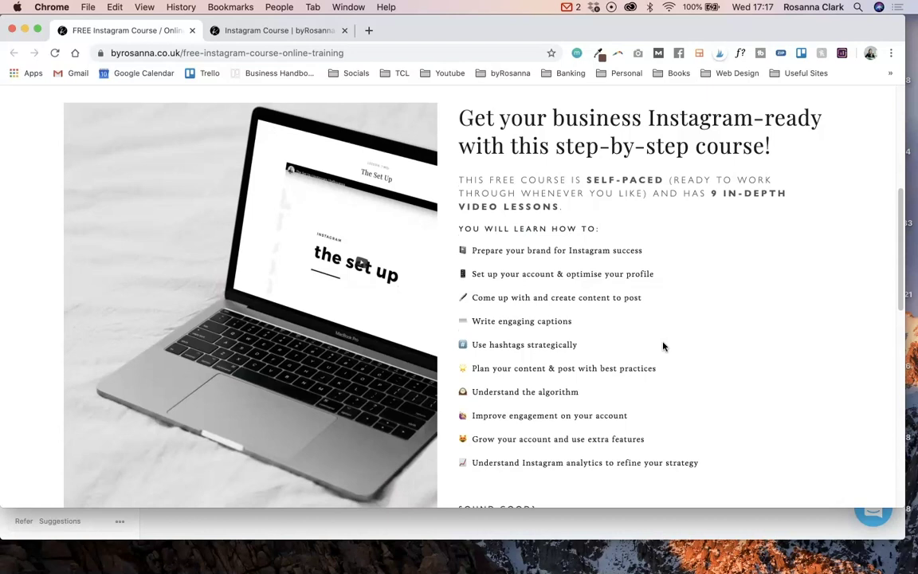
scroll(663, 346, down, 1)
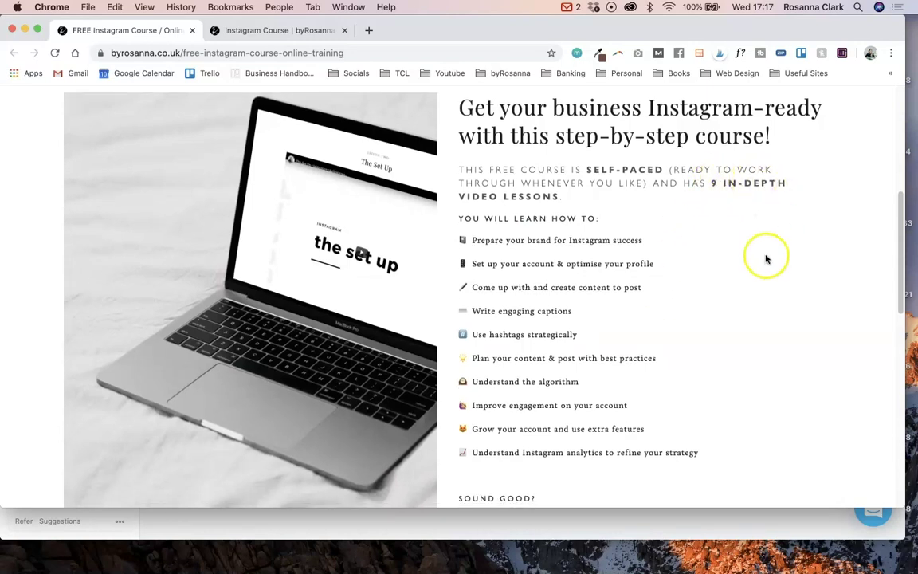
scroll(744, 303, down, 3)
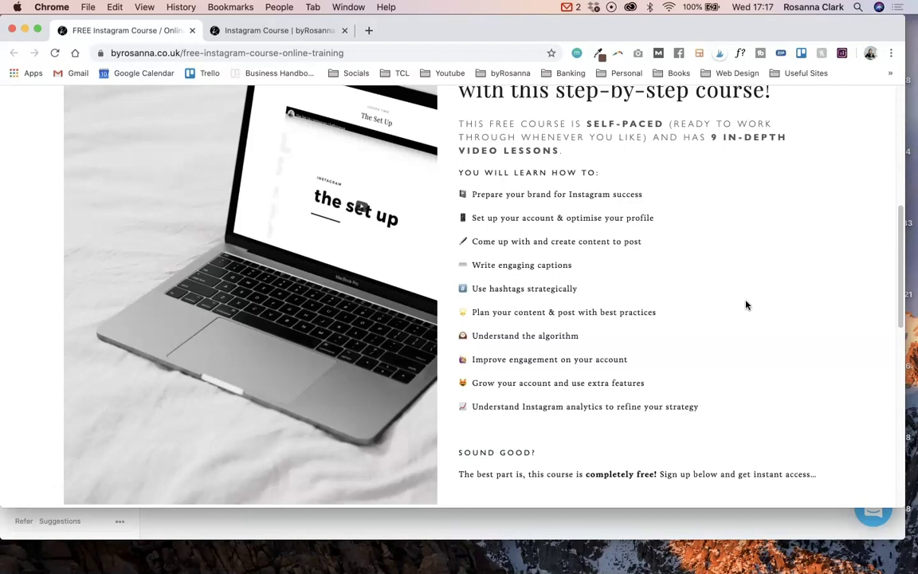
scroll(747, 305, down, 1)
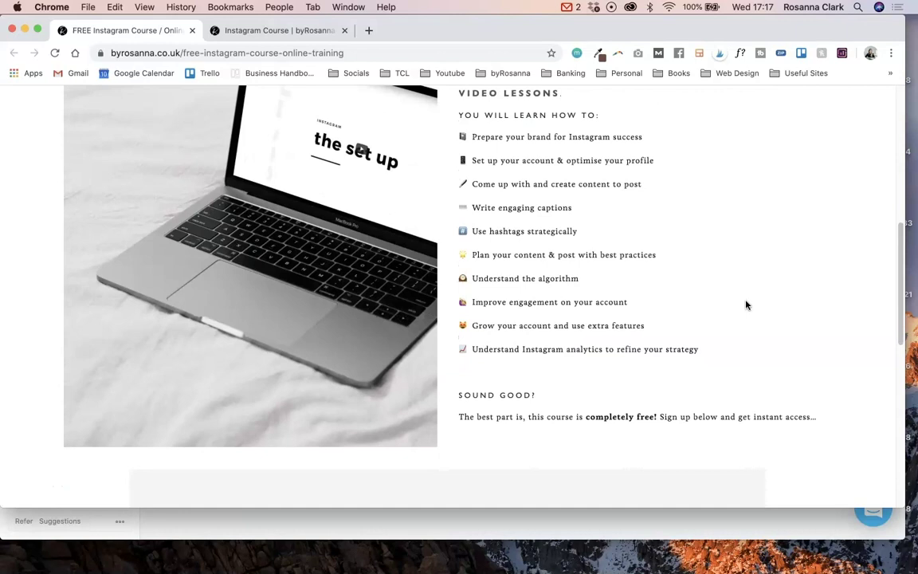
scroll(747, 305, down, 3)
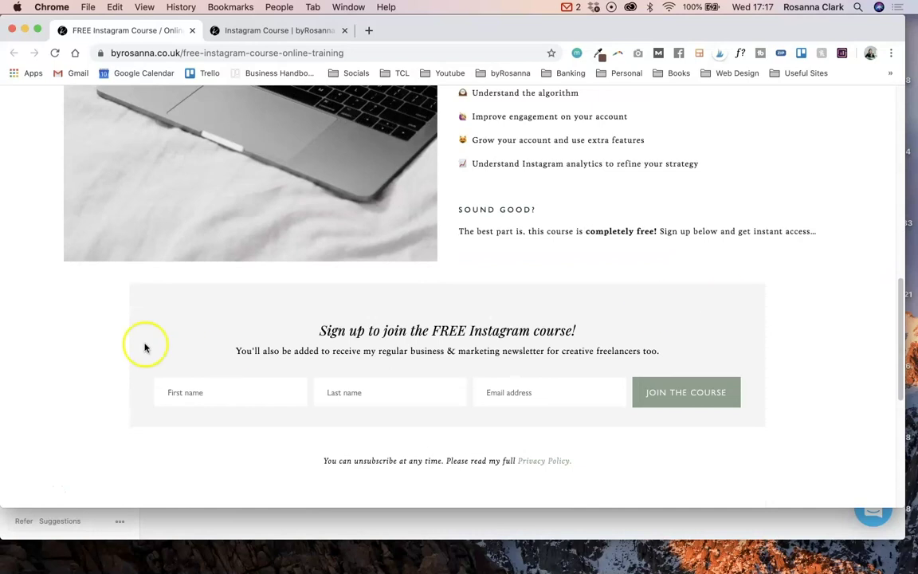
Switch to the Instagram course lessons page, look over the lesson list and jump to Lesson 6: Planning + Posting
click(251, 31)
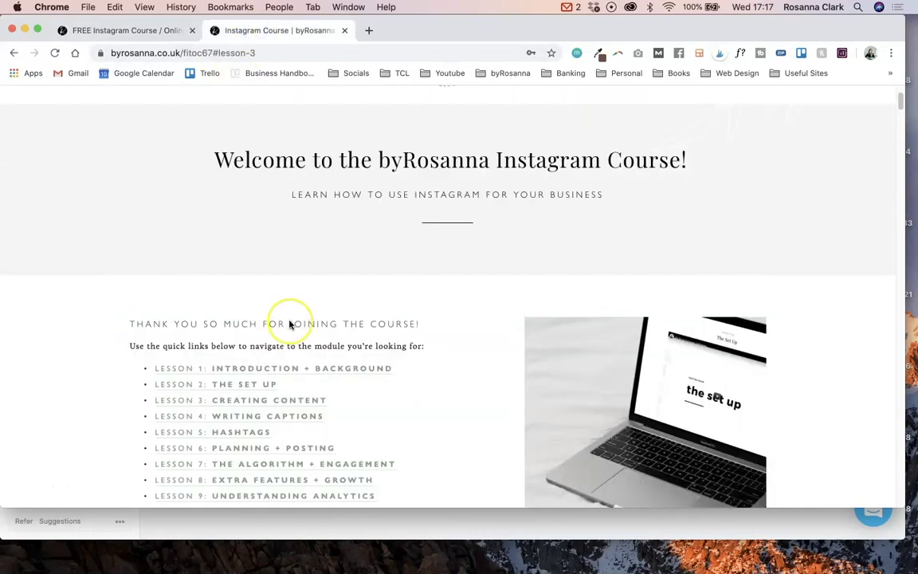
scroll(289, 323, down, 1)
scroll(425, 405, down, 7)
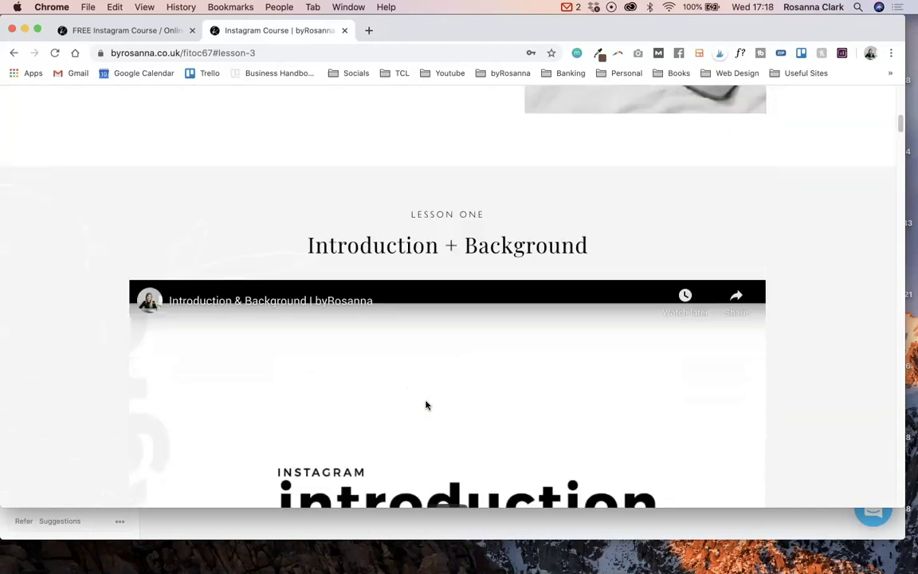
scroll(426, 403, up, 5)
click(297, 284)
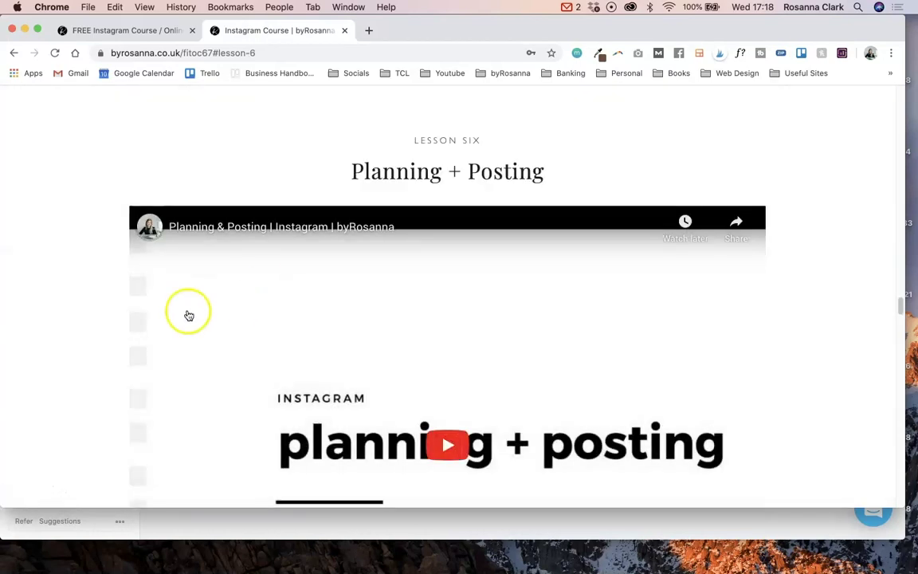
Start and pause the Planning + Posting lesson video, and return to the course's list of lesson links
scroll(176, 315, down, 4)
click(447, 265)
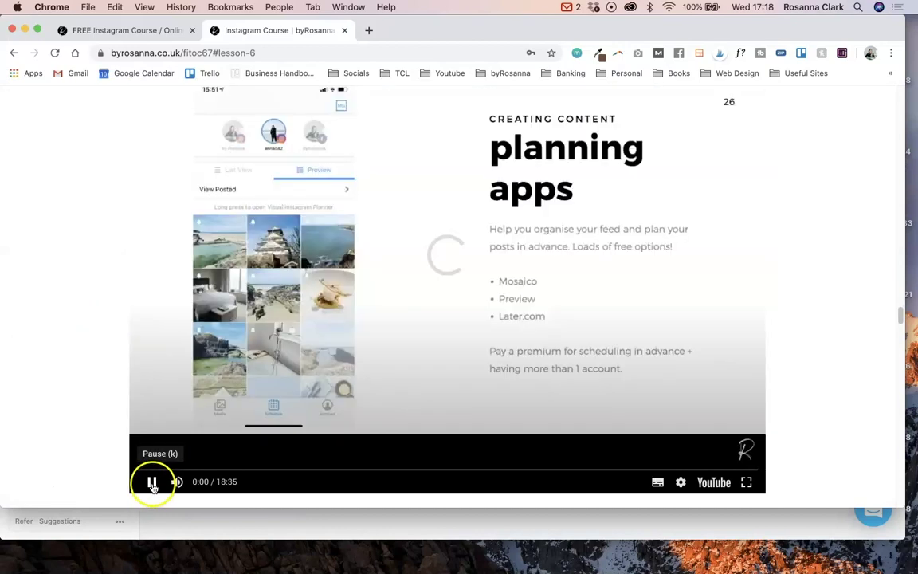
click(151, 481)
scroll(128, 353, up, 15)
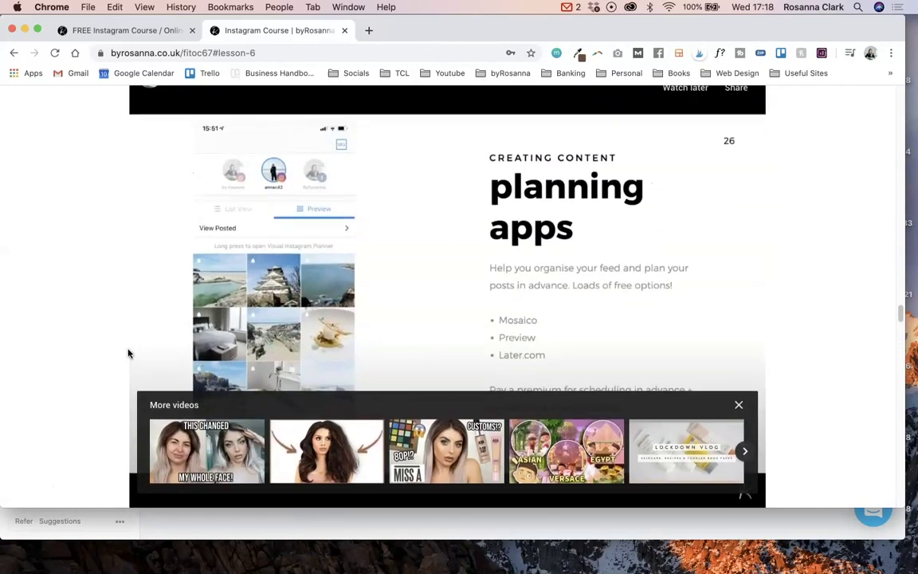
scroll(128, 353, up, 20)
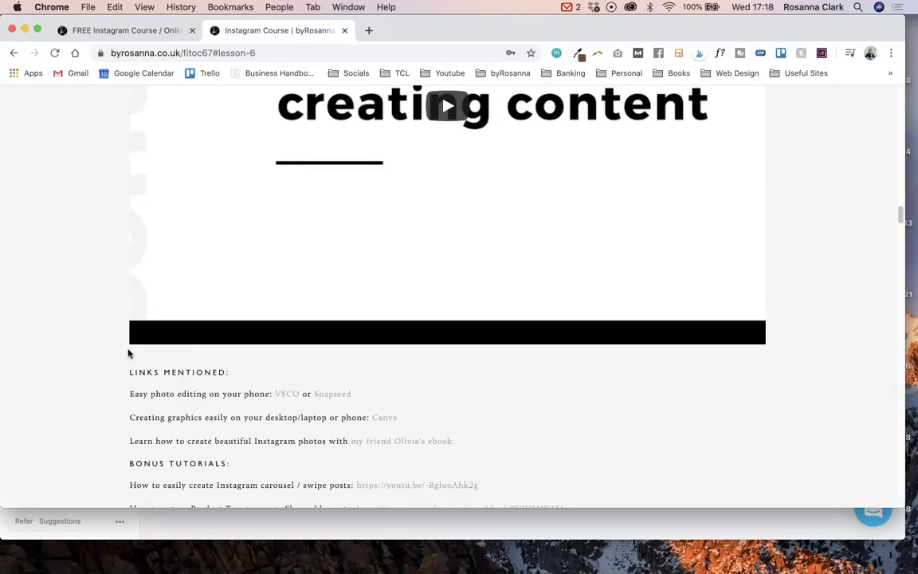
scroll(128, 354, up, 10)
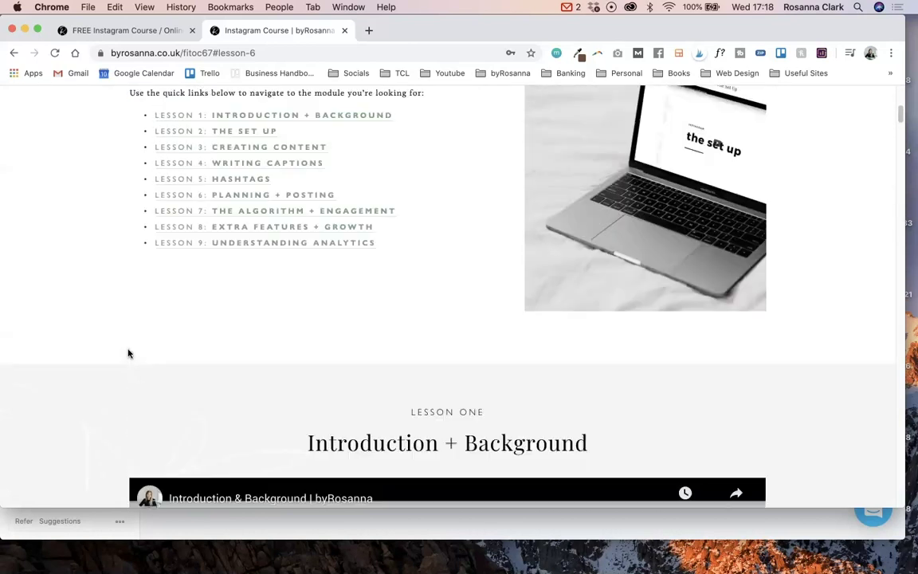